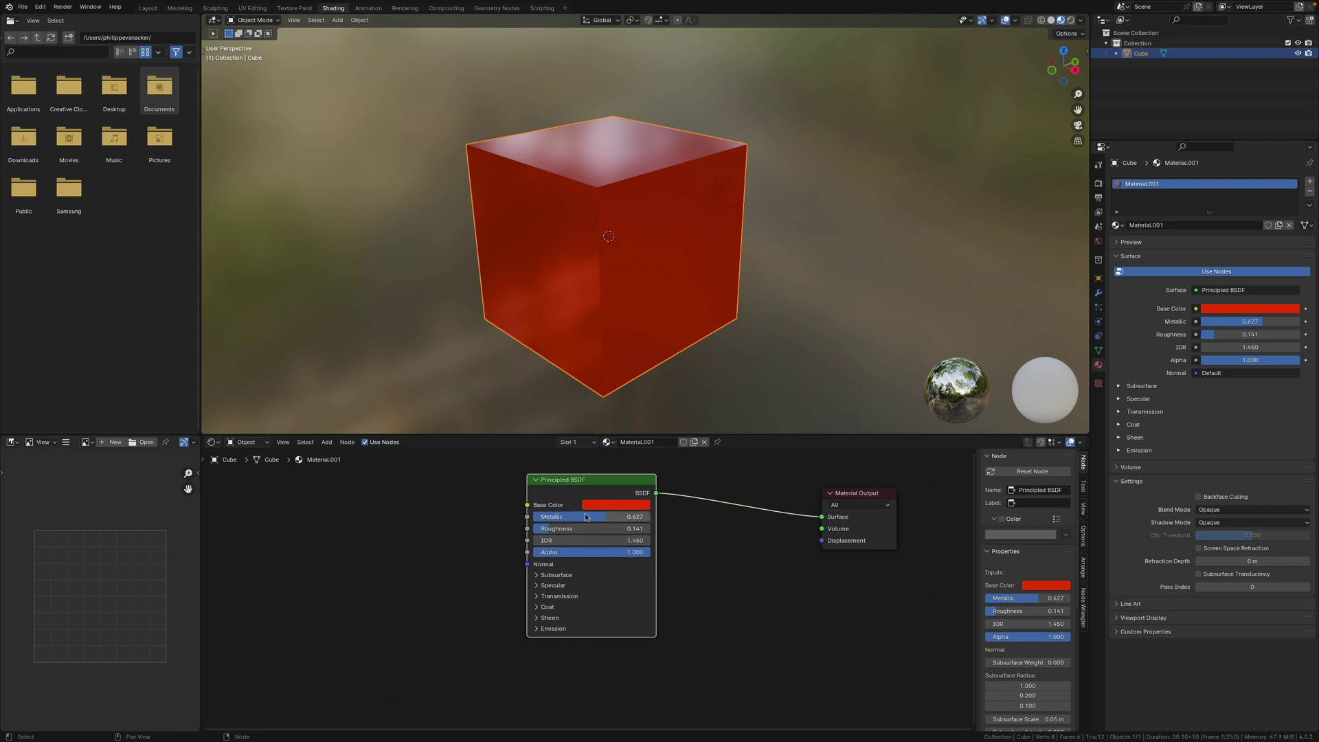
- Delete the cube in the Layout workspace and add a torus mesh at the origin
left_click(149, 8)
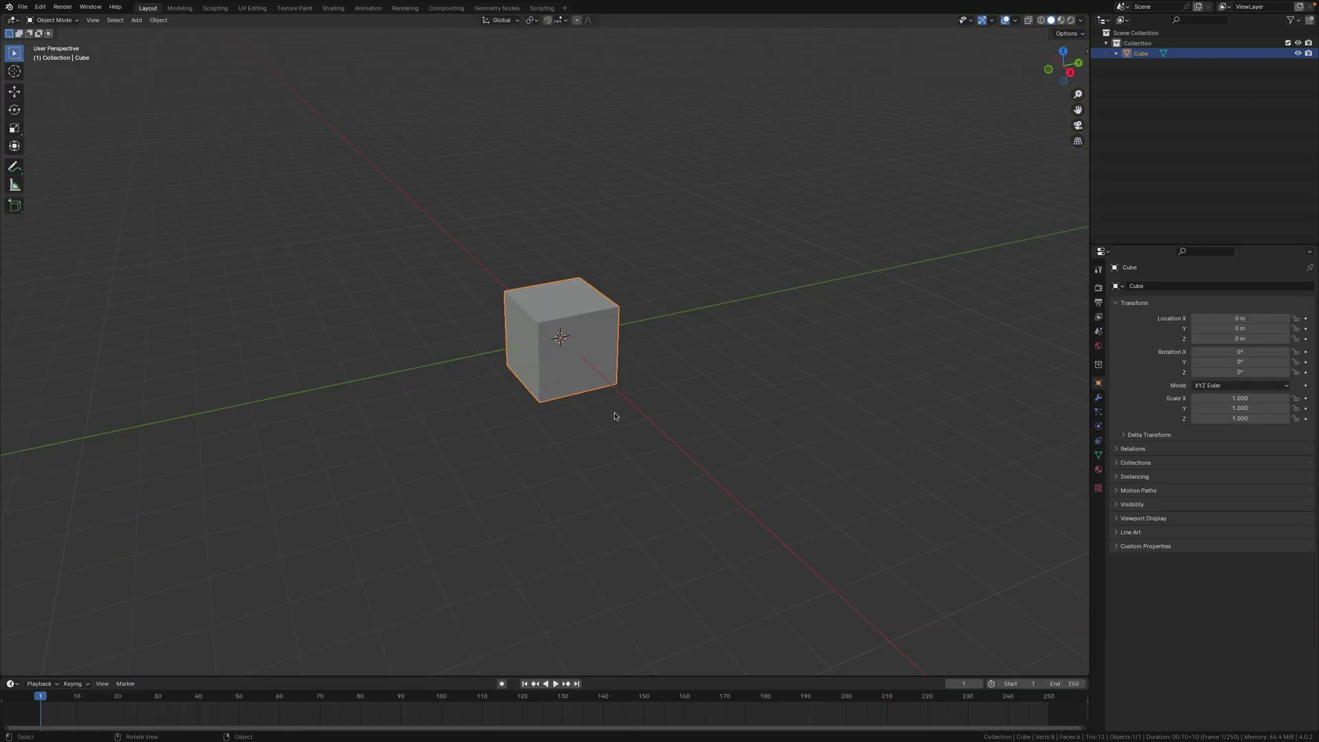
scroll(558, 357, "up", 2)
middle_click_drag(571, 355, 602, 362)
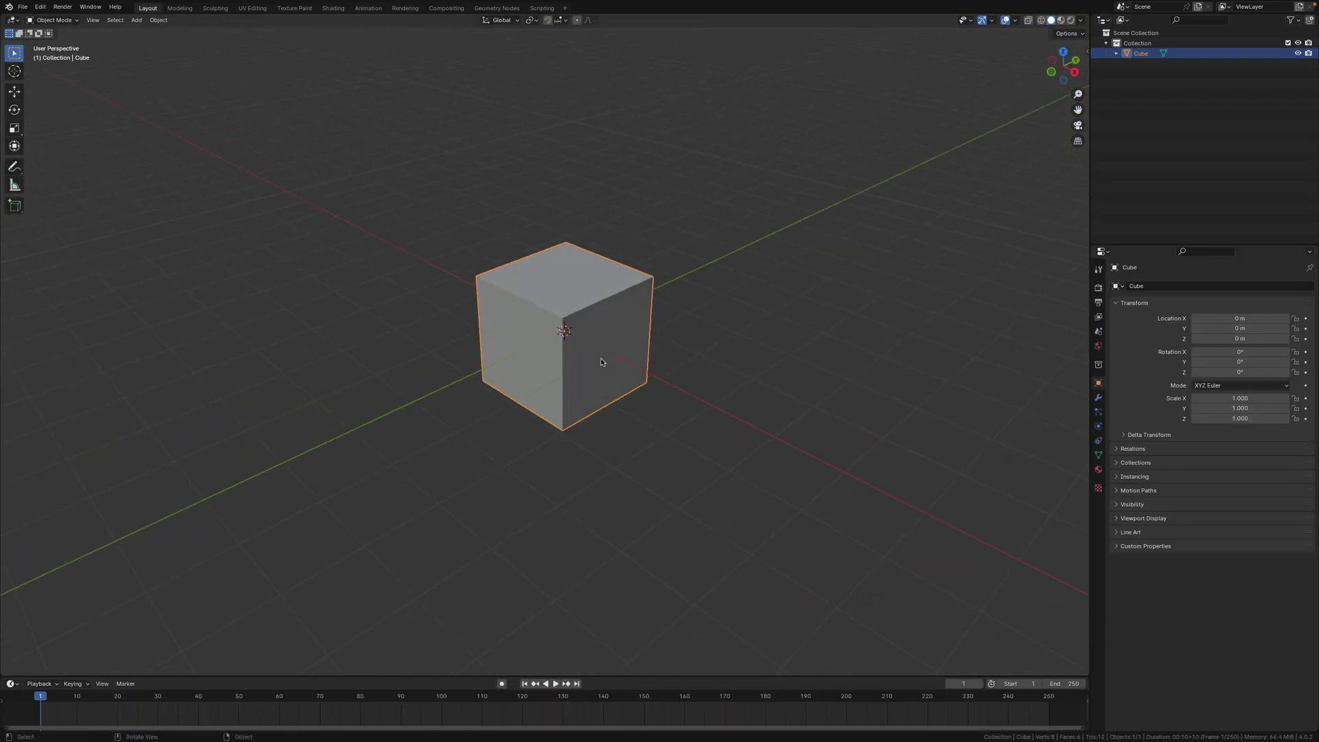
key("Delete")
key("shift+a")
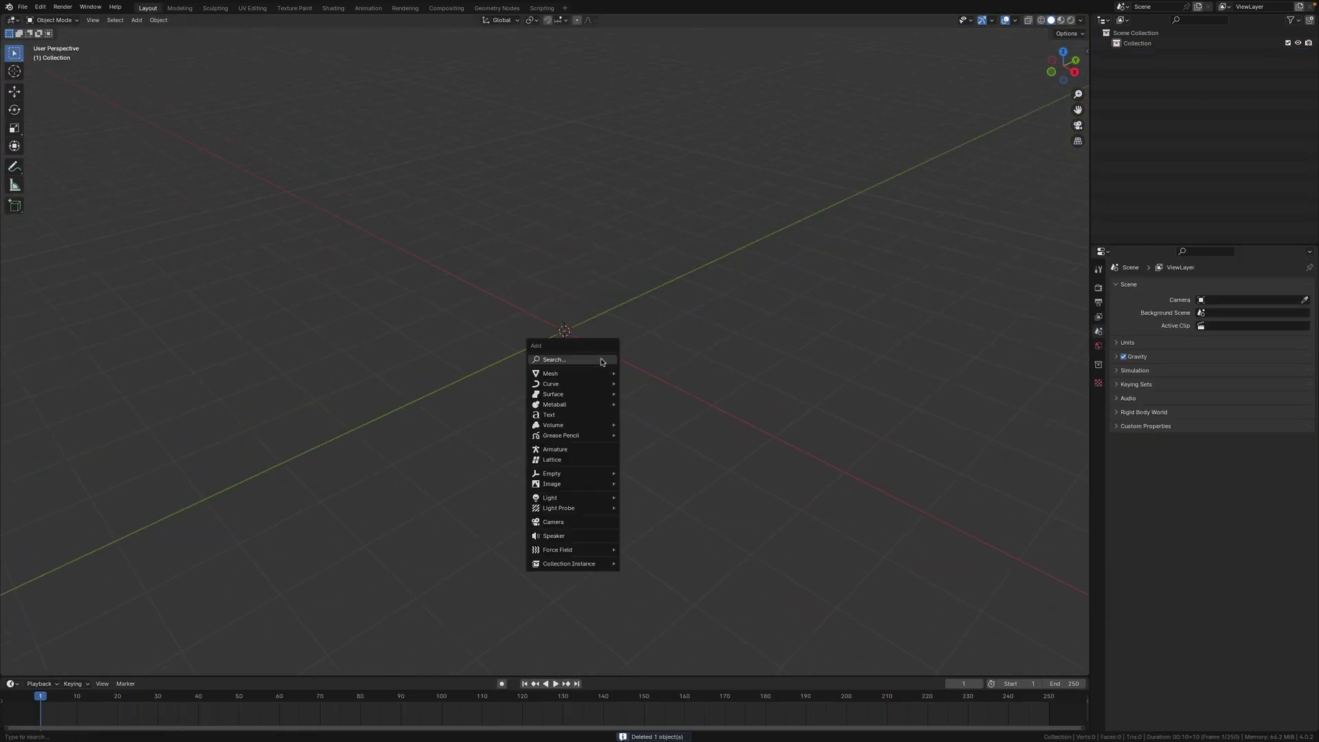
mouse_move(575, 374)
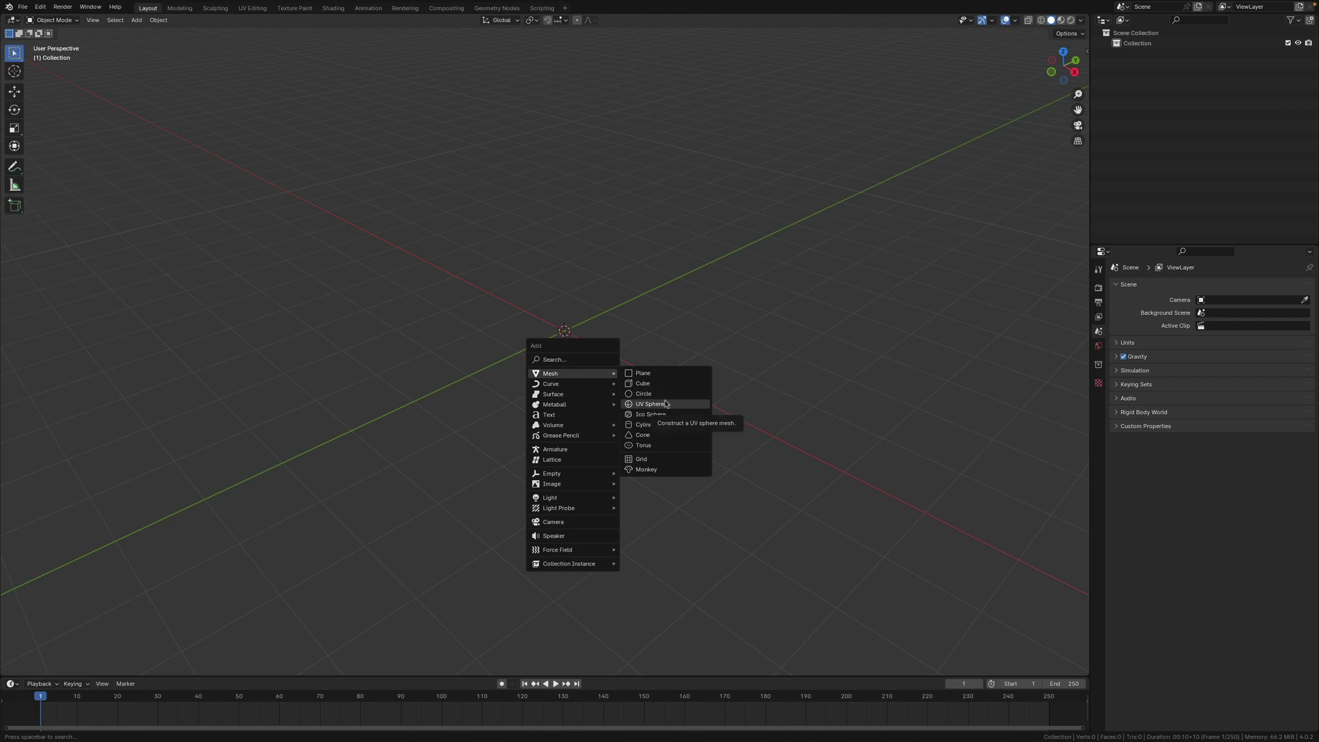
left_click(653, 445)
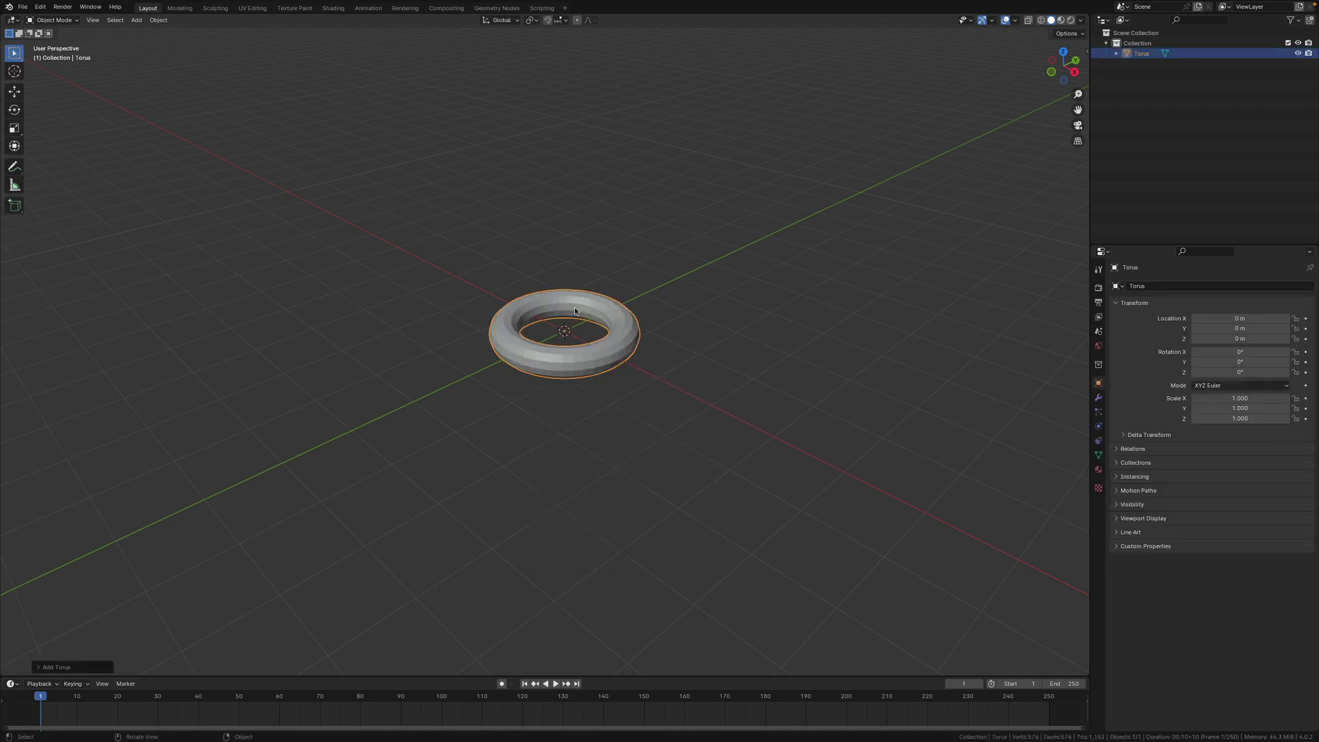
- Set the new torus to 12 major segments and 10 minor segments, keeping it selected
scroll(576, 311, "up", 5)
left_click(40, 668)
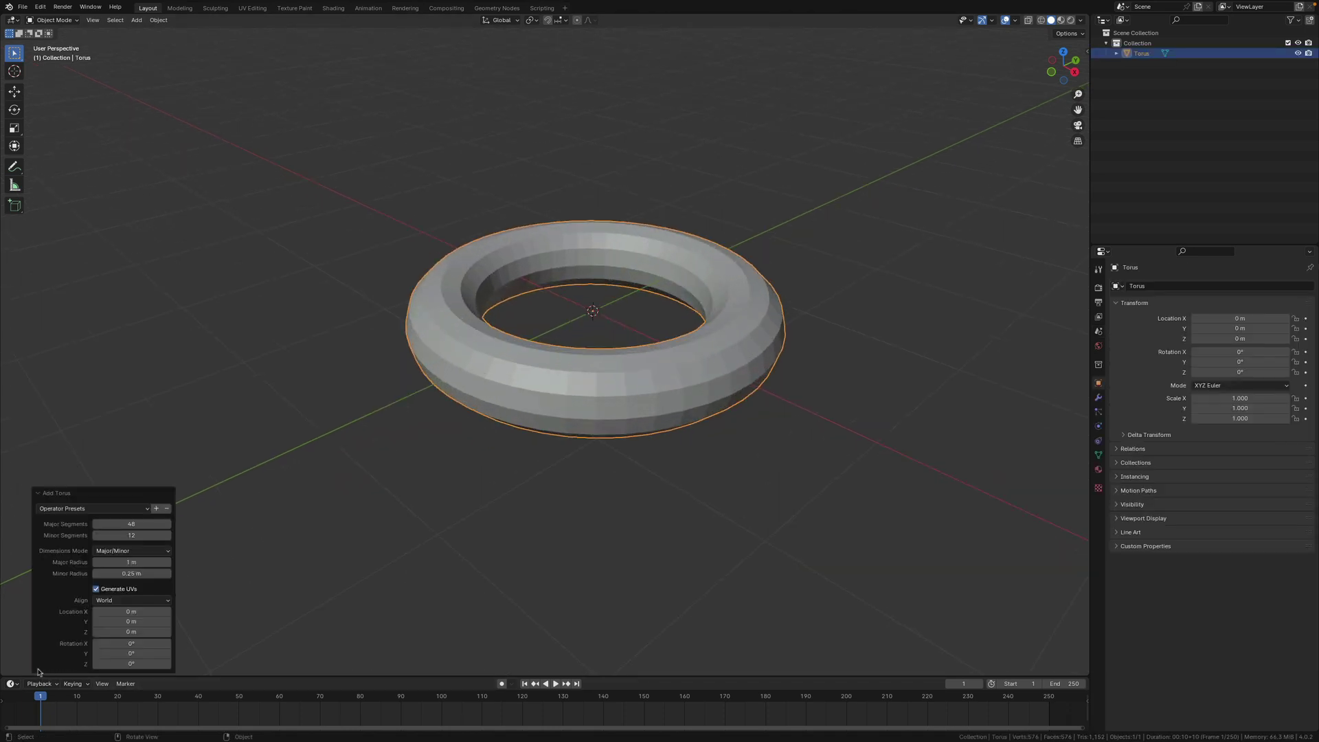
mouse_move(127, 525)
left_mouse_down()
mouse_move(164, 525)
mouse_move(65, 525)
mouse_move(195, 536)
mouse_move(127, 536)
left_mouse_up()
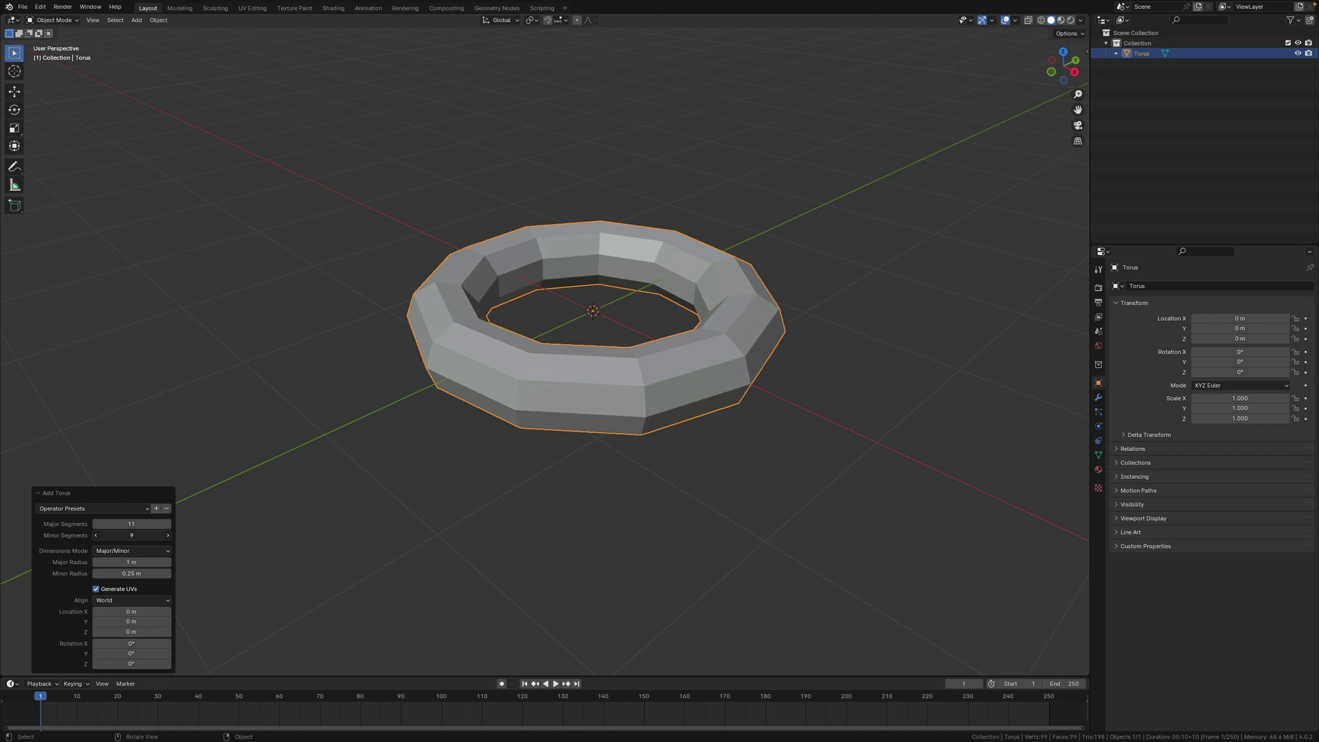
left_click(168, 536)
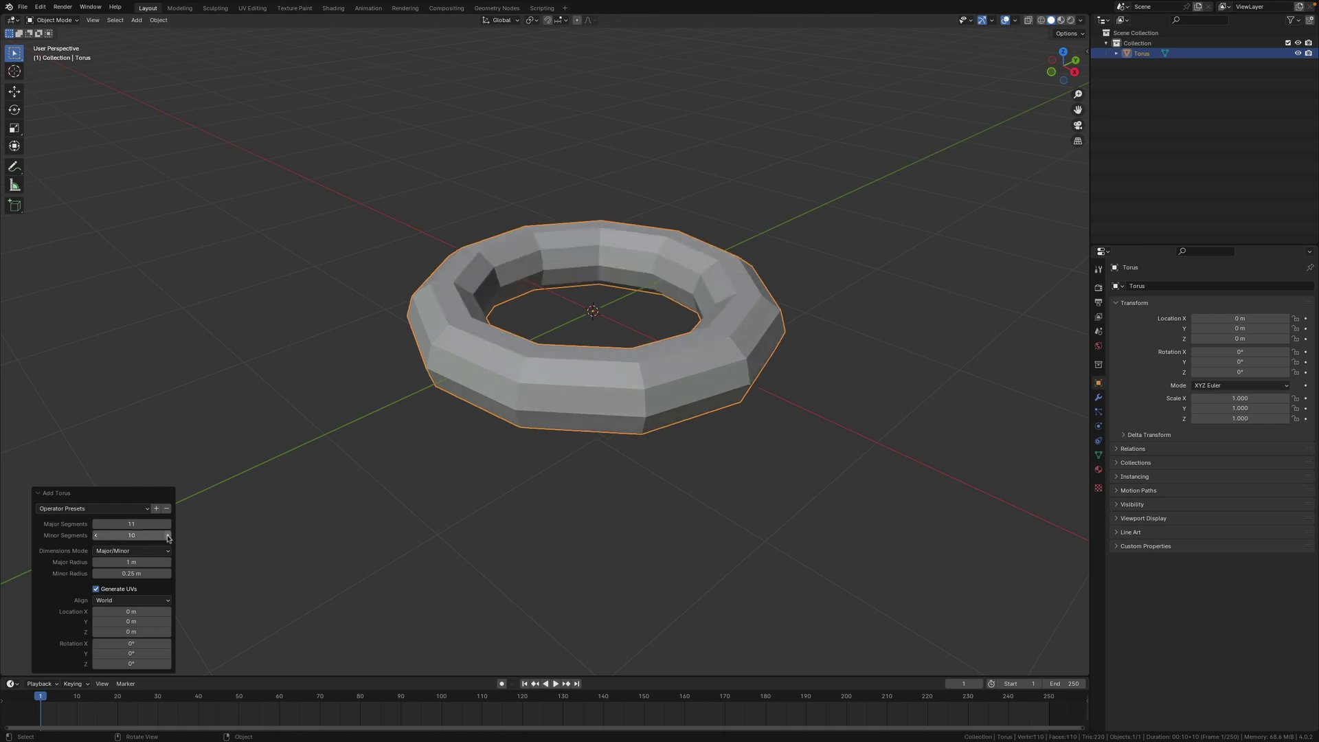
left_click(168, 524)
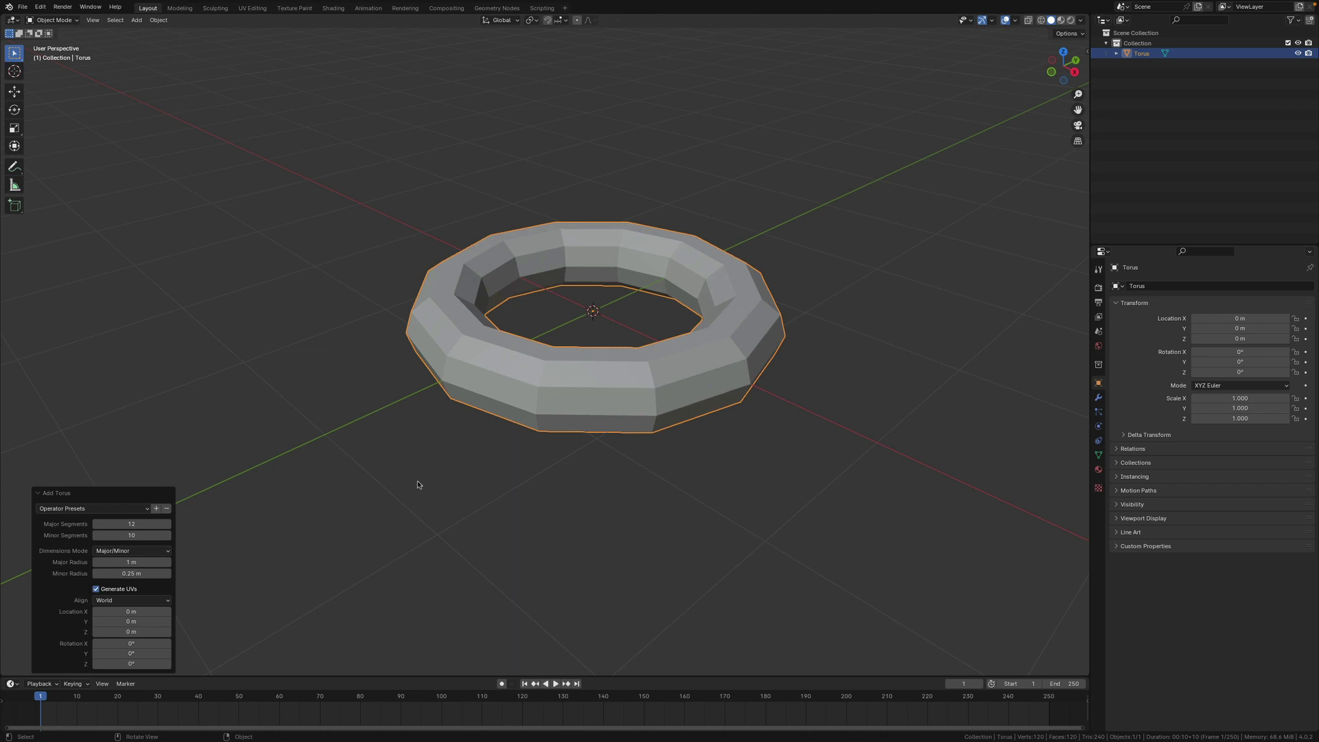
left_click(390, 289)
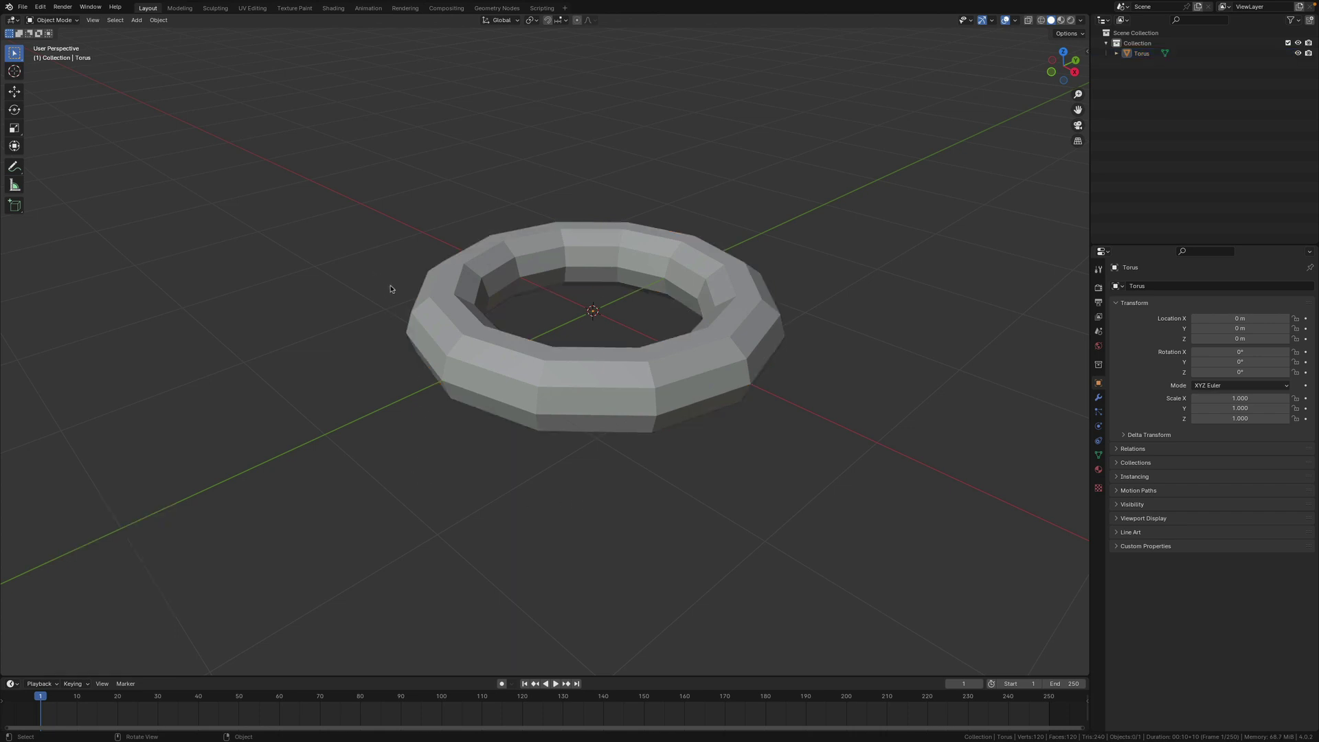
left_click(620, 364)
middle_click_drag(708, 361, 581, 358)
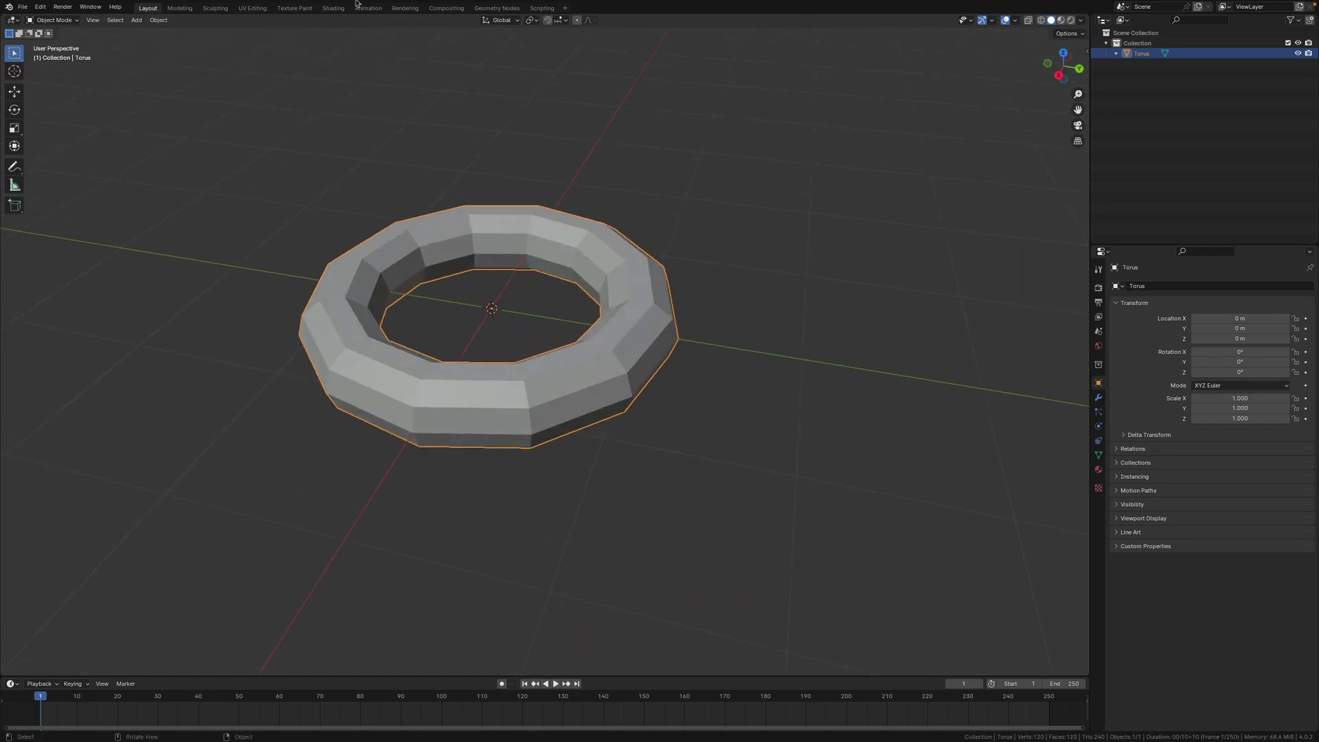
- Create a new material for the torus in the Shading workspace
left_click(334, 7)
middle_click_drag(628, 270, 630, 291)
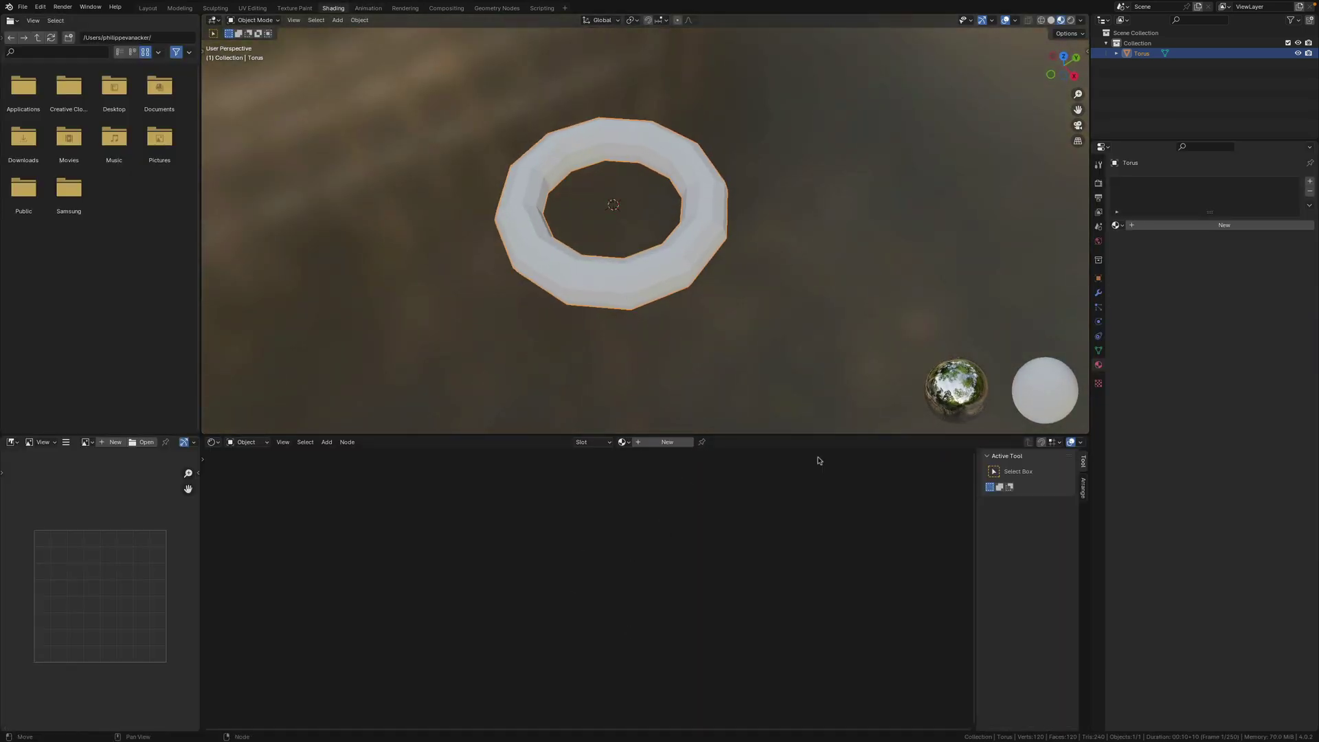
scroll(619, 223, "up", 3)
middle_click_drag(595, 294, 607, 311, "shift")
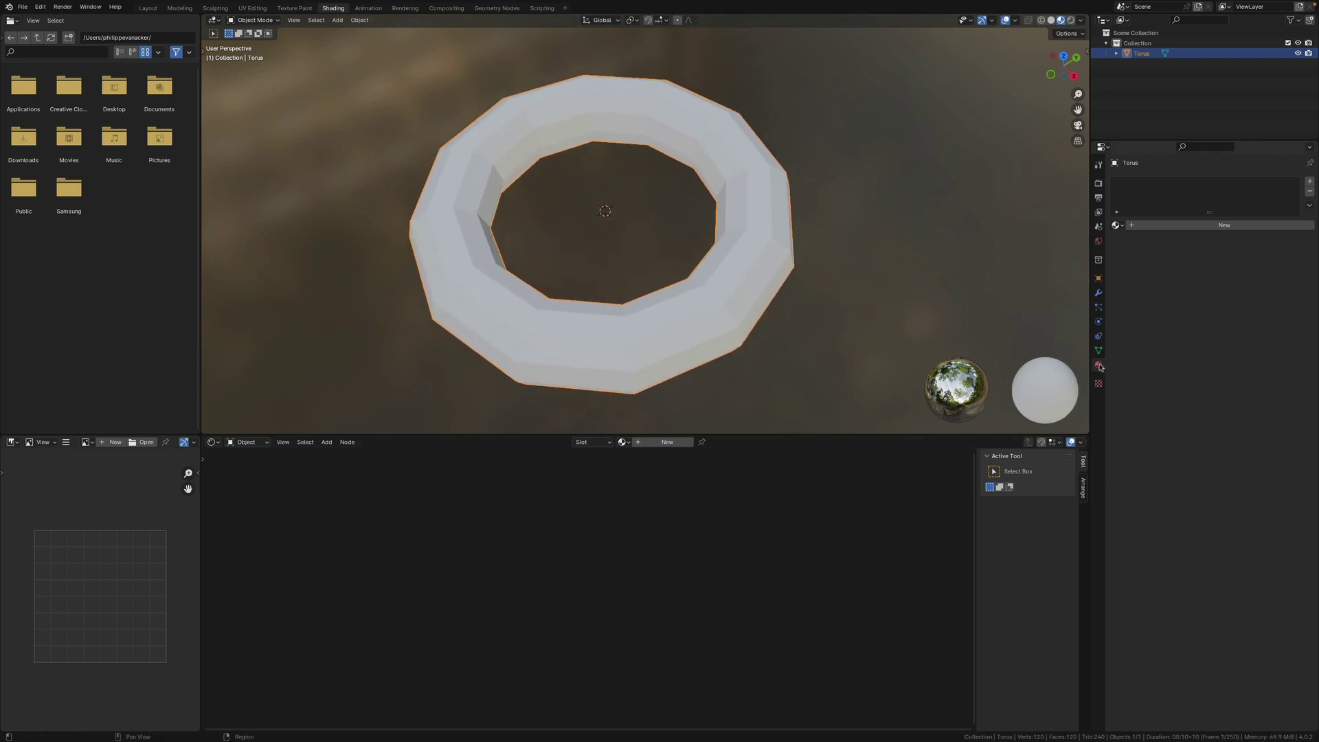
left_click(1225, 225)
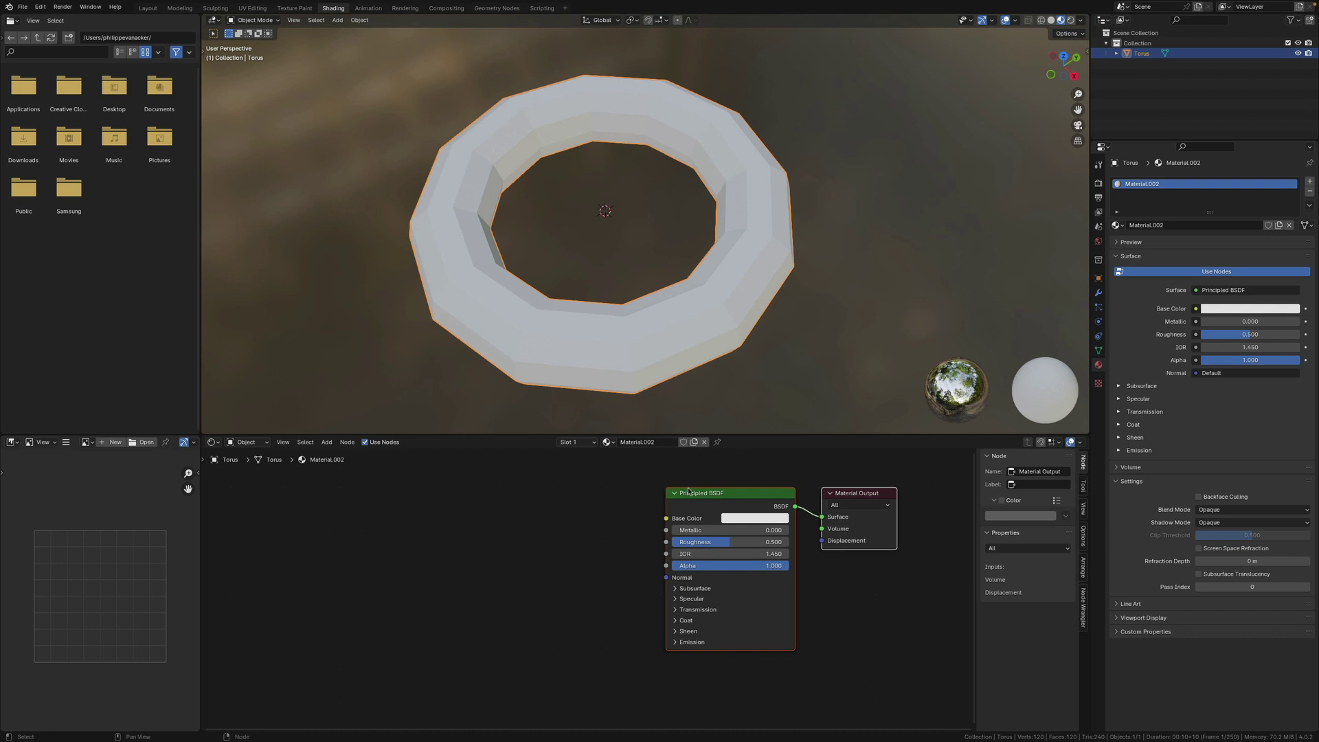
left_click_drag(701, 497, 597, 507)
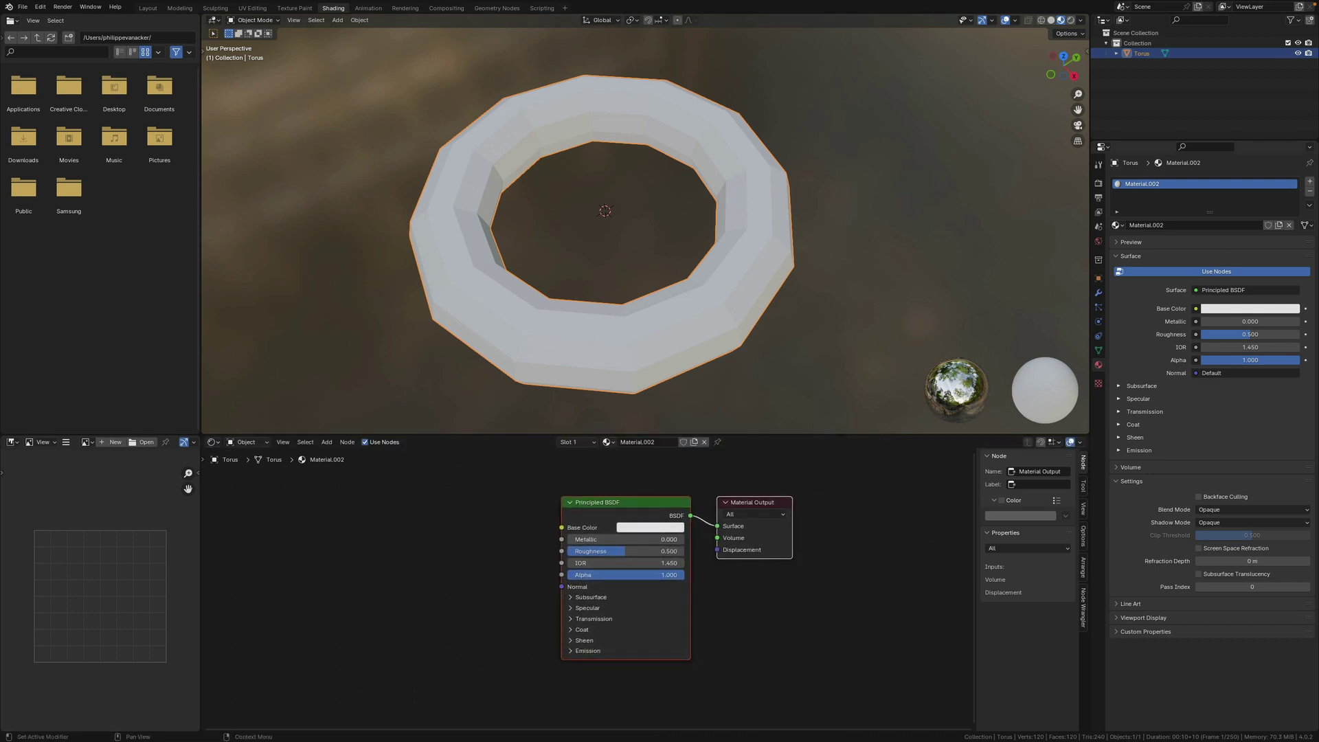
- Set the base color of the torus material to a saturated red
left_click(1242, 312)
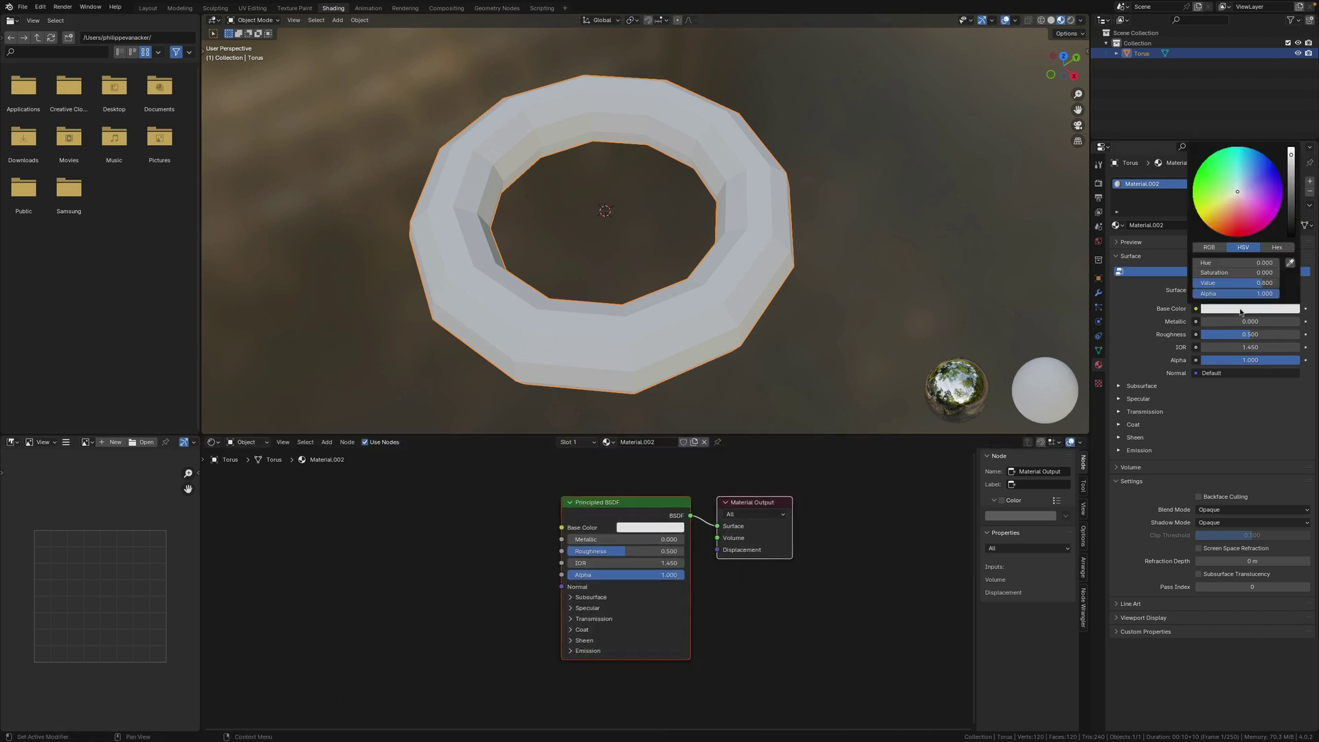
left_click_drag(1238, 195, 1235, 234)
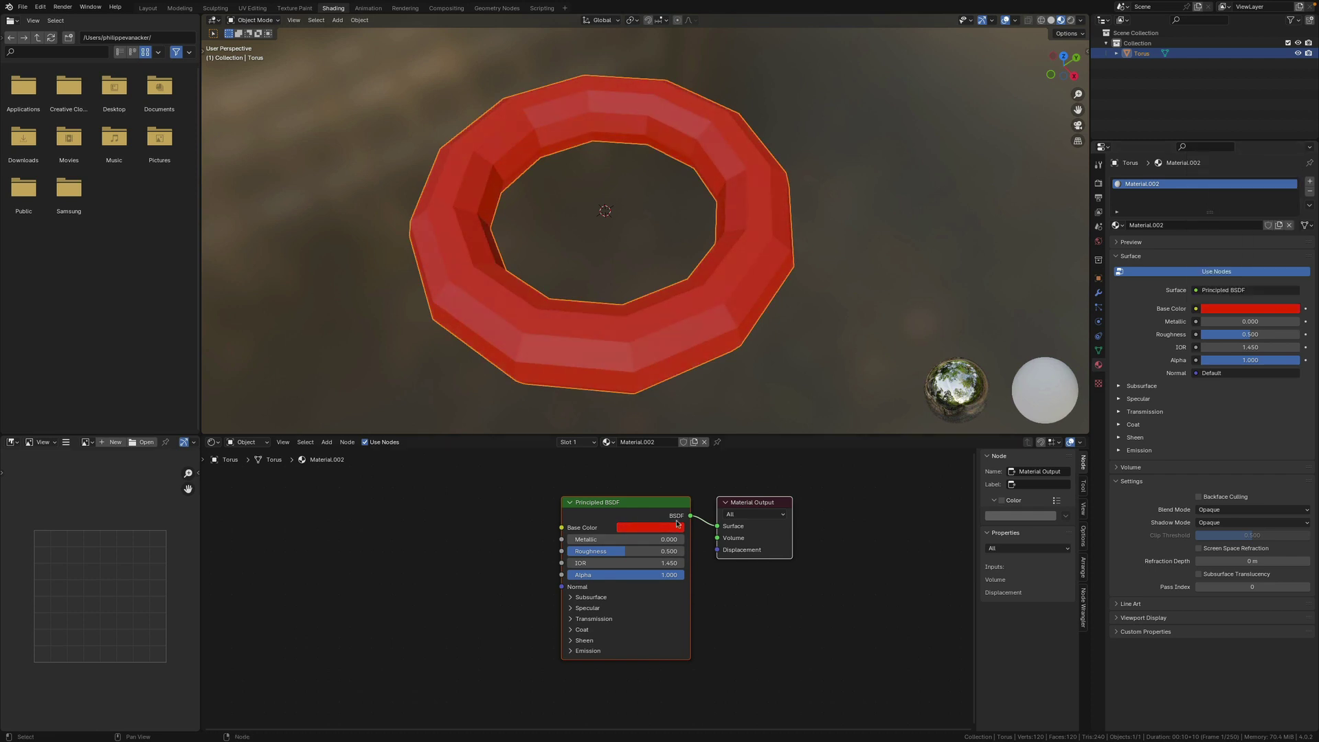
left_click(501, 524)
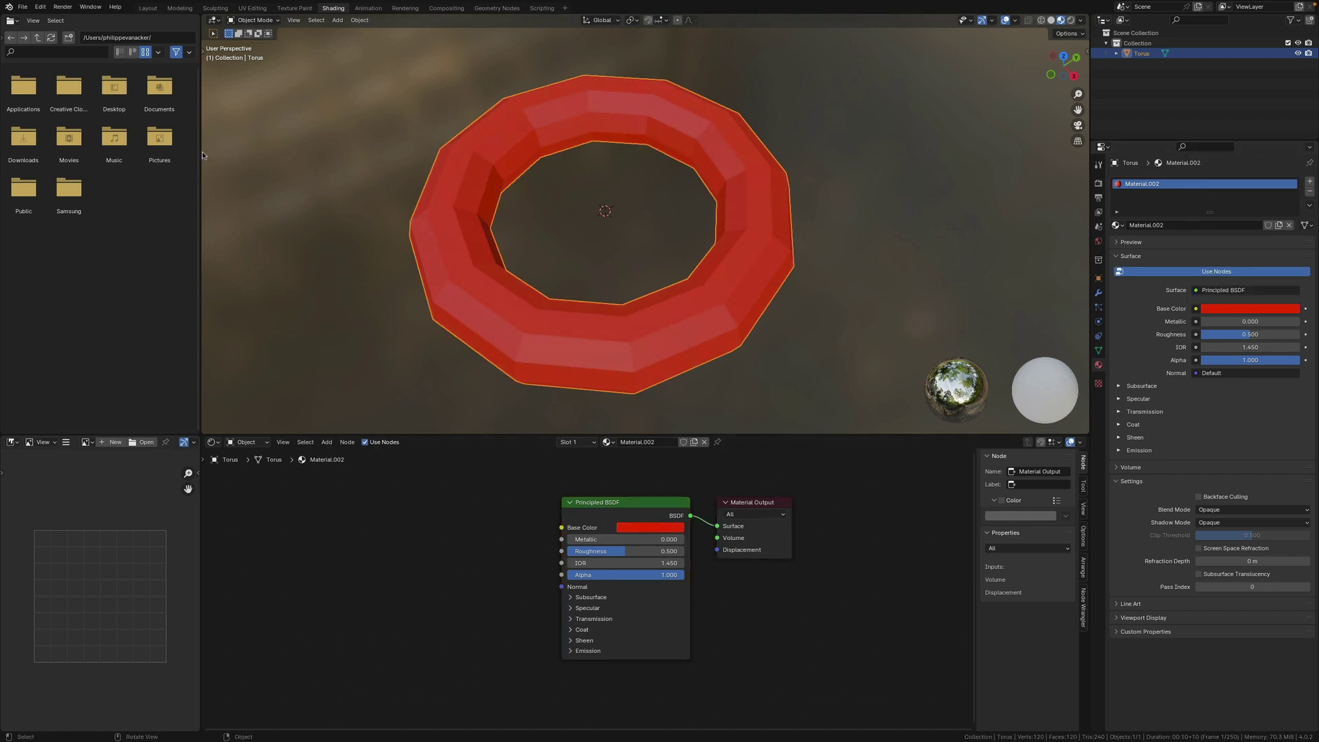
- Check in the add-on preferences whether Node Wrangler is enabled, and close the preferences
left_click(40, 6)
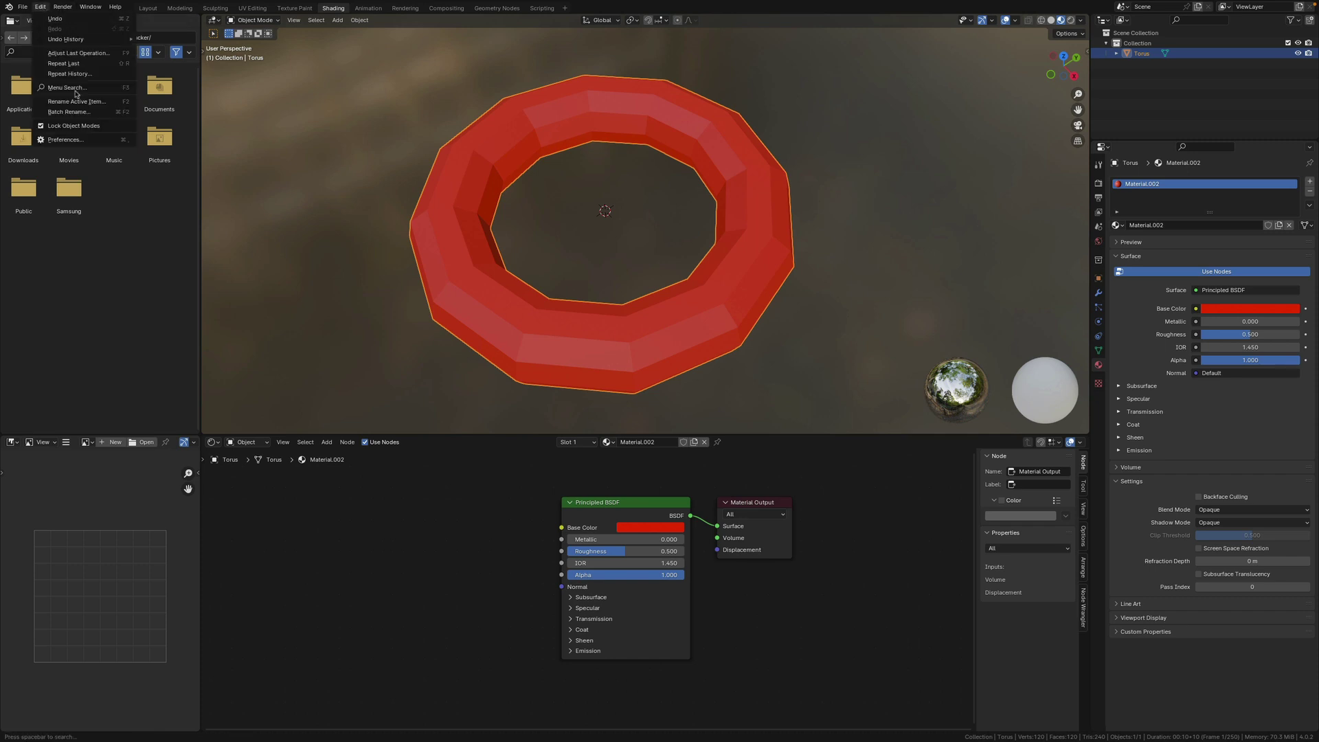
left_click(66, 140)
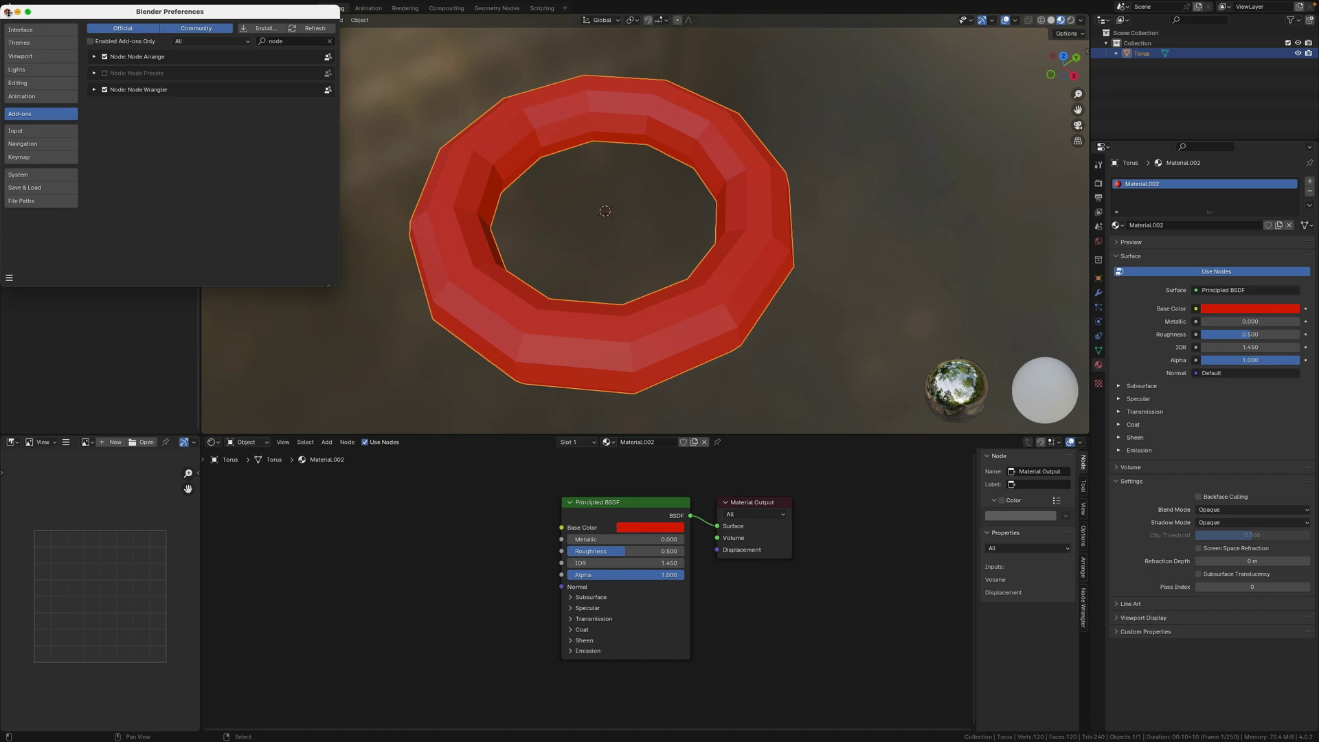
left_click(8, 13)
- Use Node Wrangler to add connected Texture Coordinate, Mapping and Image Texture nodes to the Principled BSDF
left_click(604, 507)
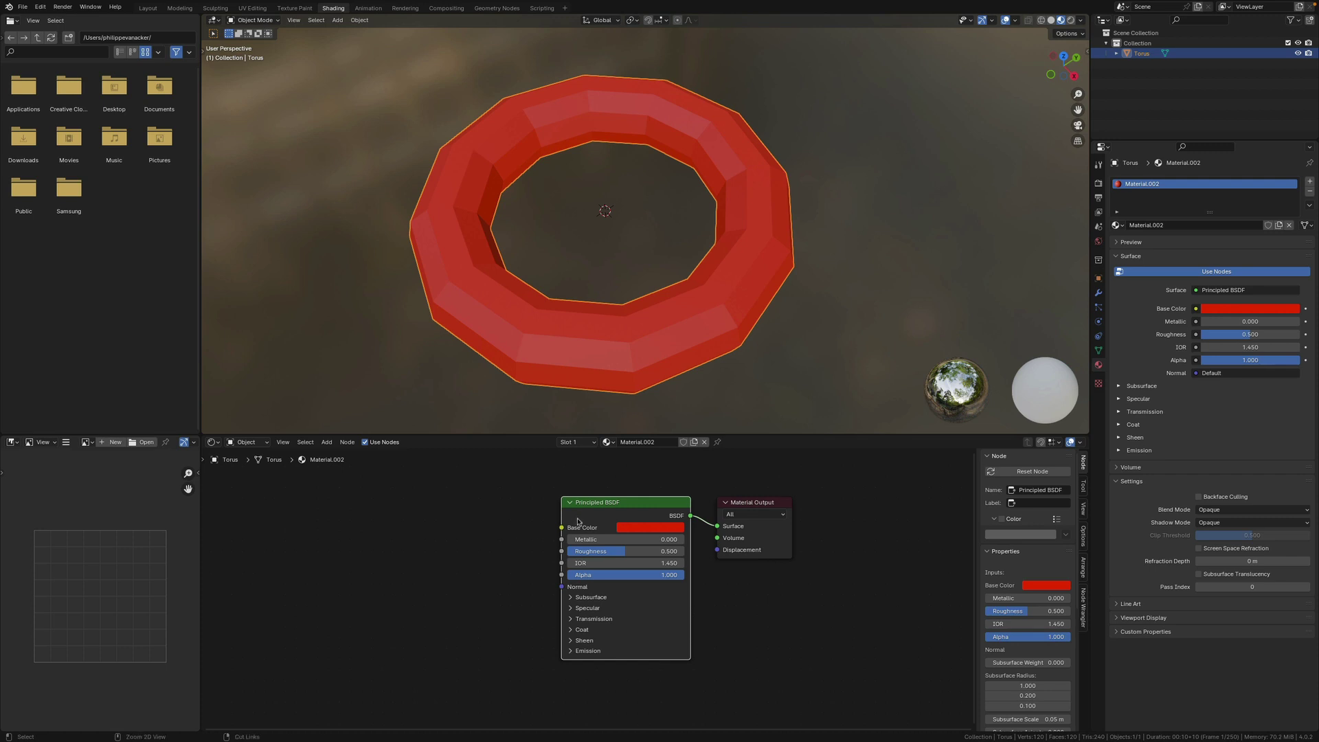
key("ctrl+t")
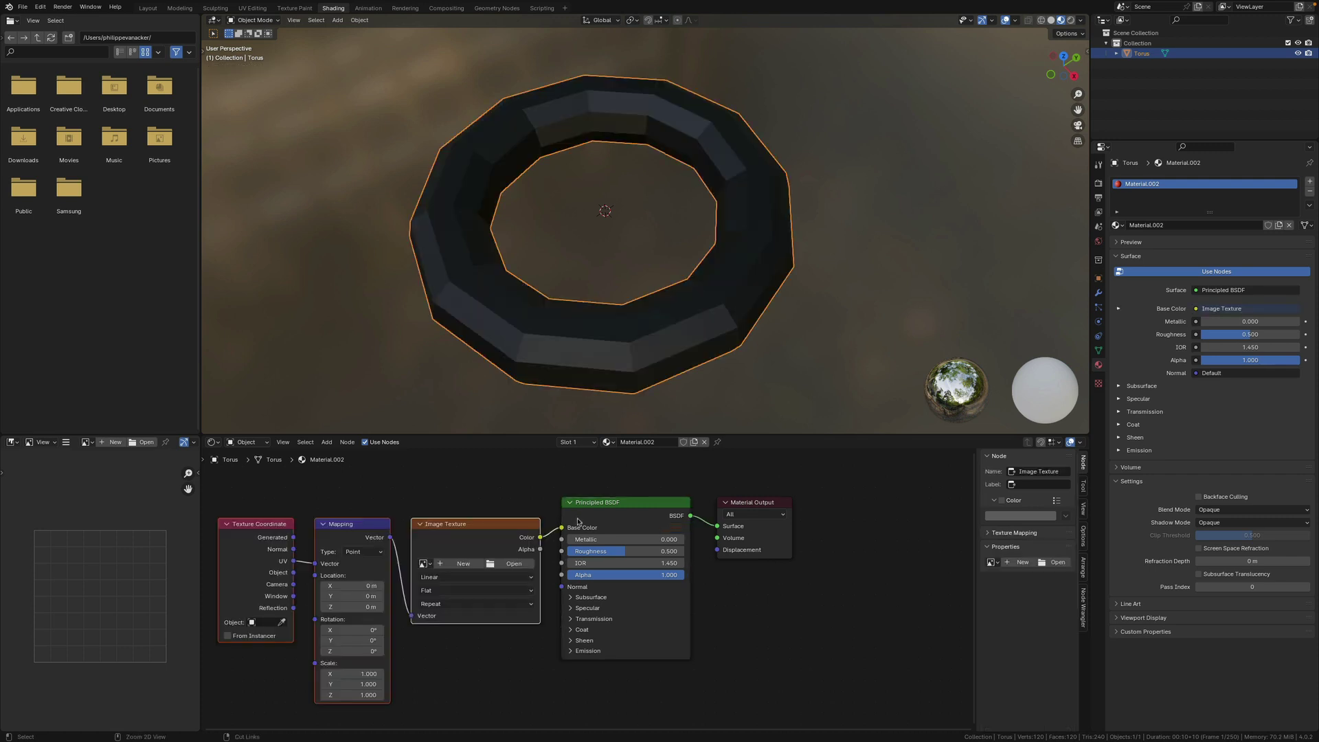
middle_click_drag(475, 589, 573, 577)
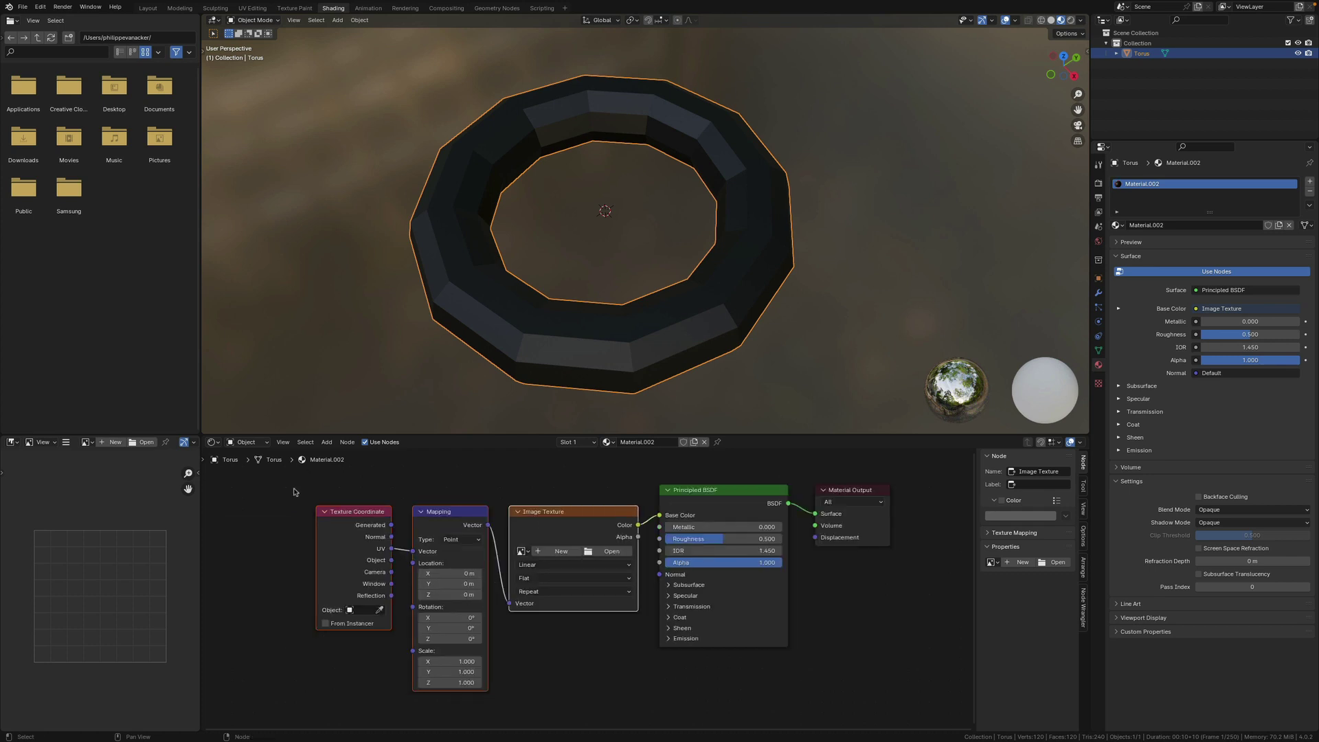
- Examine the Image Texture, Mapping and Texture Coordinate nodes one by one and view the torus from different angles
left_click_drag(307, 499, 634, 580)
left_click(547, 498)
left_click(557, 514)
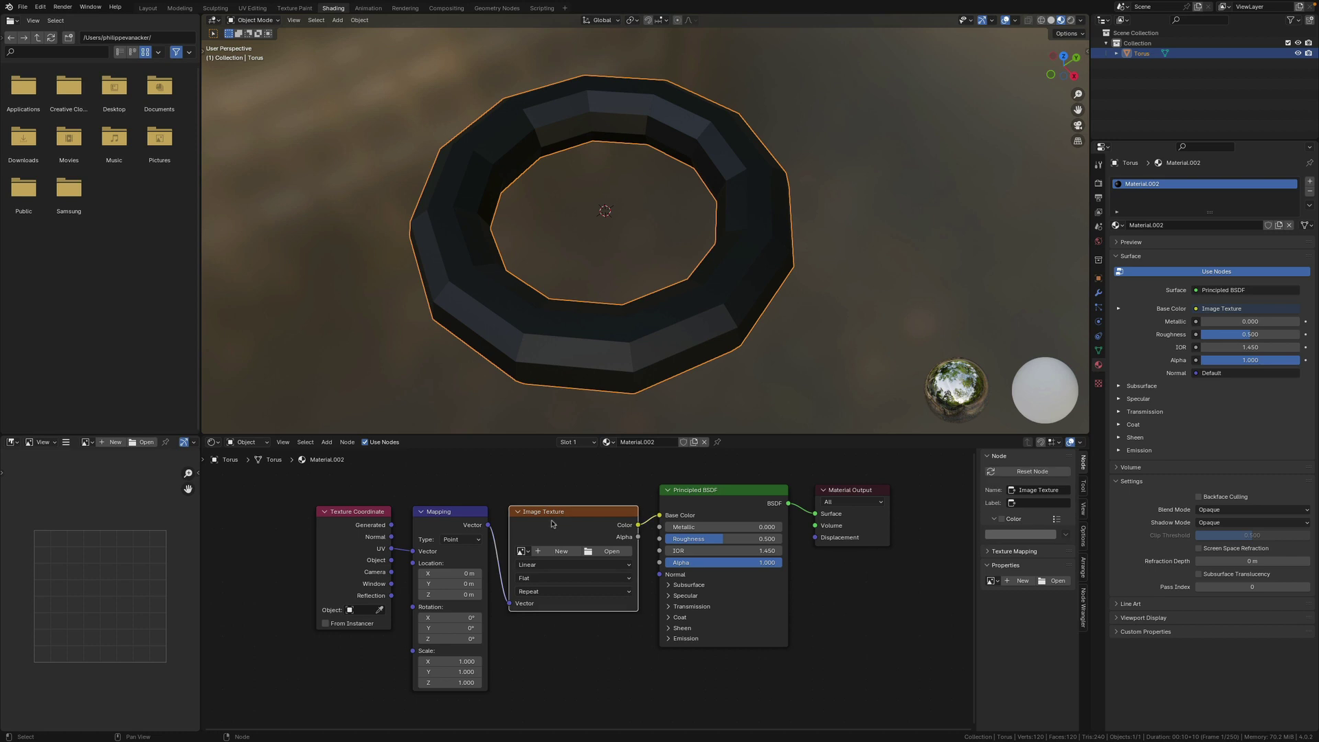
left_click(464, 510)
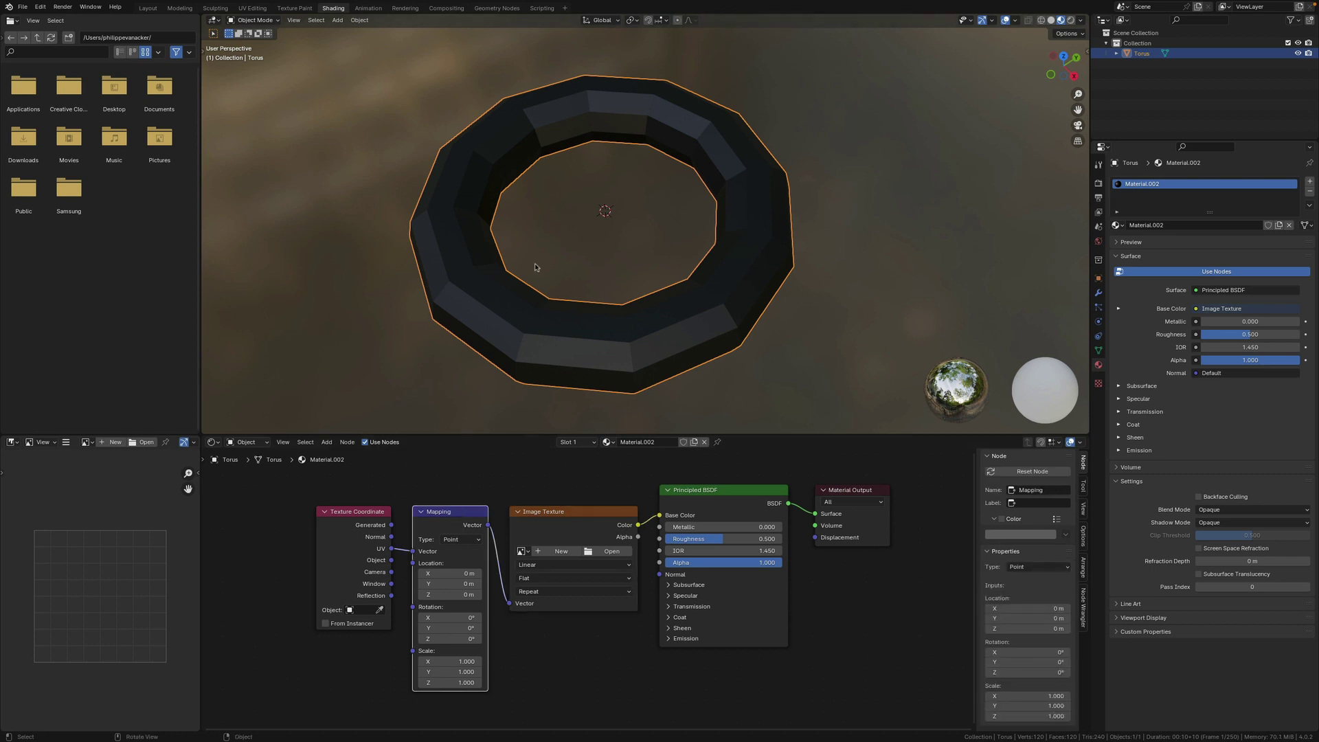
left_click(369, 513)
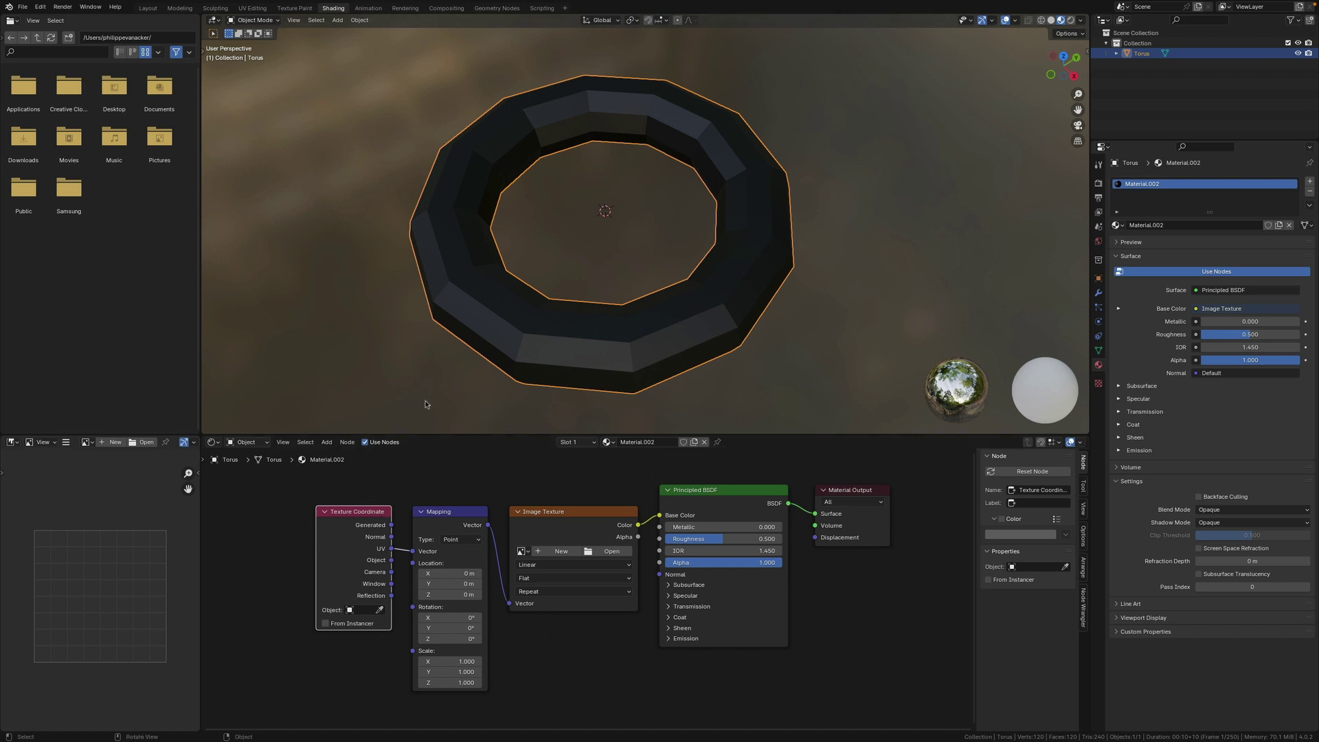
middle_click_drag(499, 294, 501, 250)
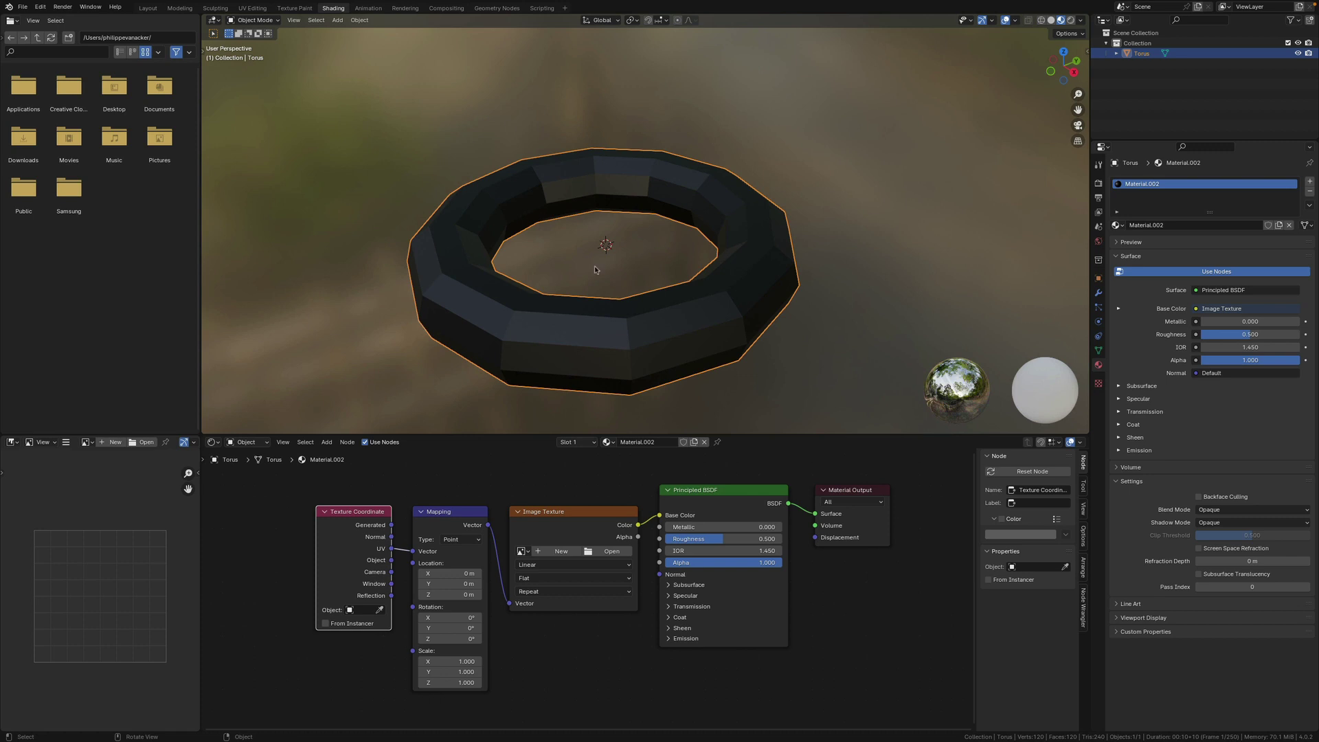
middle_click_drag(574, 347, 559, 306, "shift")
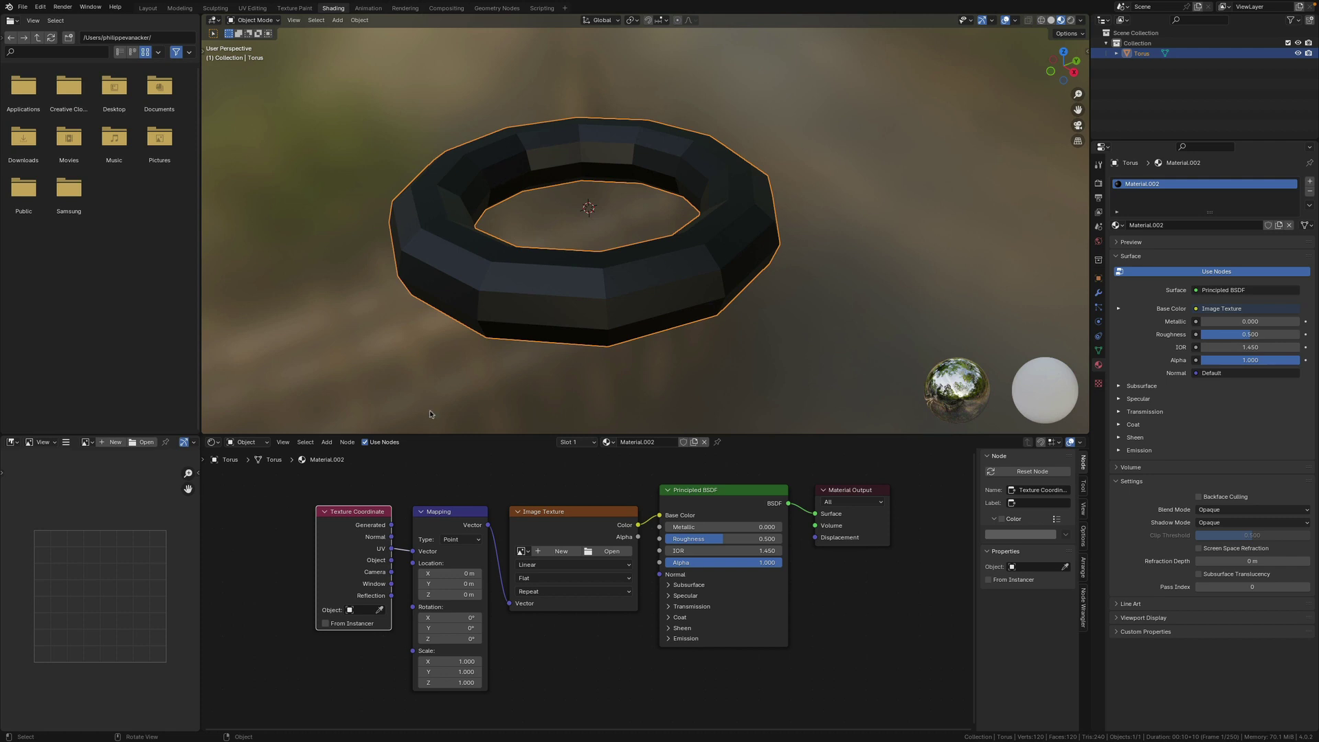
middle_click_drag(623, 318, 583, 339)
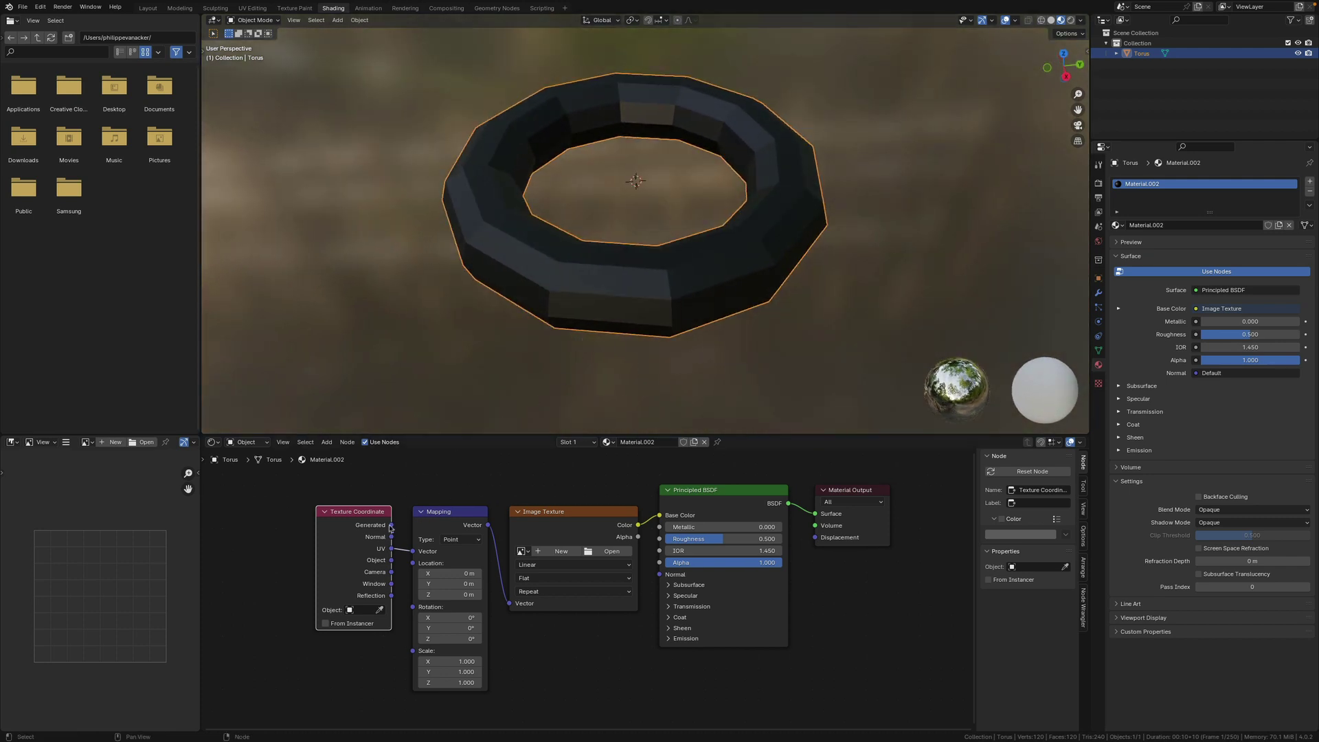
- Connect the Generated output of the Texture Coordinate node to the Mapping node's Vector input
left_click_drag(391, 525, 413, 551)
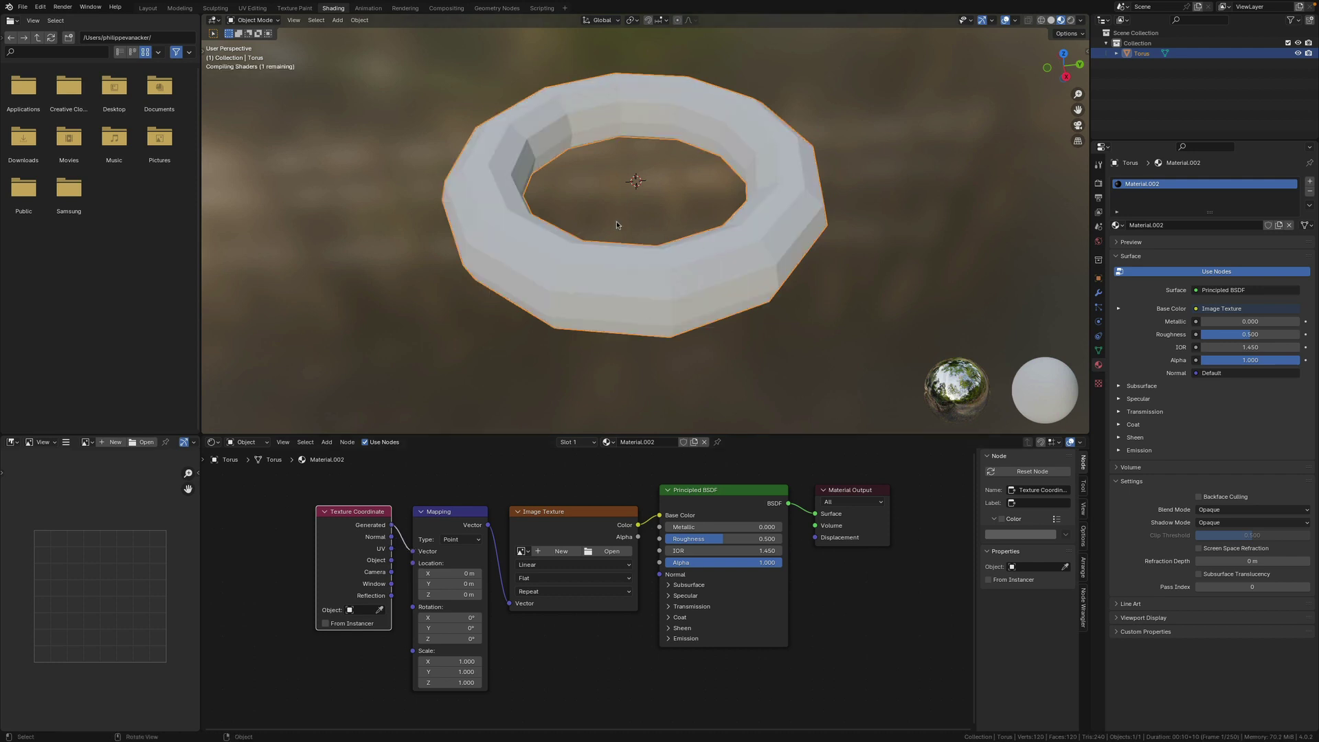
middle_click_drag(597, 286, 594, 263)
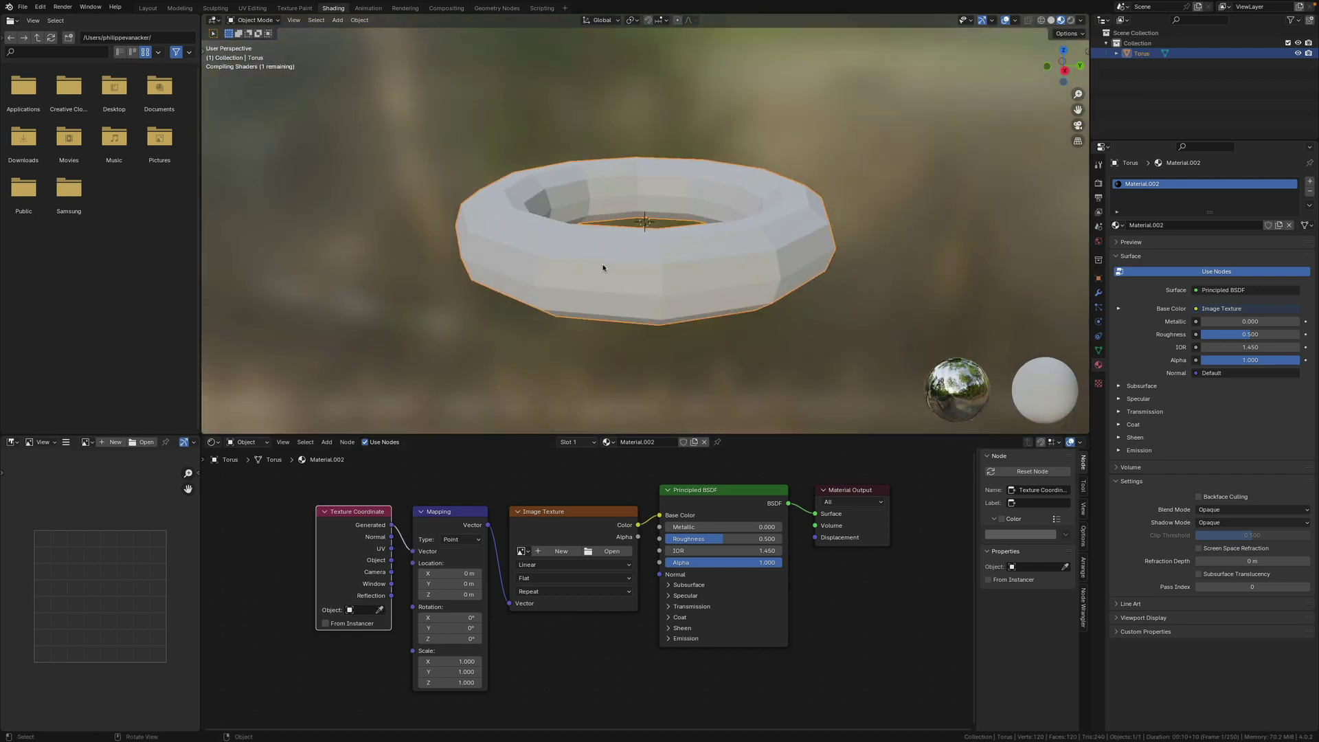
scroll(603, 268, "up", 3)
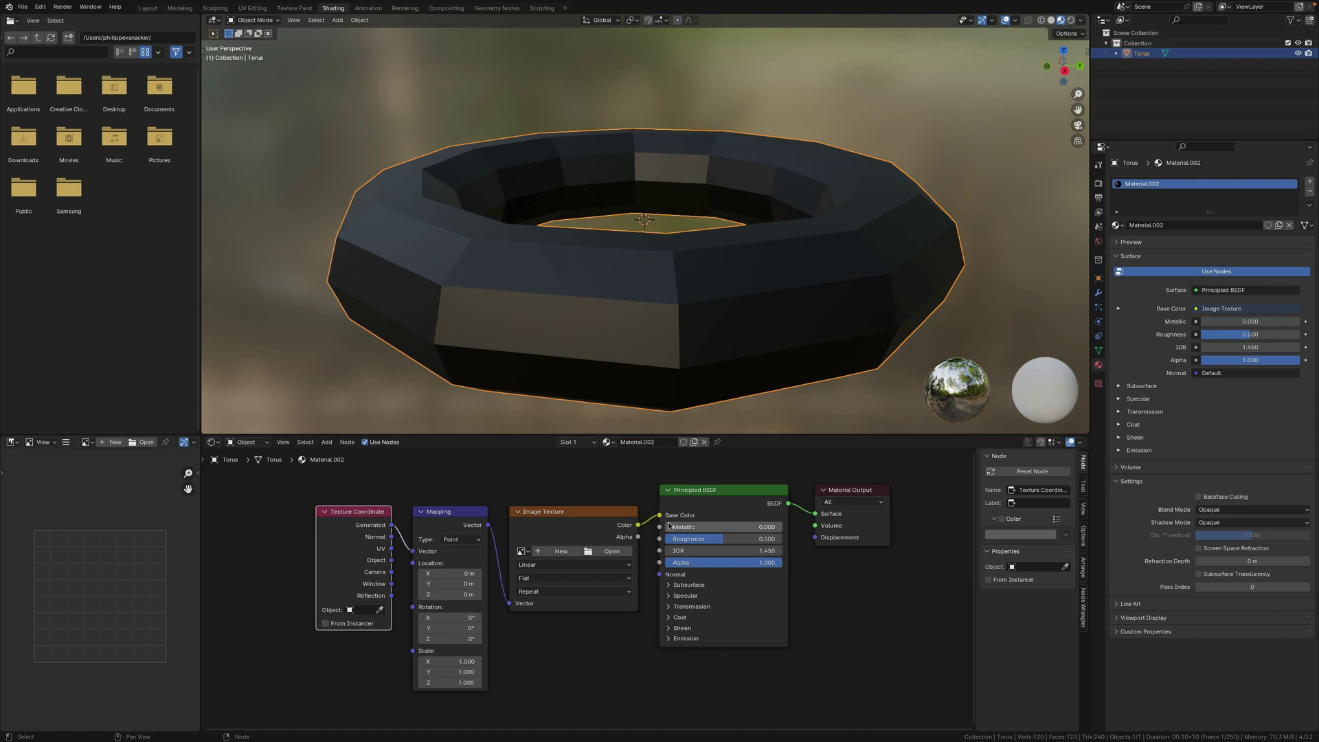
- Delete the Image Texture node and add a Voronoi Texture node between the Mapping and Principled BSDF nodes
left_click(569, 518)
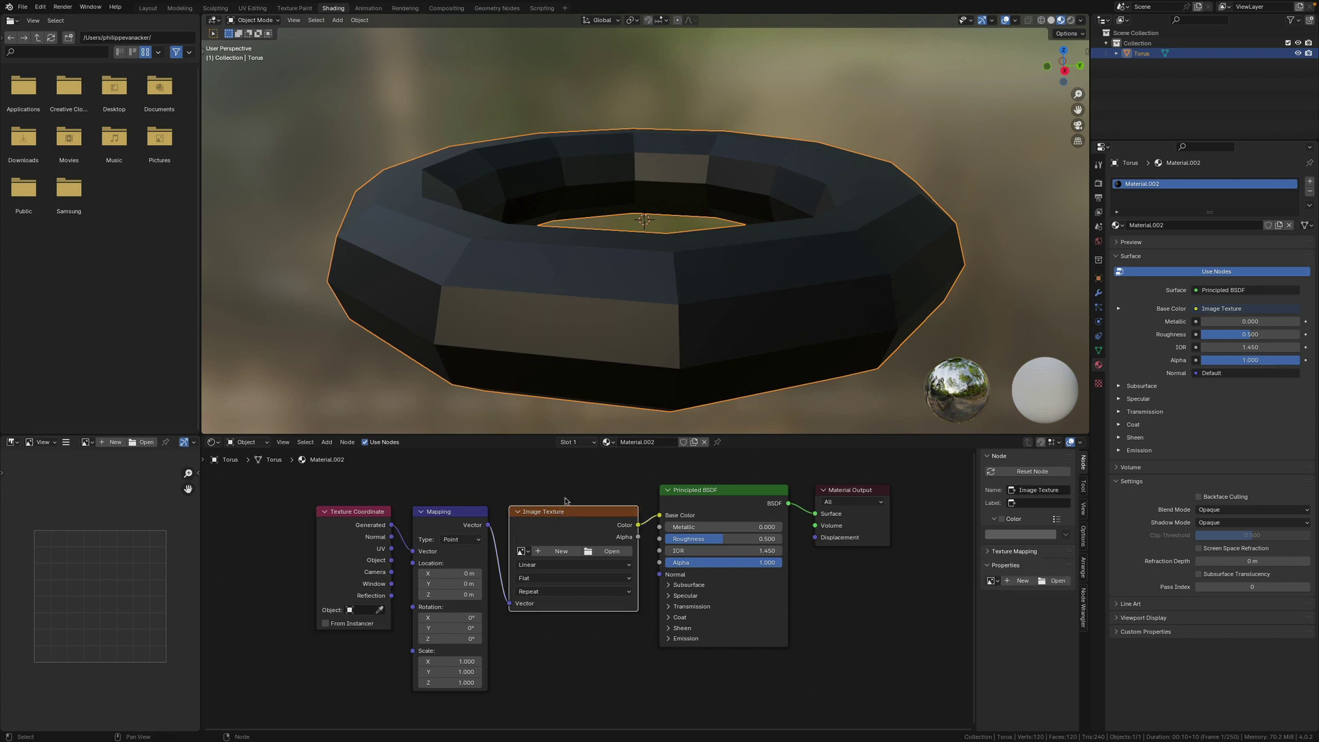
key("x")
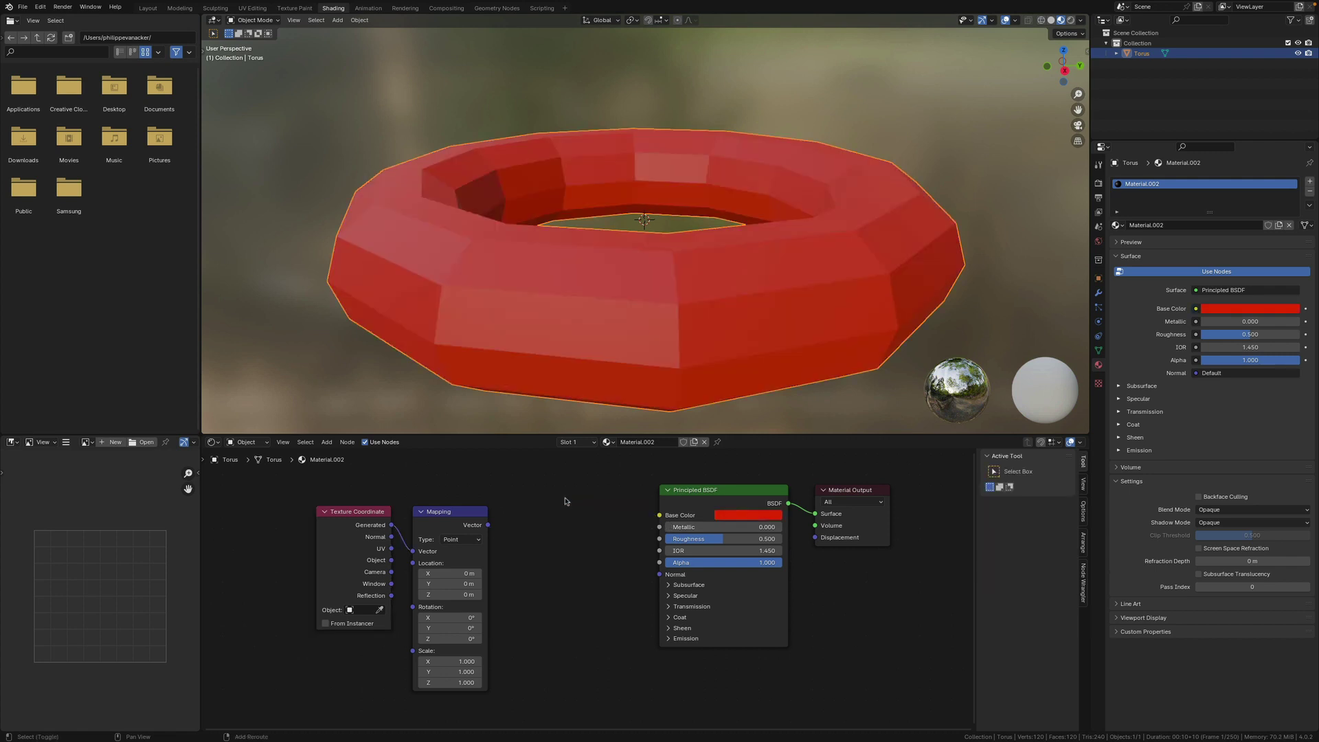
left_click(327, 443)
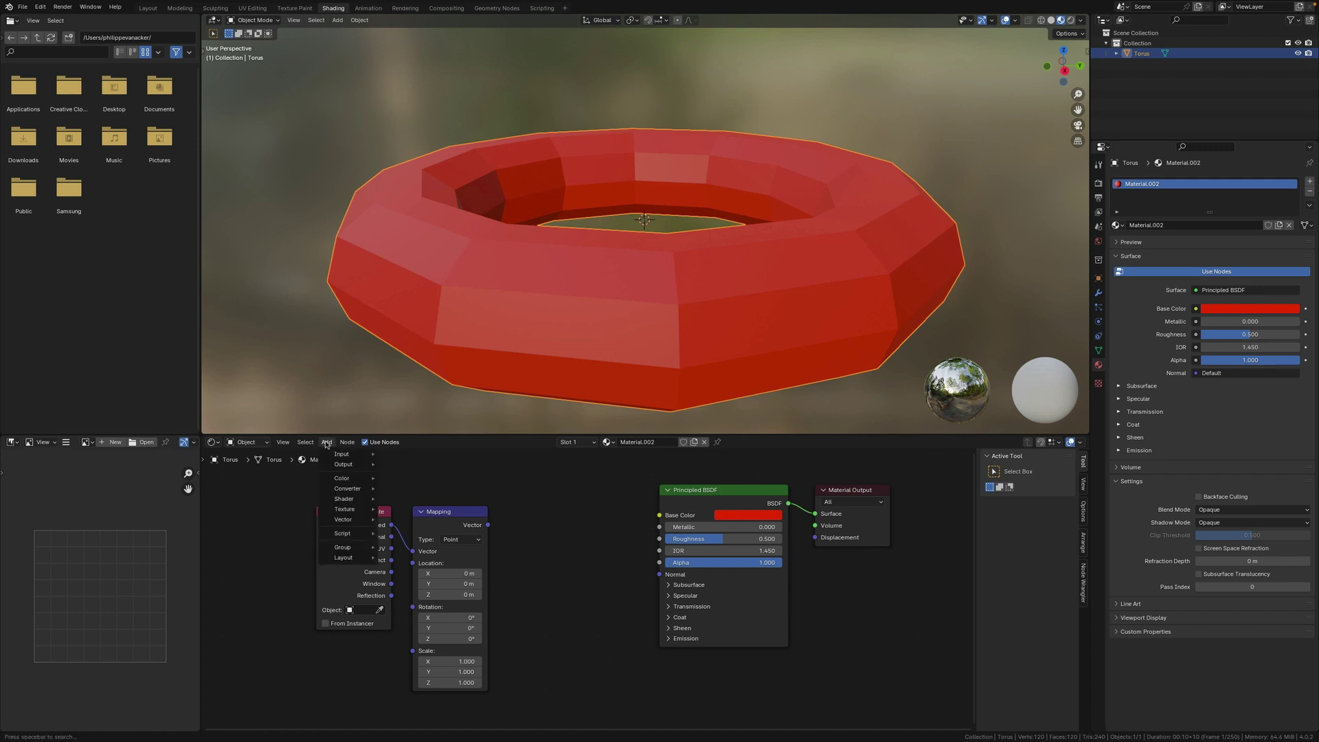
mouse_move(347, 509)
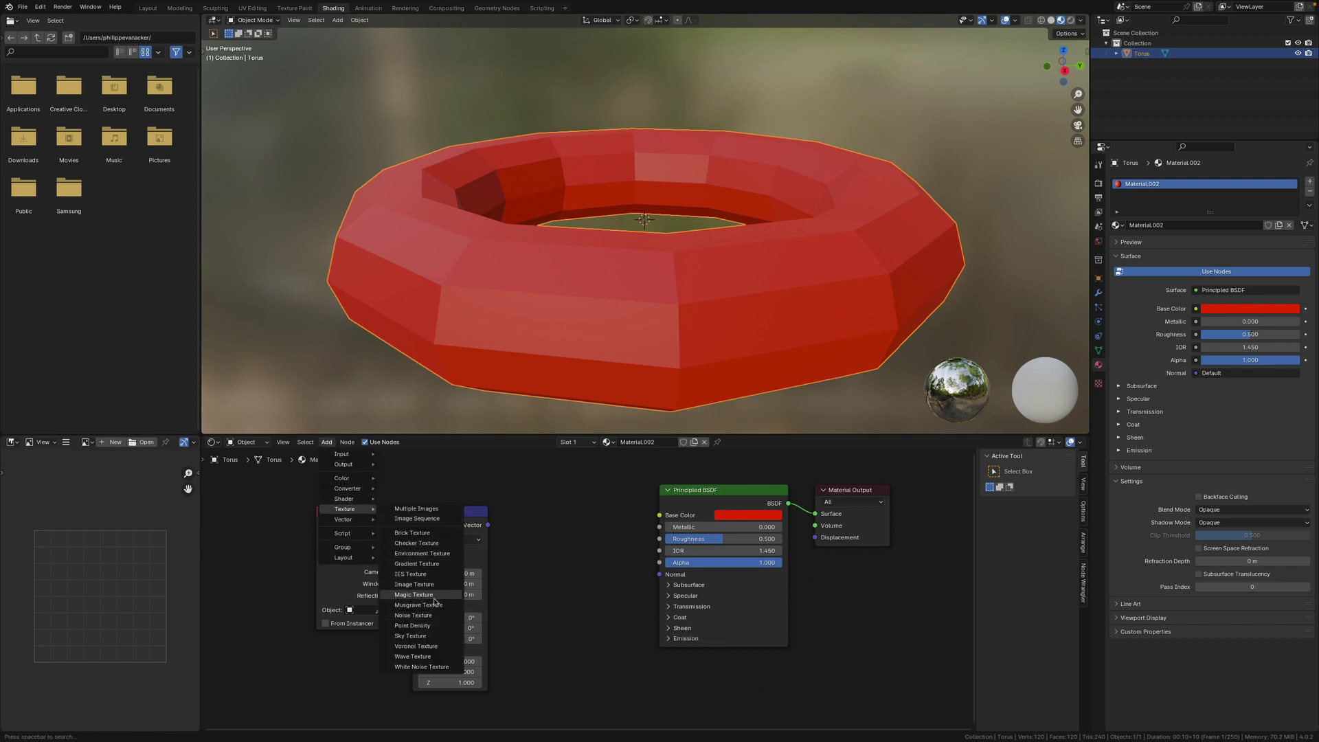
left_click(423, 646)
left_click(516, 546)
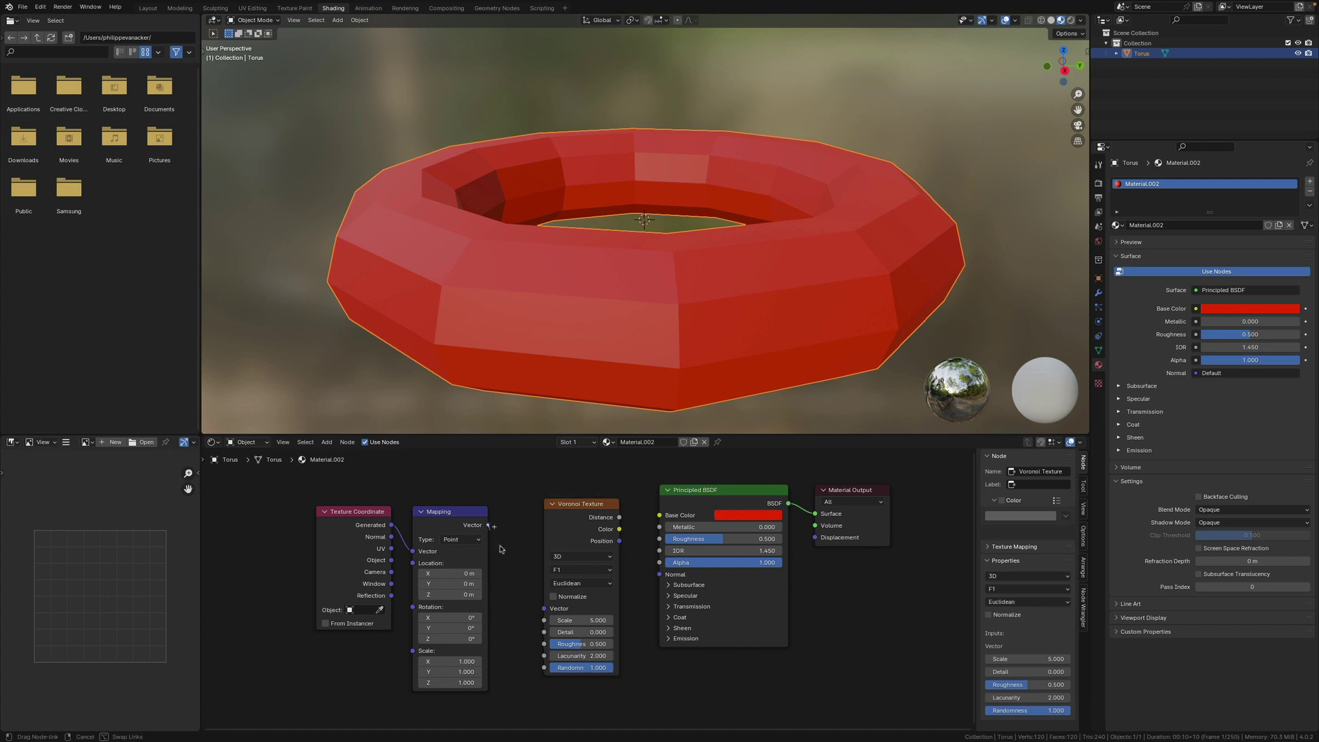
- Connect the Mapping Vector to the Voronoi Texture and its Distance output to Base Color, and set the Voronoi Scale to 20.9
left_click_drag(488, 526, 544, 608)
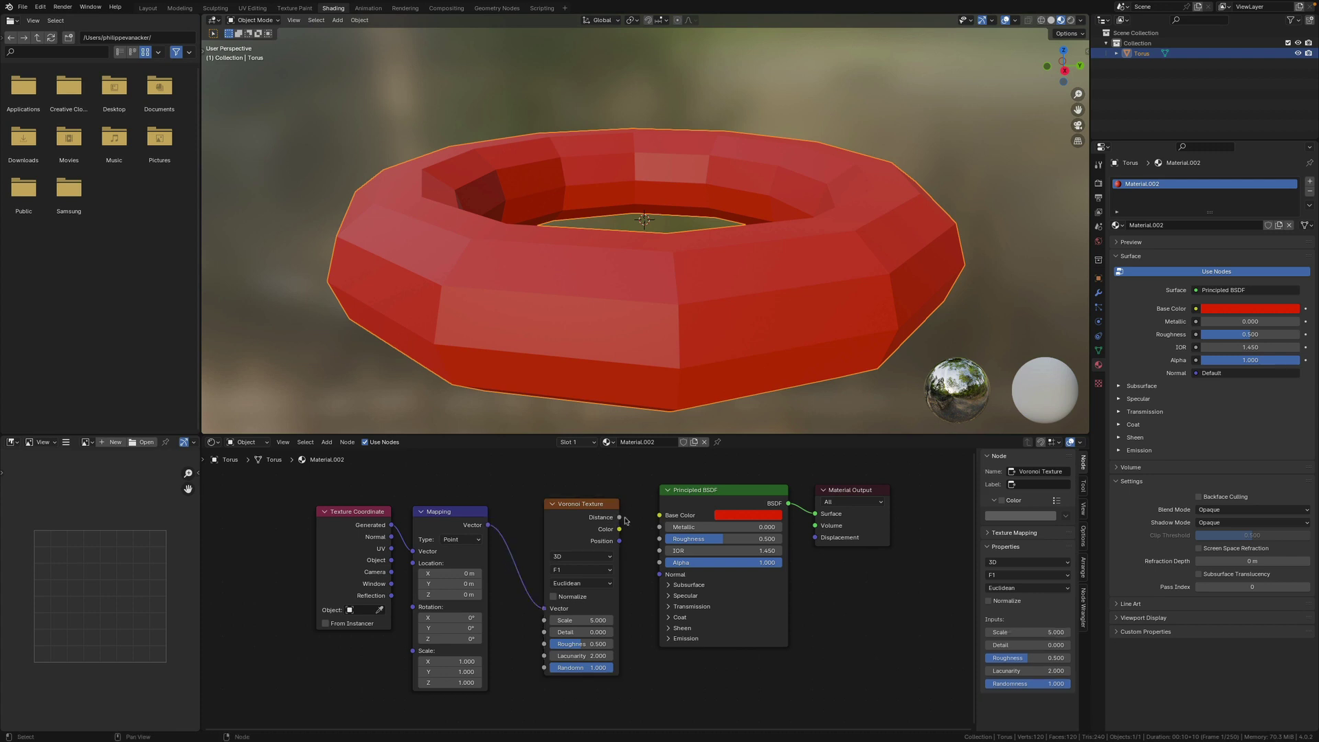
left_click_drag(619, 517, 660, 515)
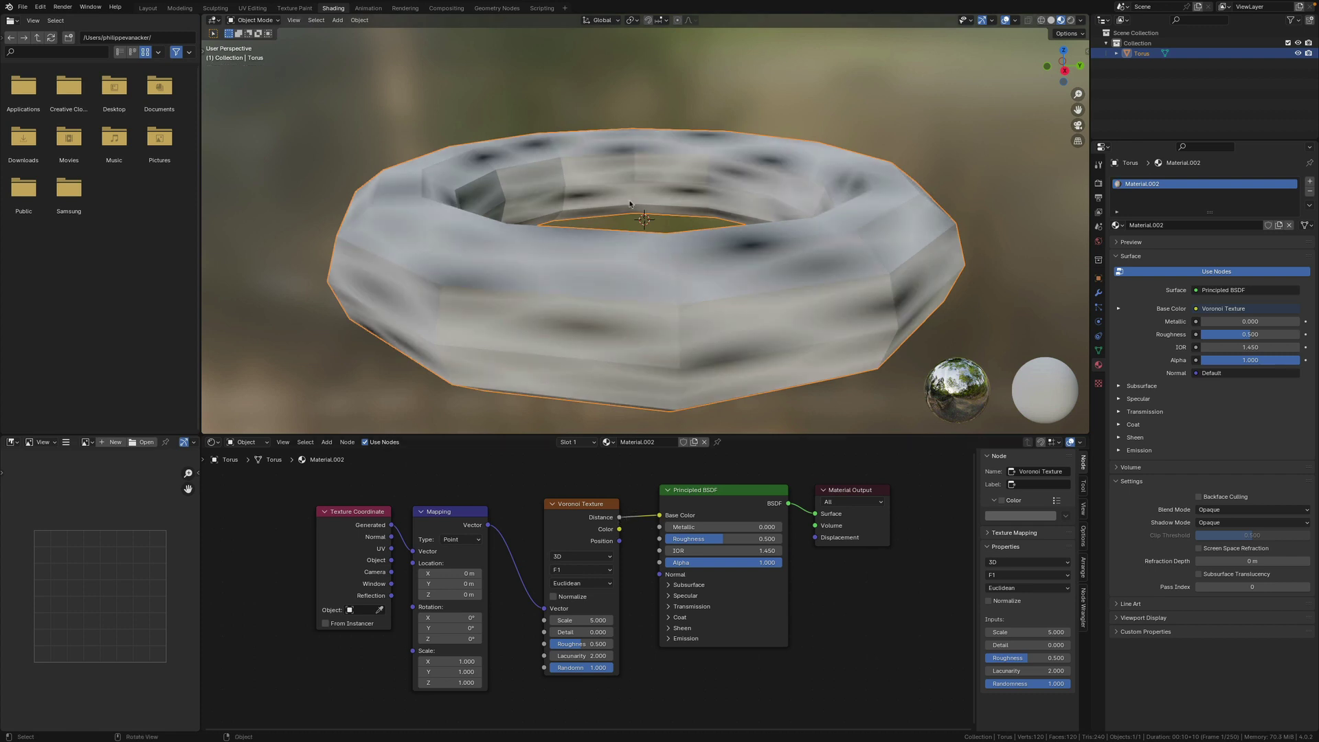
left_click_drag(584, 621, 713, 621)
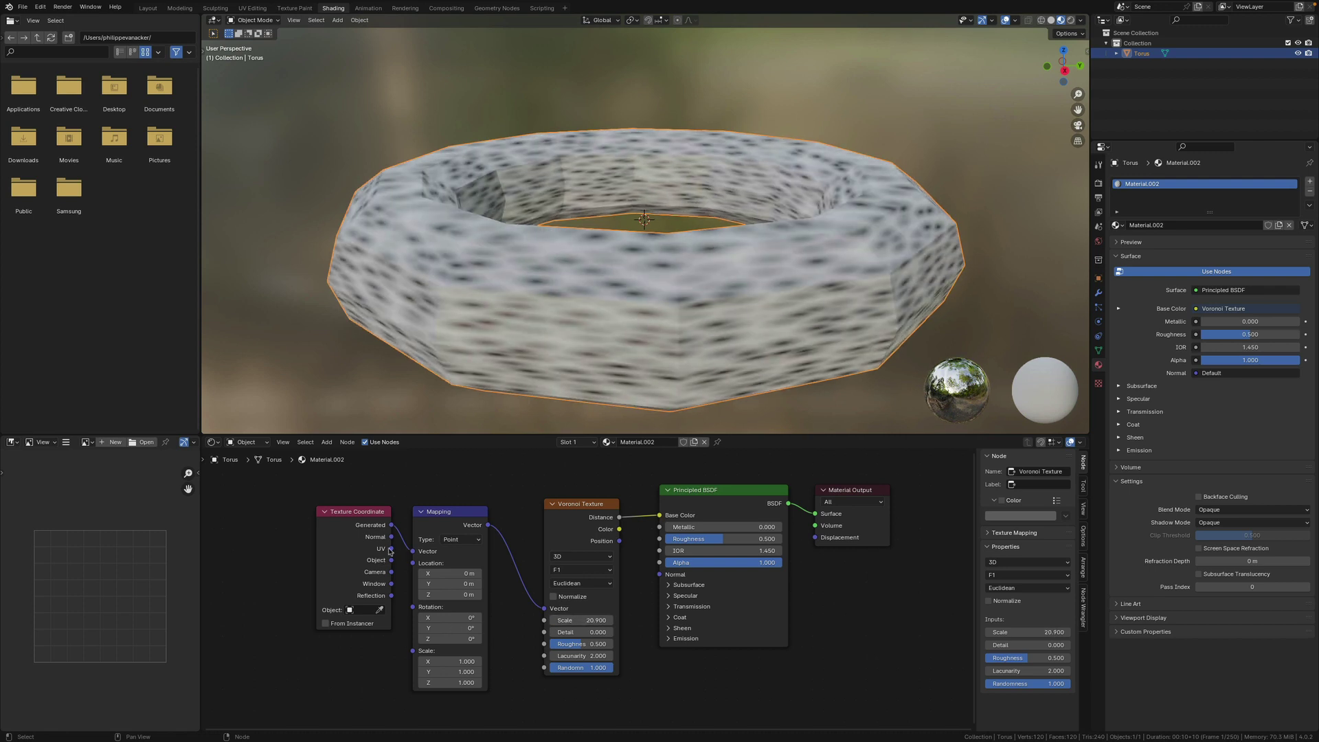
- Try the UV output as the Mapping node's Vector input, restore the Generated connection, and inspect the torus from another angle
left_click_drag(391, 549, 412, 554)
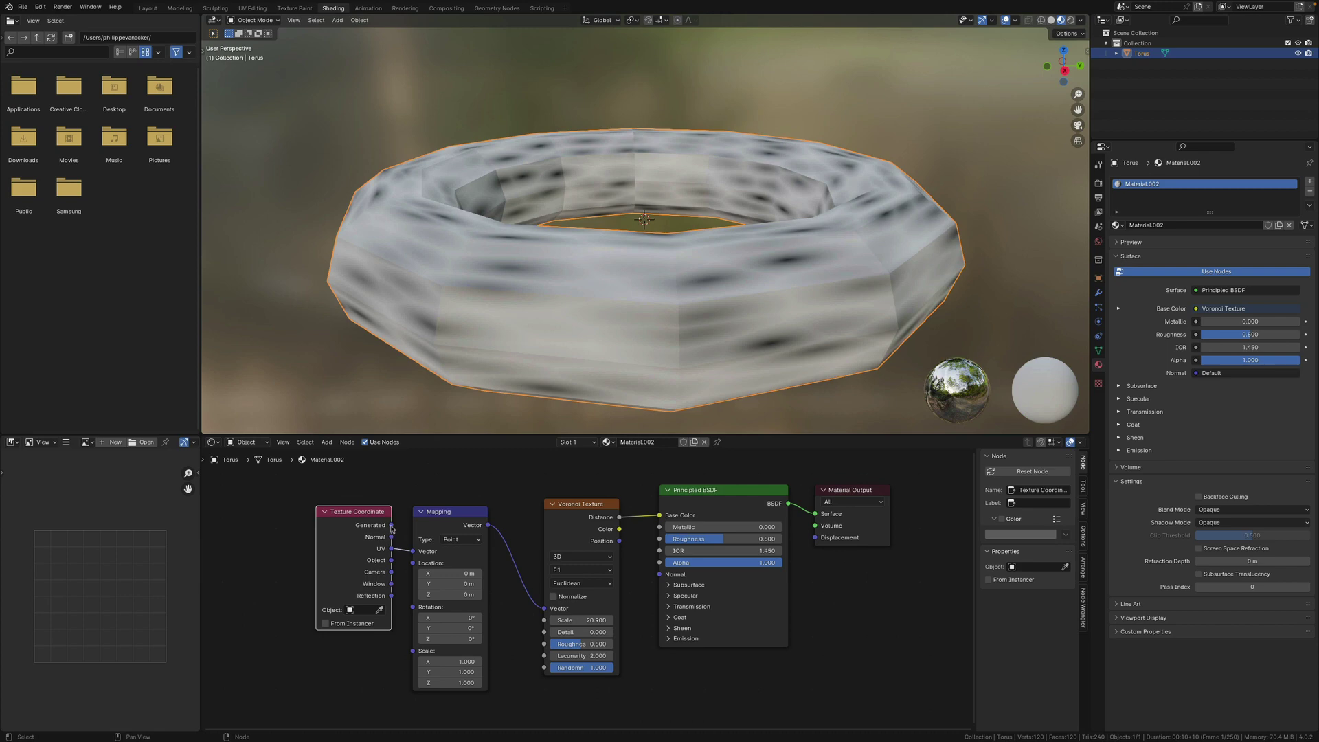
left_click_drag(391, 525, 415, 555)
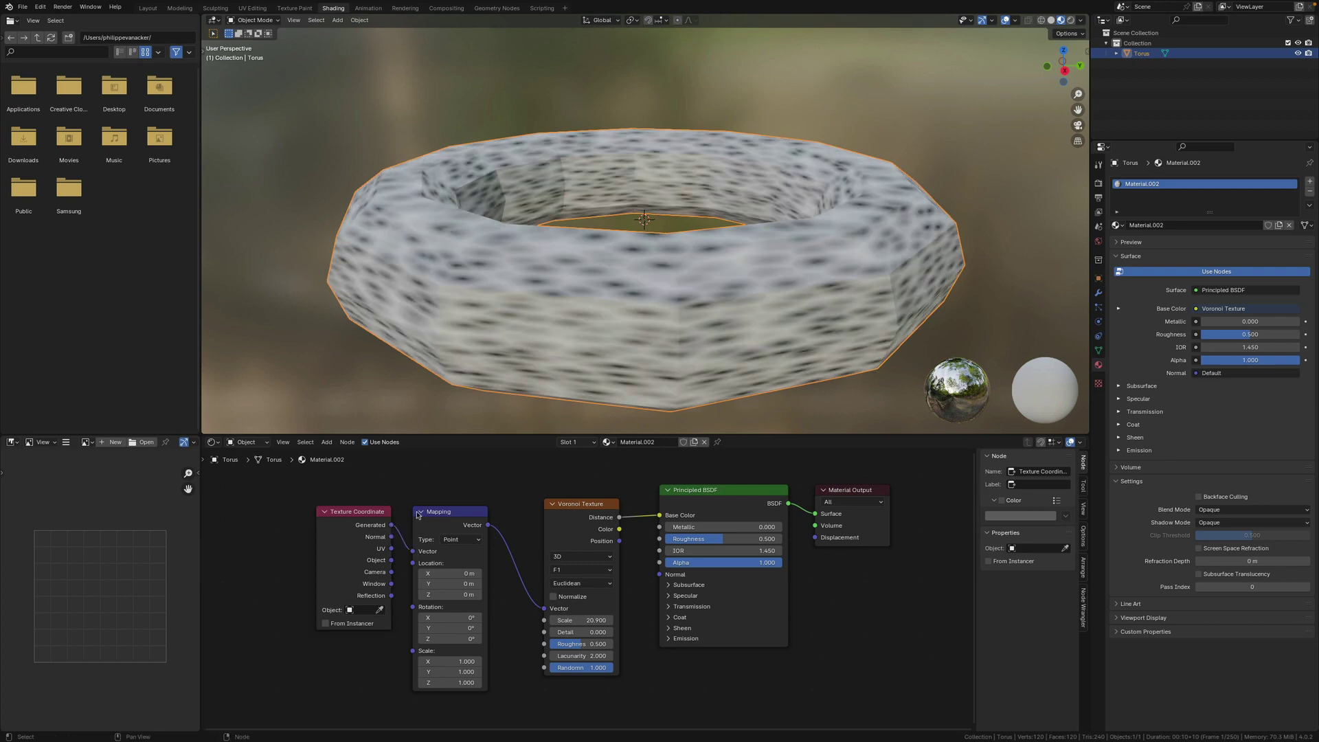
middle_click_drag(719, 282, 691, 288)
middle_click_drag(686, 296, 608, 265)
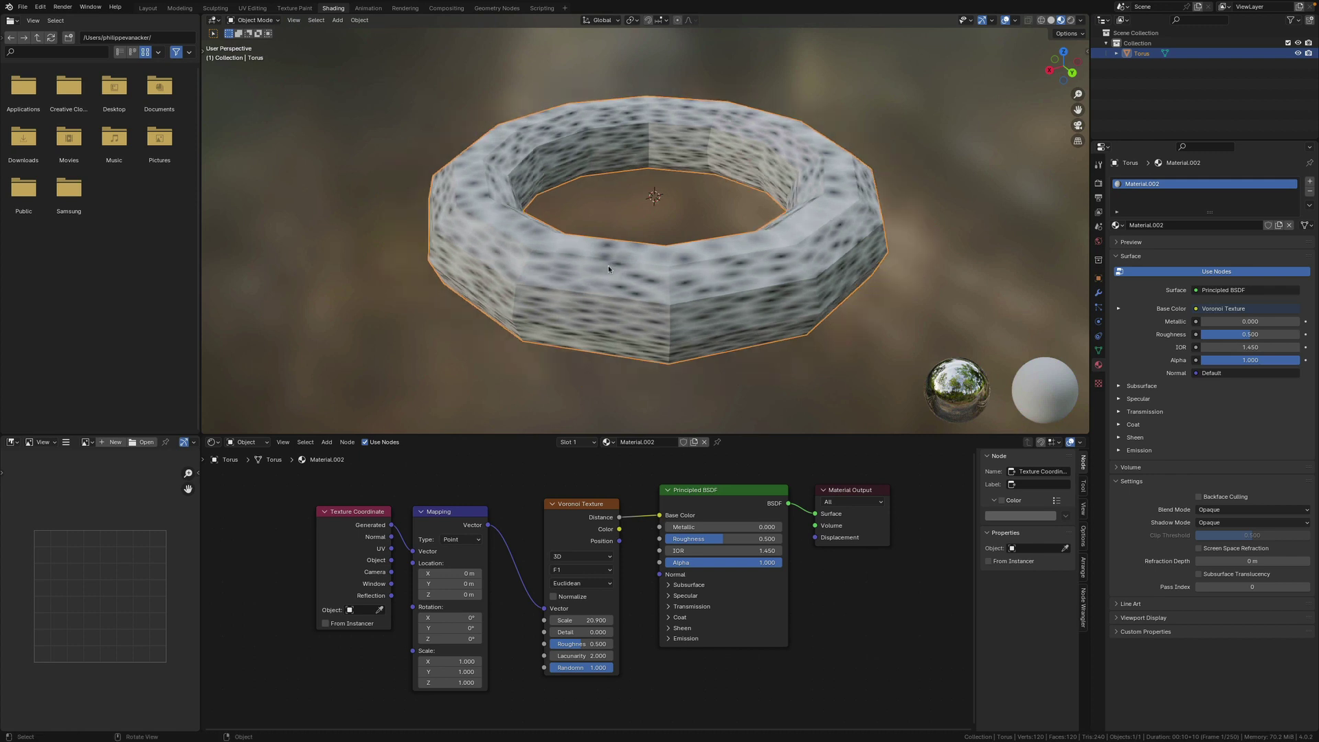
- Enlarge the node editor and hide its sidebar to give the material nodes more room
scroll(694, 551, "up", 1)
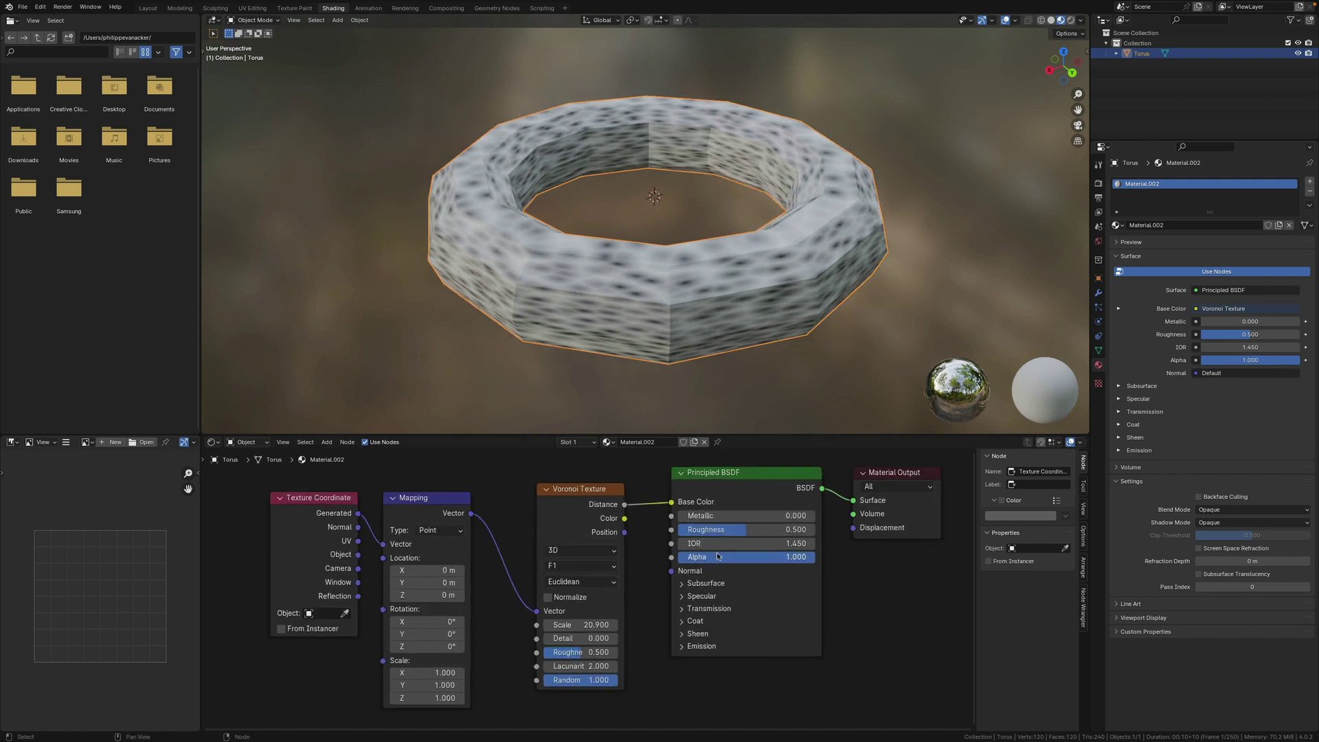
left_click_drag(658, 435, 643, 214)
left_click(579, 382)
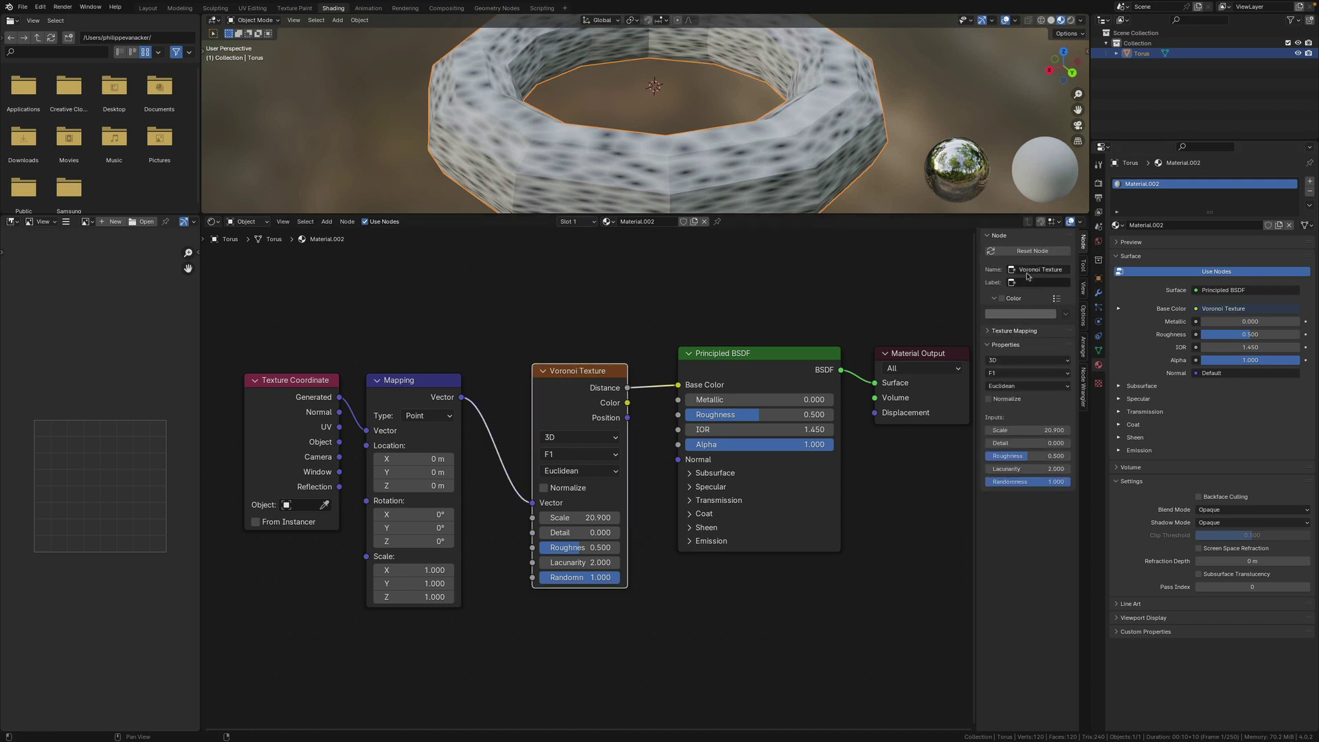
key("n")
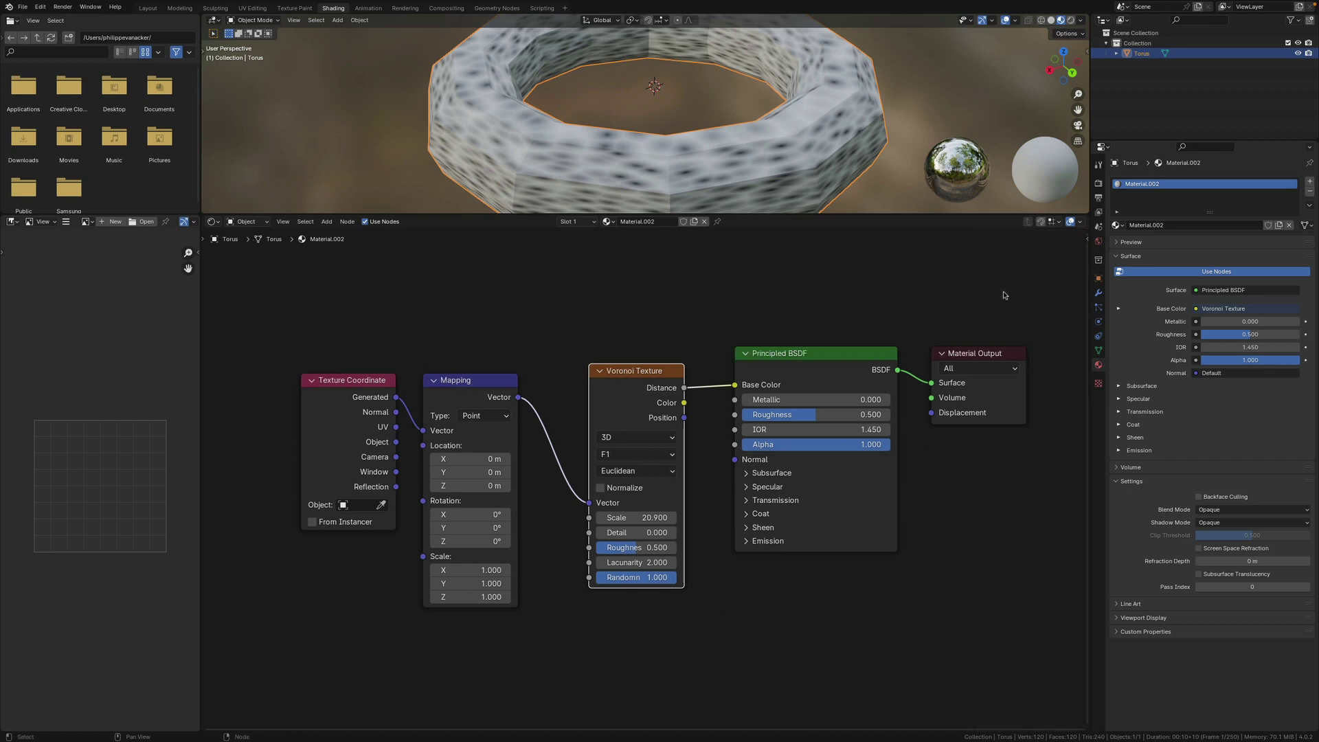
key("n")
key("n")
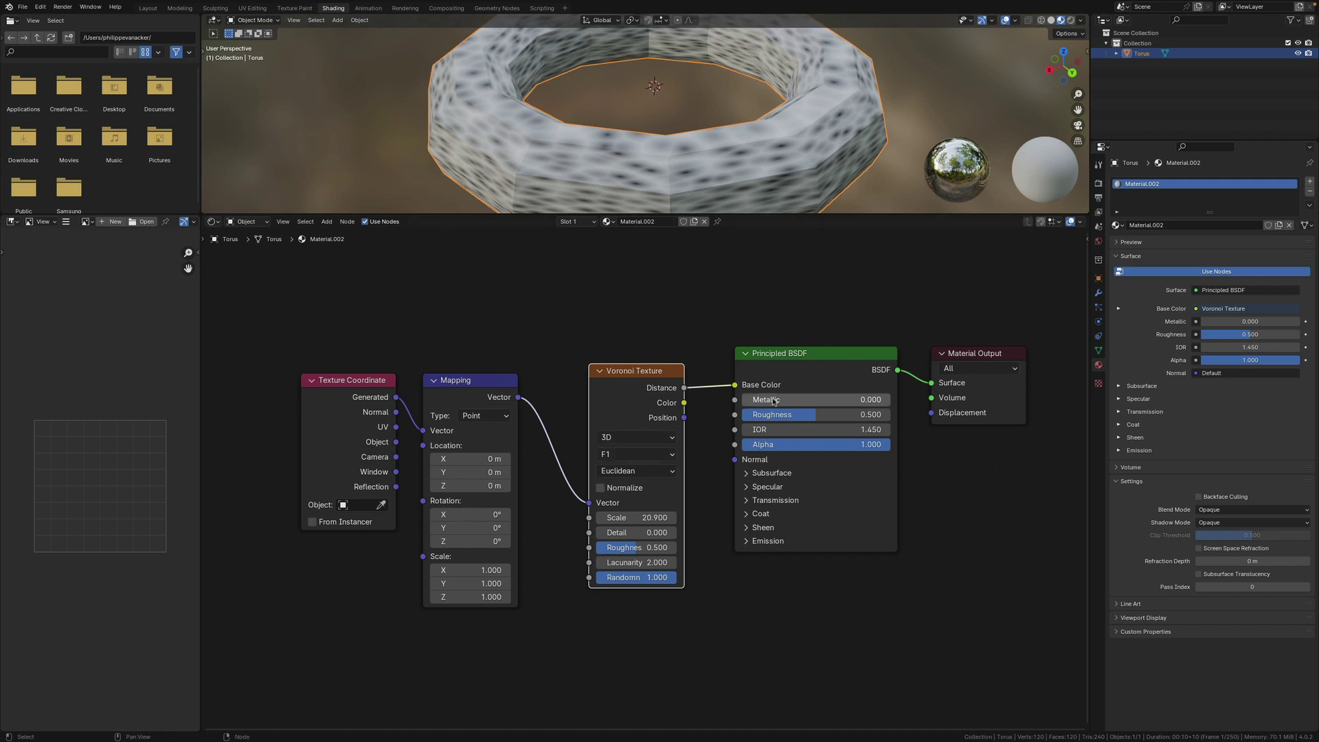
- Set the Principled BSDF's Metallic to 0.782 and enlarge the 3D viewport to see the torus
mouse_move(774, 399)
left_mouse_down()
mouse_move(904, 400)
mouse_move(871, 400)
mouse_move(903, 399)
mouse_move(892, 400)
left_mouse_up()
scroll(670, 179, "down", 2)
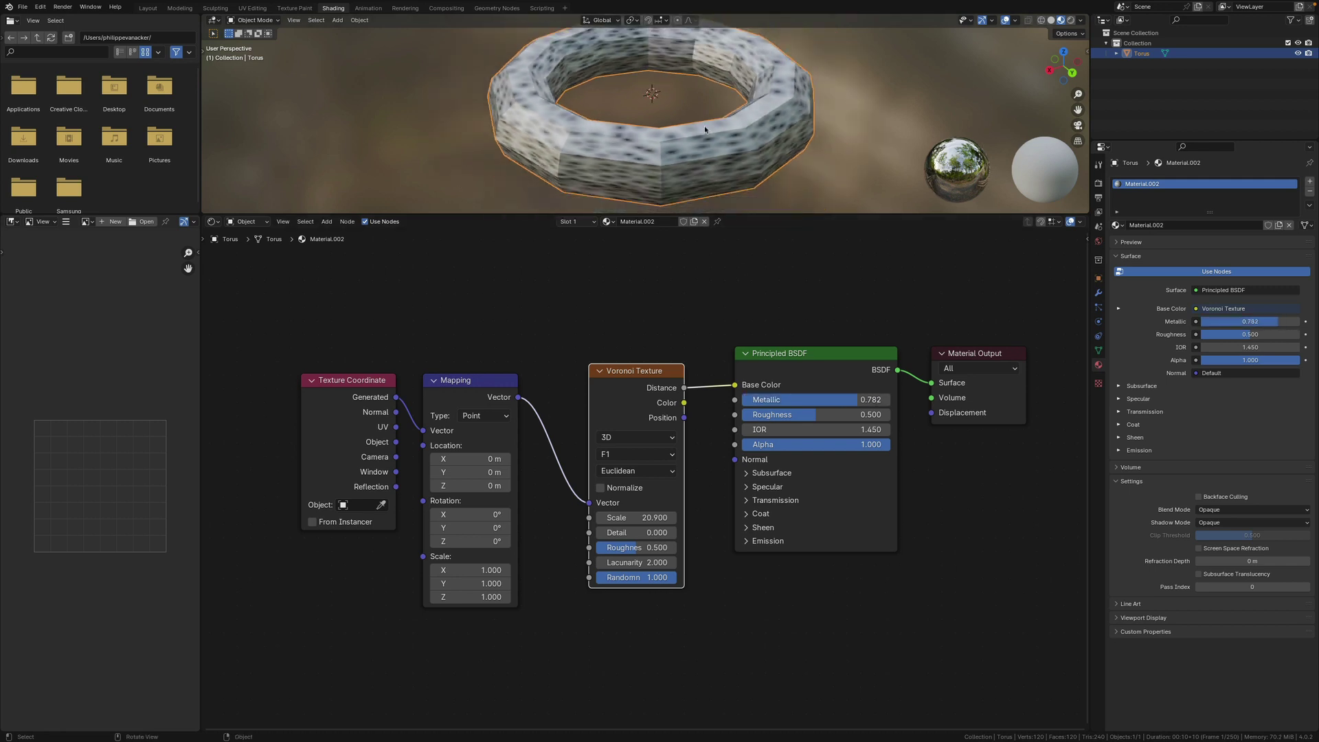
left_click_drag(661, 214, 659, 439)
middle_click_drag(640, 322, 646, 283)
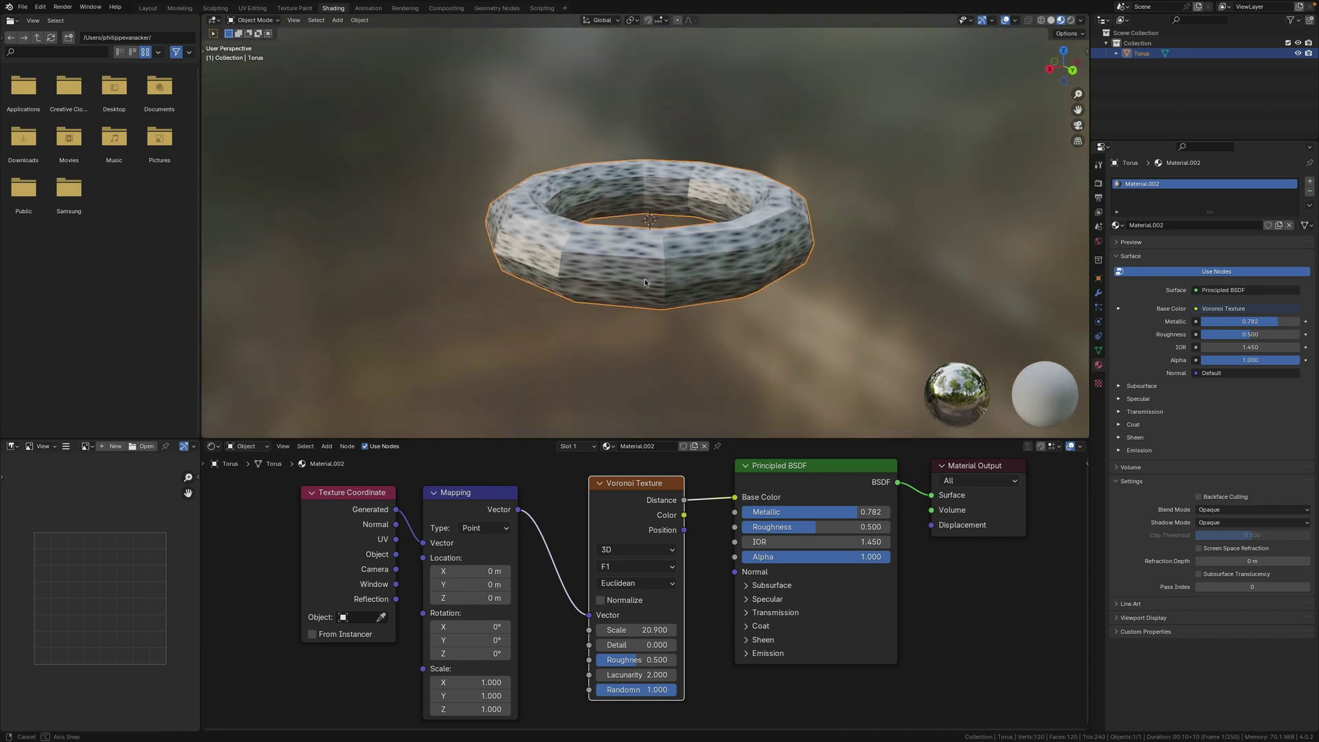
- Set the Material Preview's World Opacity to 1.0 and Blur to 0 so the HDRI background shows sharply behind the torus
left_click(1081, 22)
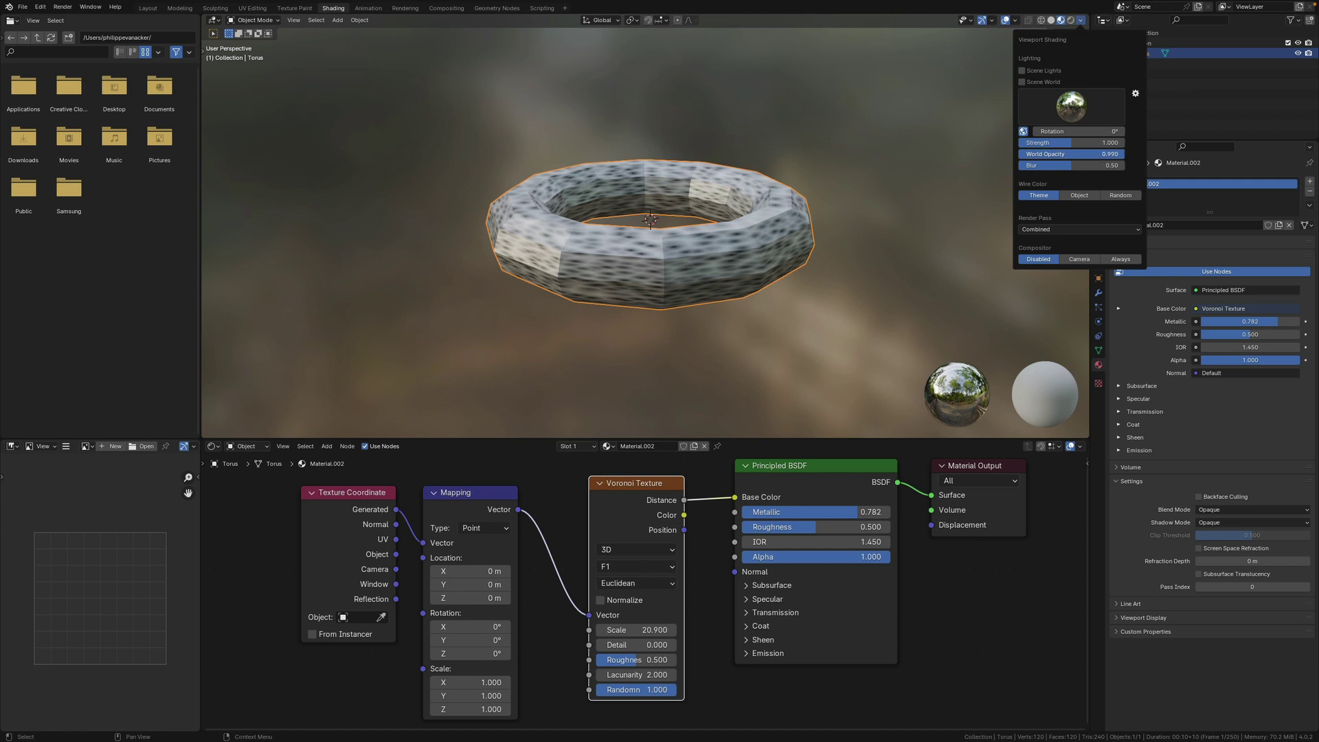
mouse_move(1123, 154)
left_mouse_down()
mouse_move(1019, 154)
mouse_move(1125, 154)
mouse_move(1021, 165)
left_mouse_up()
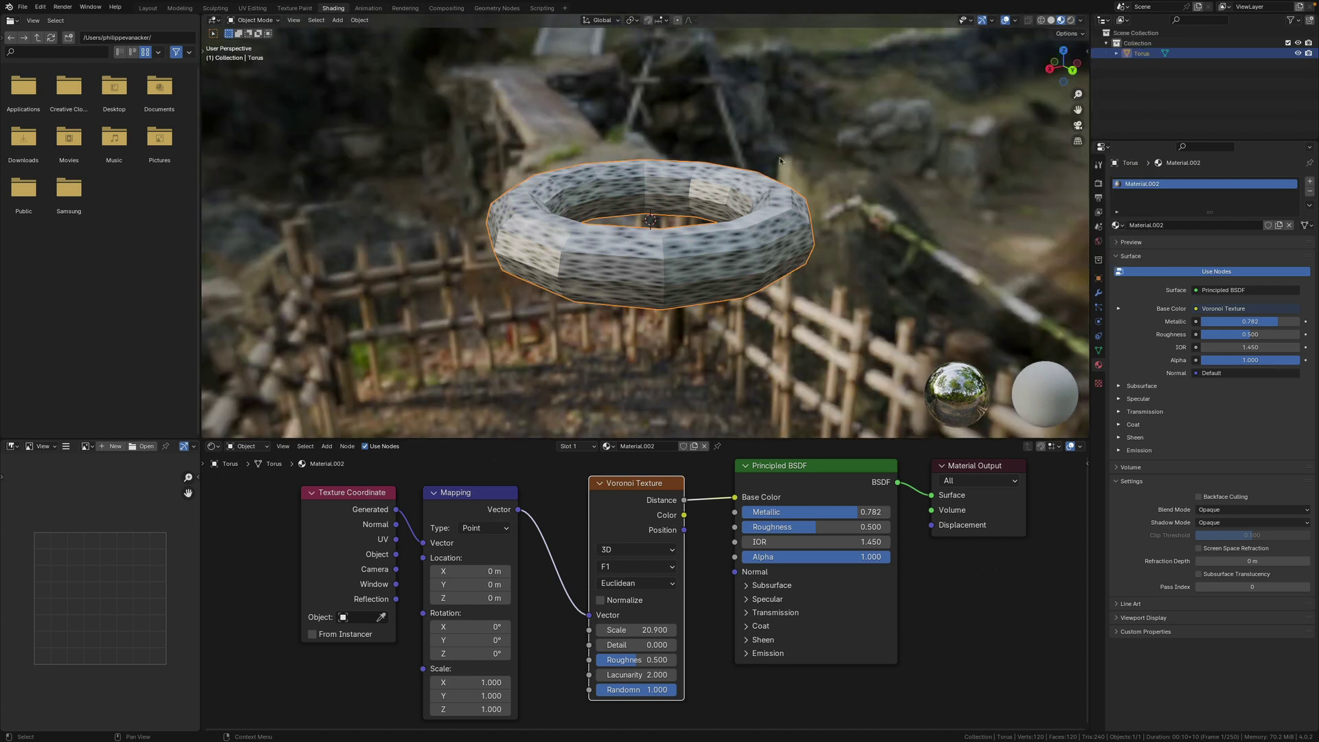
middle_click_drag(855, 145, 733, 224)
scroll(672, 287, "up", 1)
middle_click_drag(664, 288, 662, 261, "shift")
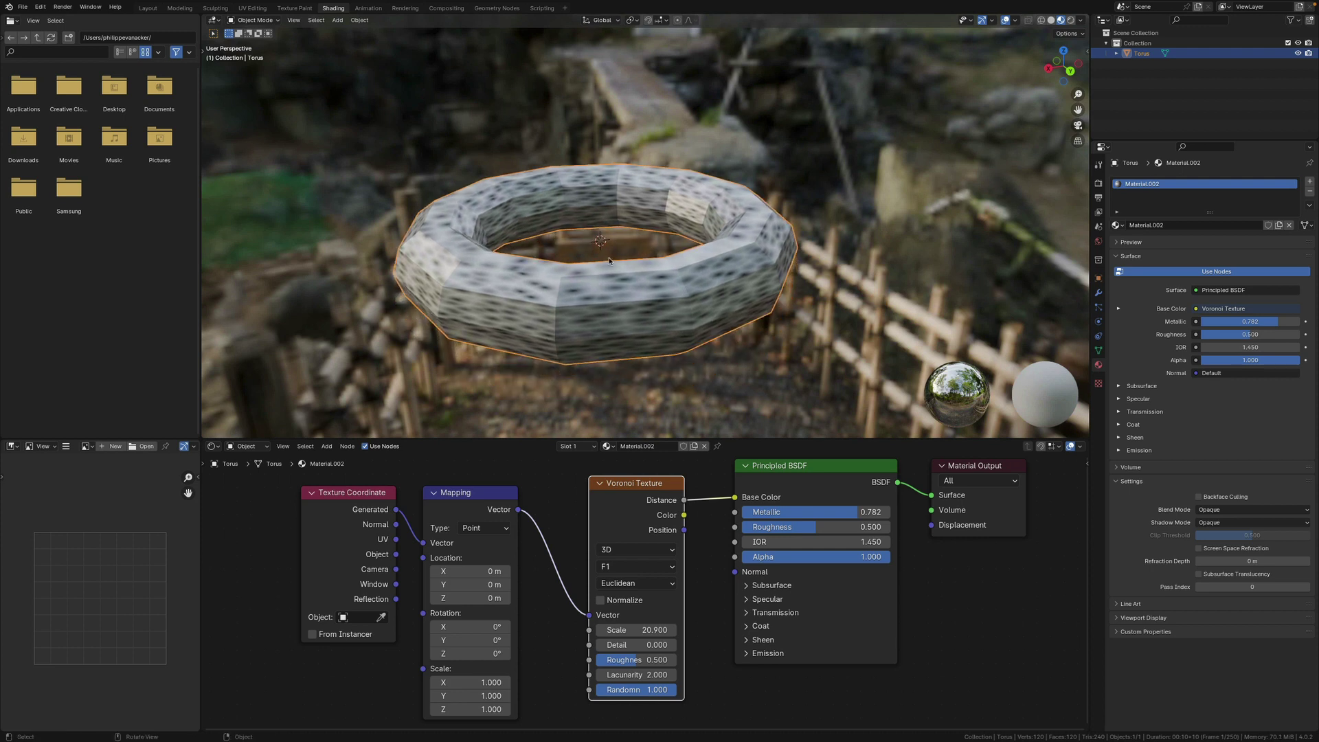
- Preview the torus in Rendered shading, return to Material Preview, and view it from another angle
left_click(1071, 20)
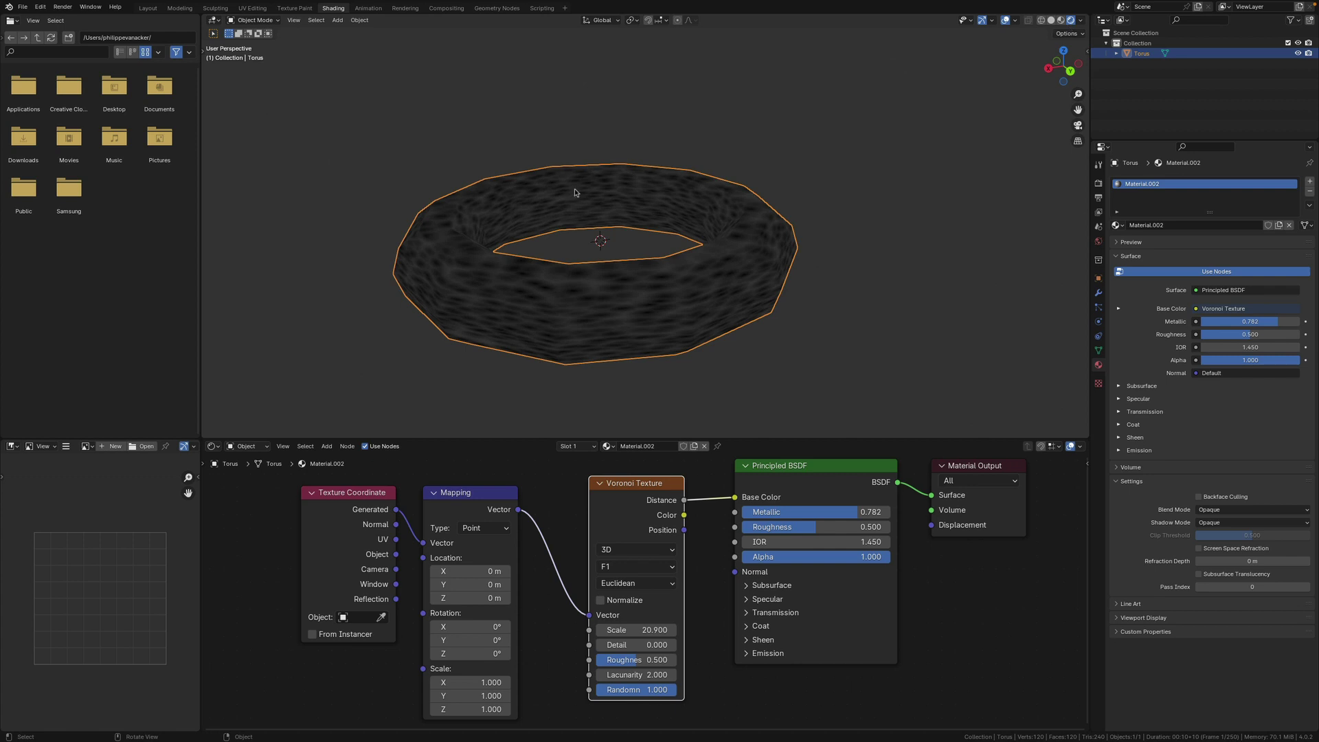
left_click(1061, 20)
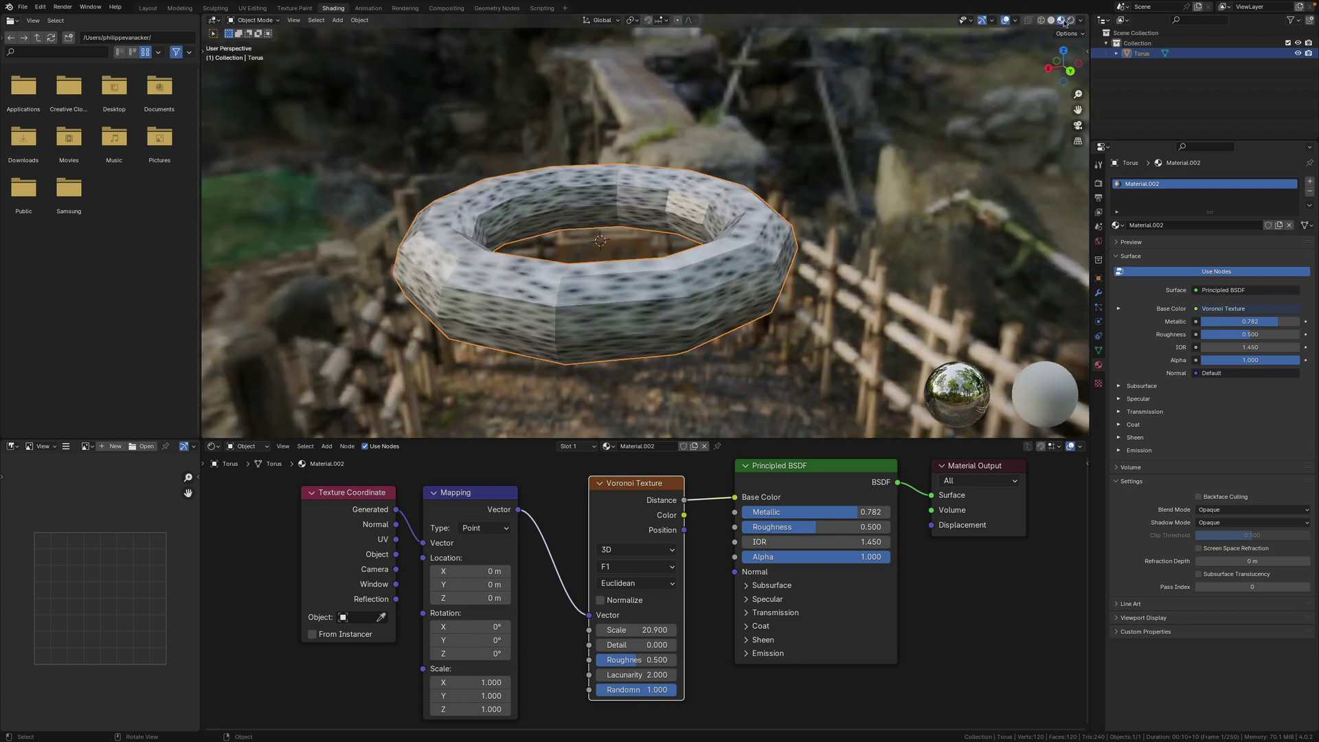
middle_click_drag(668, 290, 654, 297)
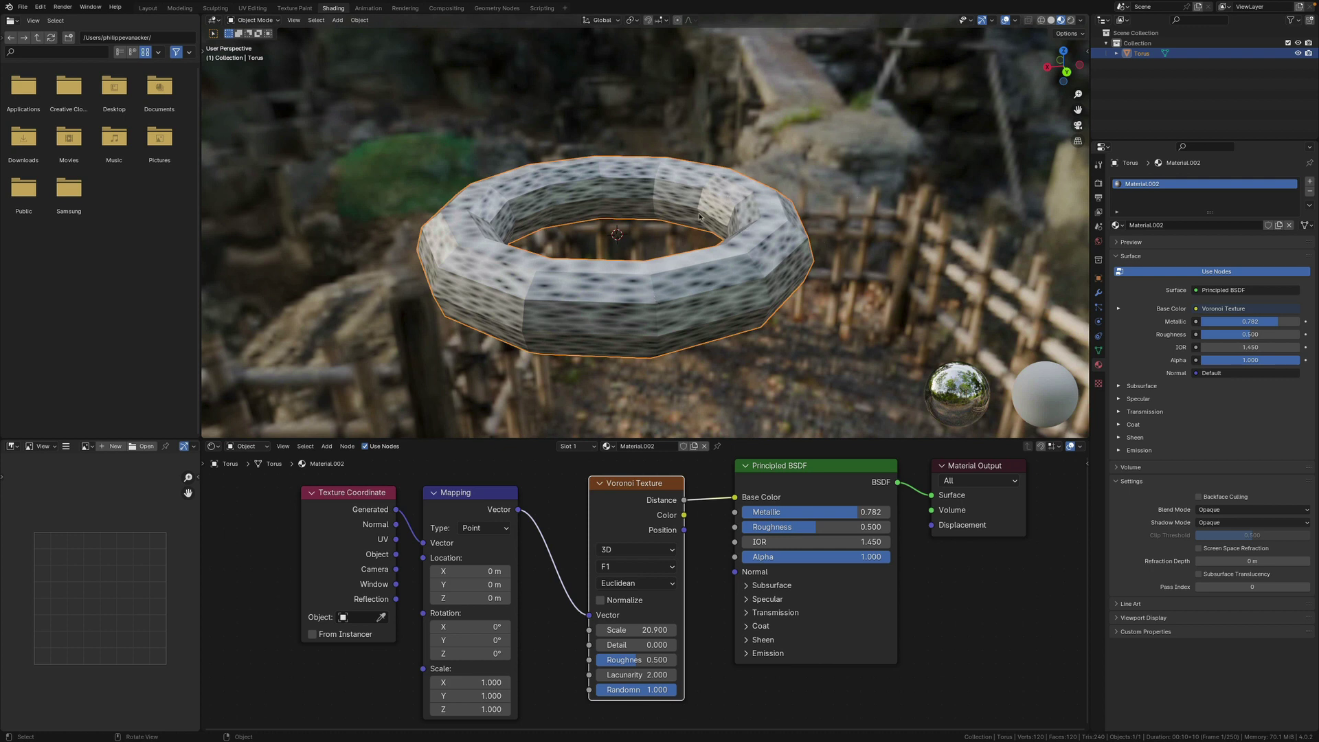
- Try Scene World lighting in the viewport shading options, compare it with Rendered shading, and turn Scene World off again
left_click(1079, 22)
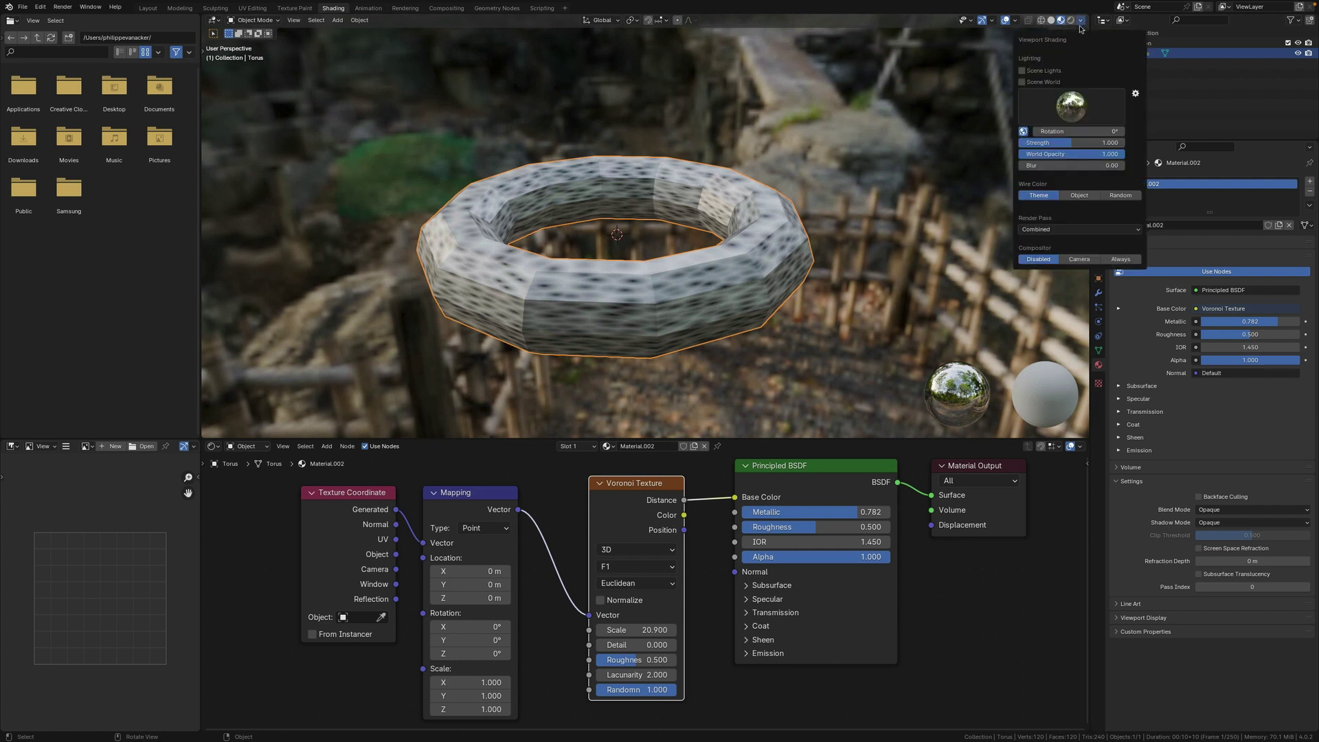
left_click(1023, 82)
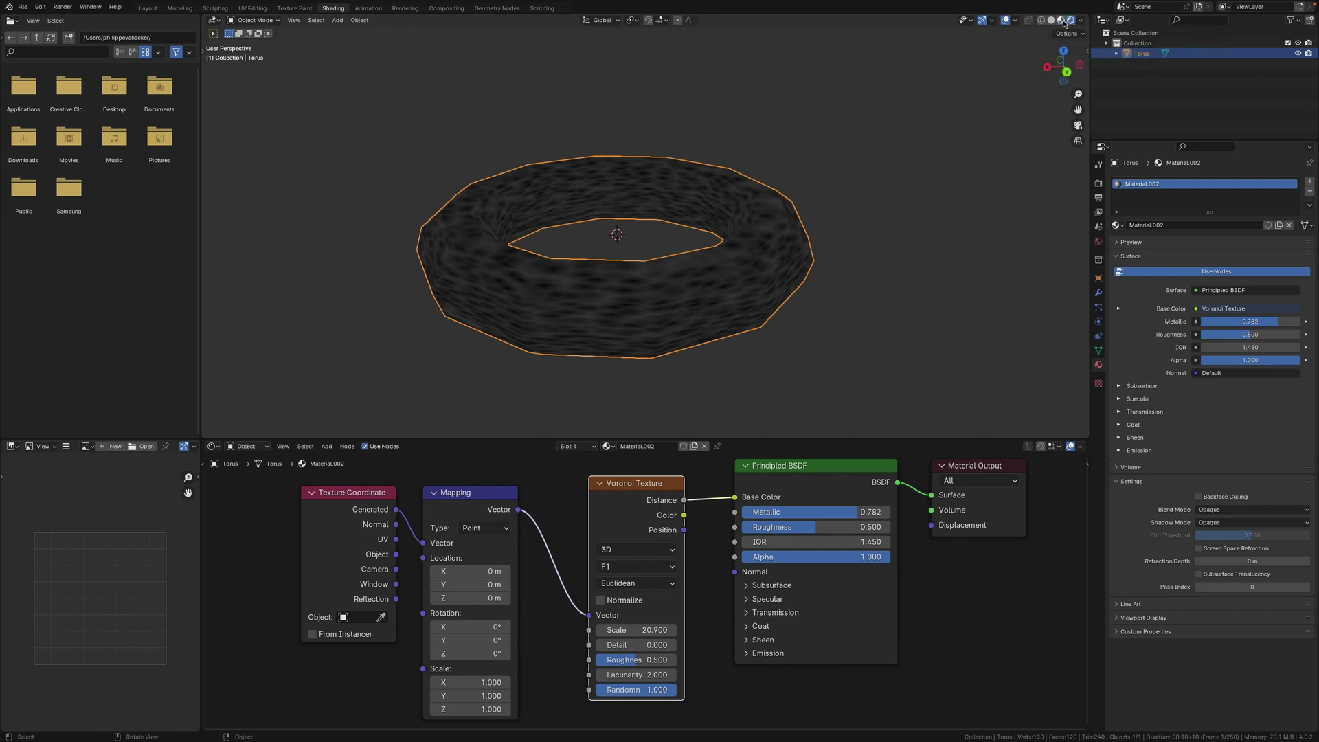
left_click(1063, 23)
left_click(1082, 21)
left_click(1023, 82)
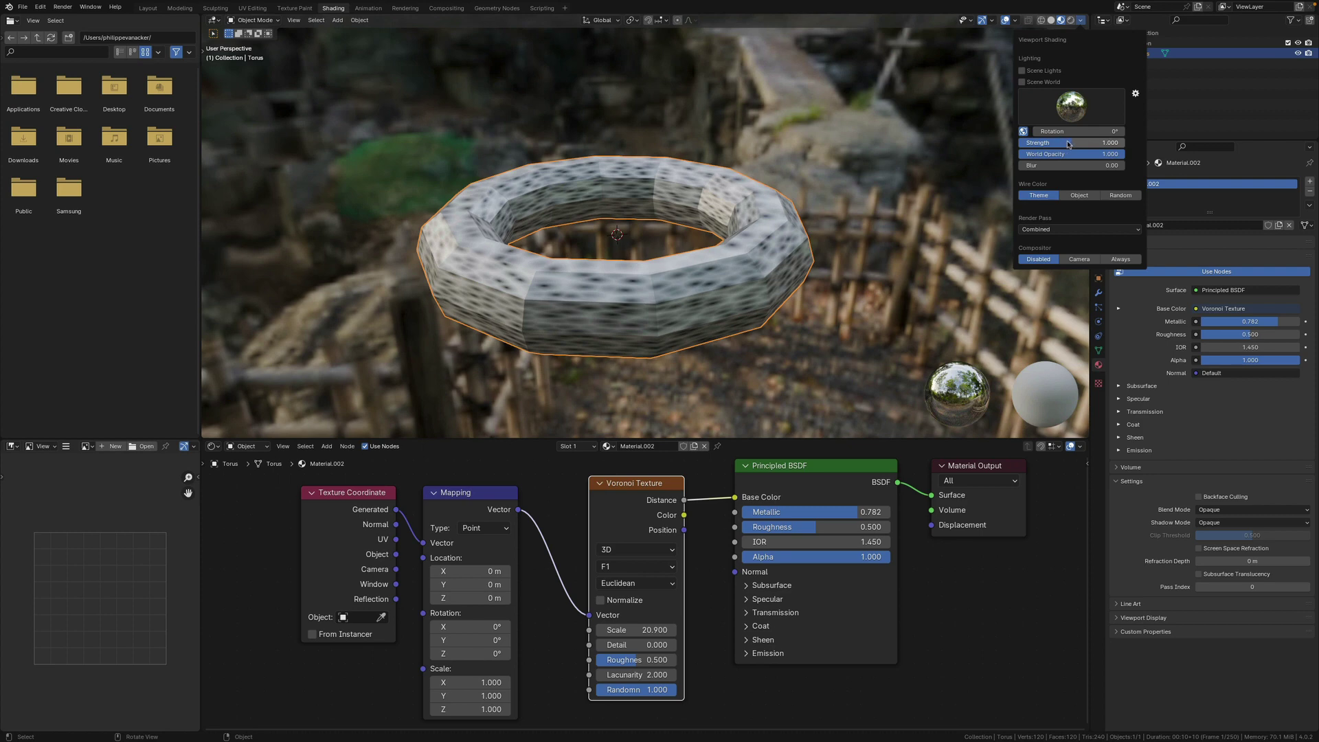
- Set the preview HDRI's Strength to 0.913, unlock it from world space lighting, and adjust its rotation around the torus
mouse_move(1069, 144)
left_mouse_down()
mouse_move(1116, 145)
mouse_move(1018, 144)
mouse_move(1066, 144)
left_mouse_up()
left_click(1024, 133)
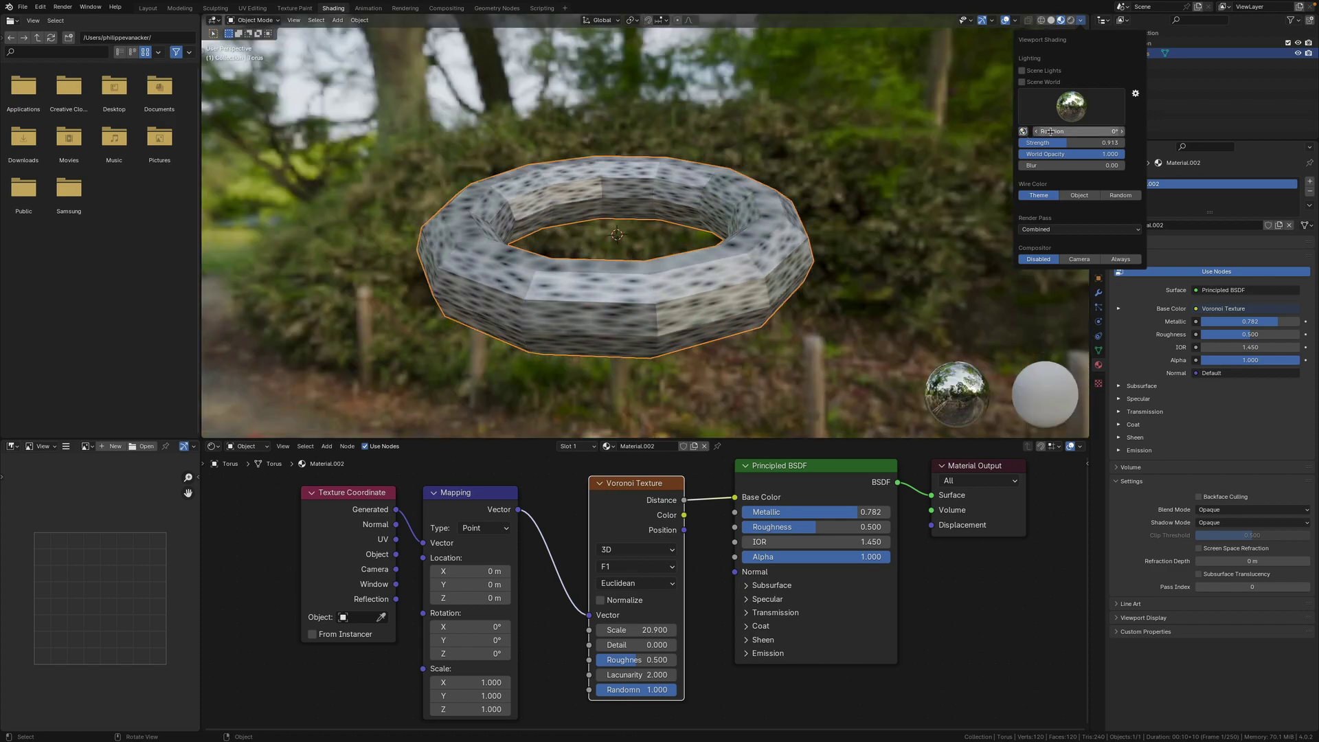
mouse_move(1048, 131)
left_mouse_down()
mouse_move(1094, 131)
mouse_move(1037, 131)
mouse_move(1057, 131)
left_mouse_up()
mouse_move(686, 257)
middle_mouse_down()
mouse_move(671, 227)
mouse_move(681, 252)
mouse_move(605, 228)
middle_mouse_up()
scroll(677, 248, "up", 1)
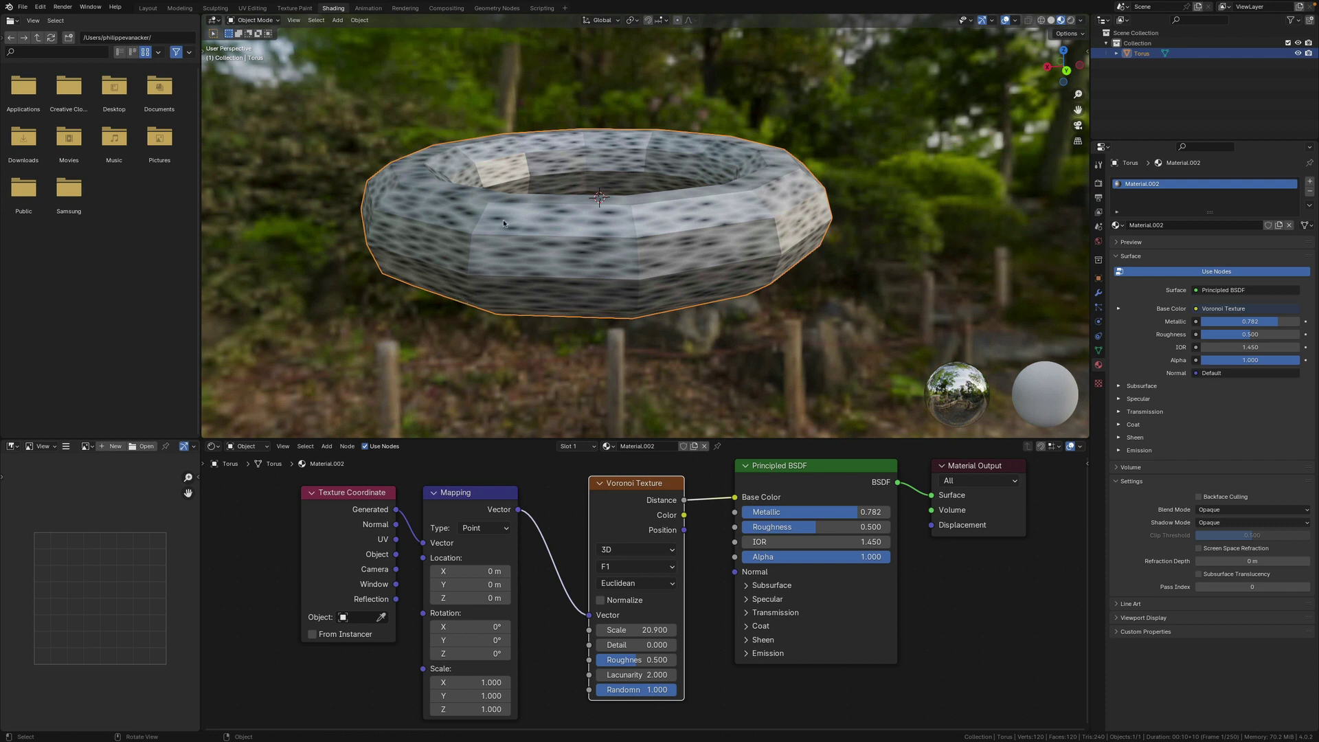
- Move the Texture Coordinate, Mapping and Voronoi Texture nodes aside and insert a Color Ramp between the Voronoi Distance output and Base Color
left_click_drag(275, 499, 559, 532)
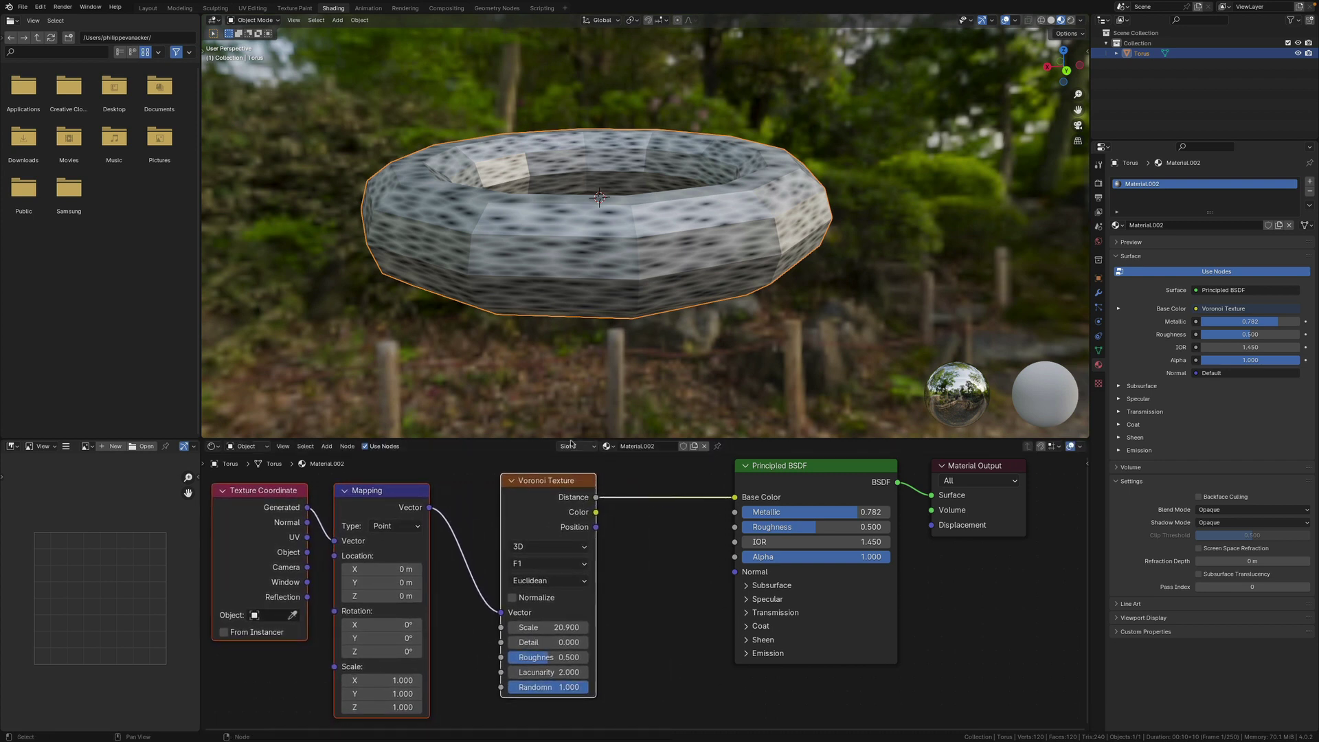
left_click_drag(571, 441, 570, 283)
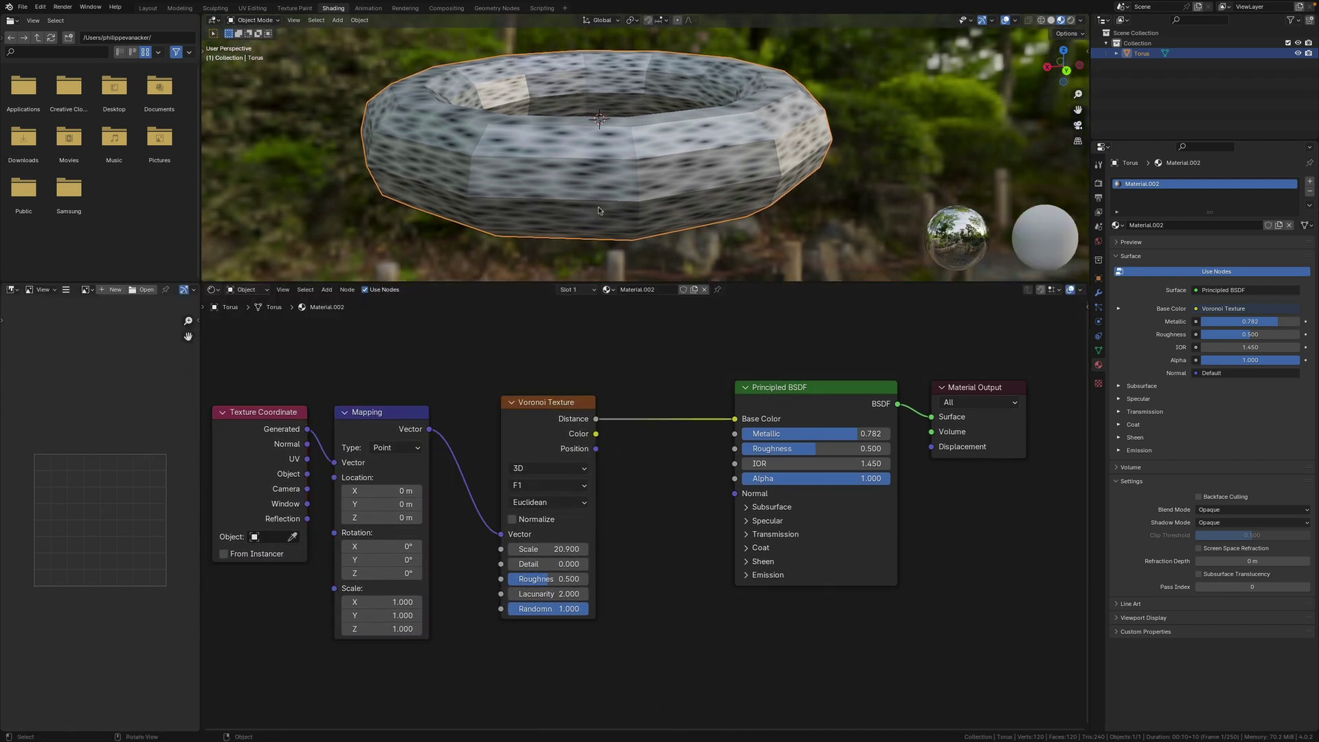
key("shift+a")
left_click(652, 420)
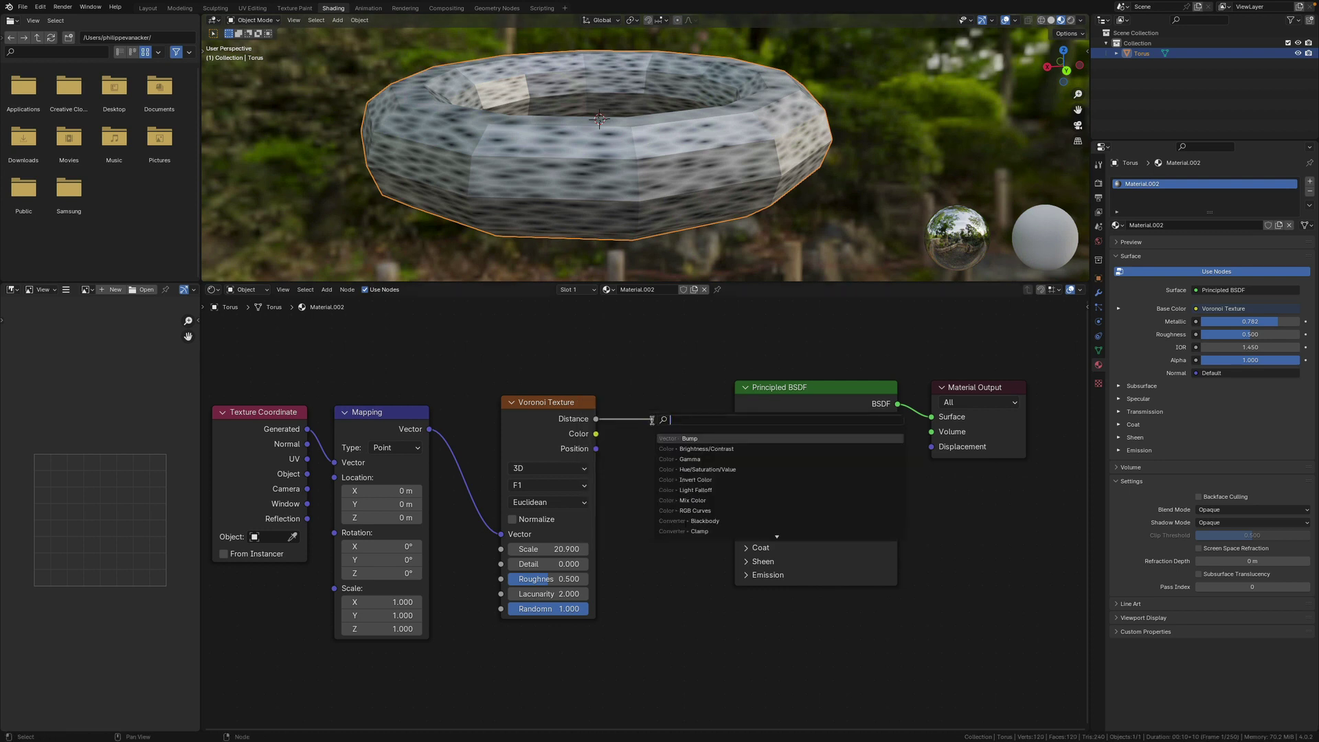
type("col")
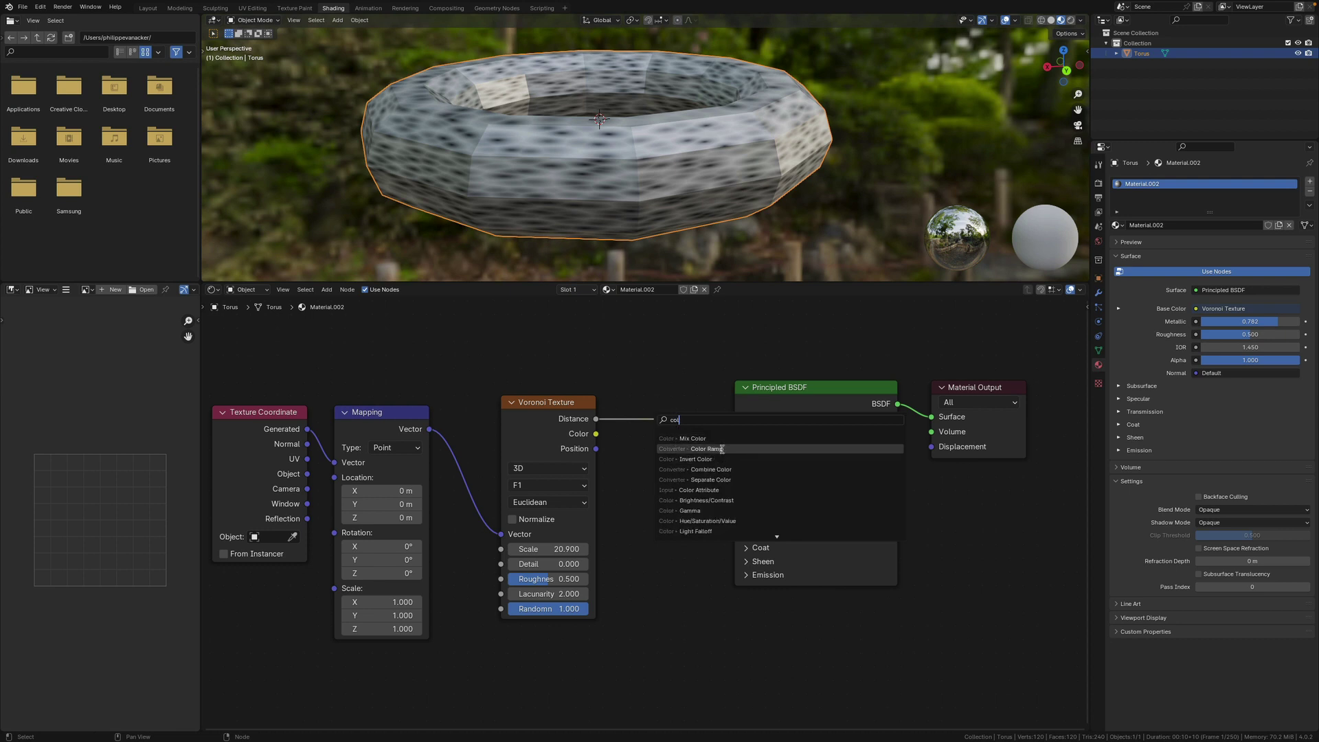
left_click(720, 449)
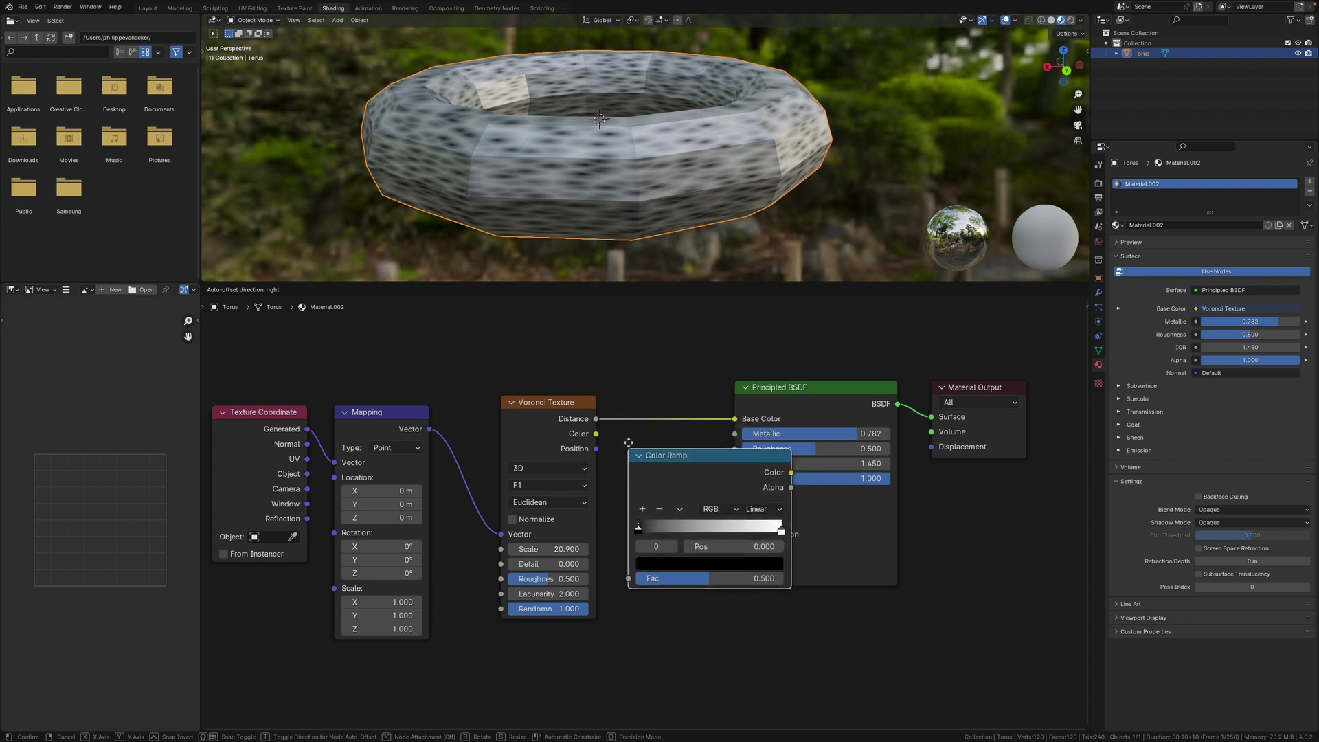
left_click(629, 415)
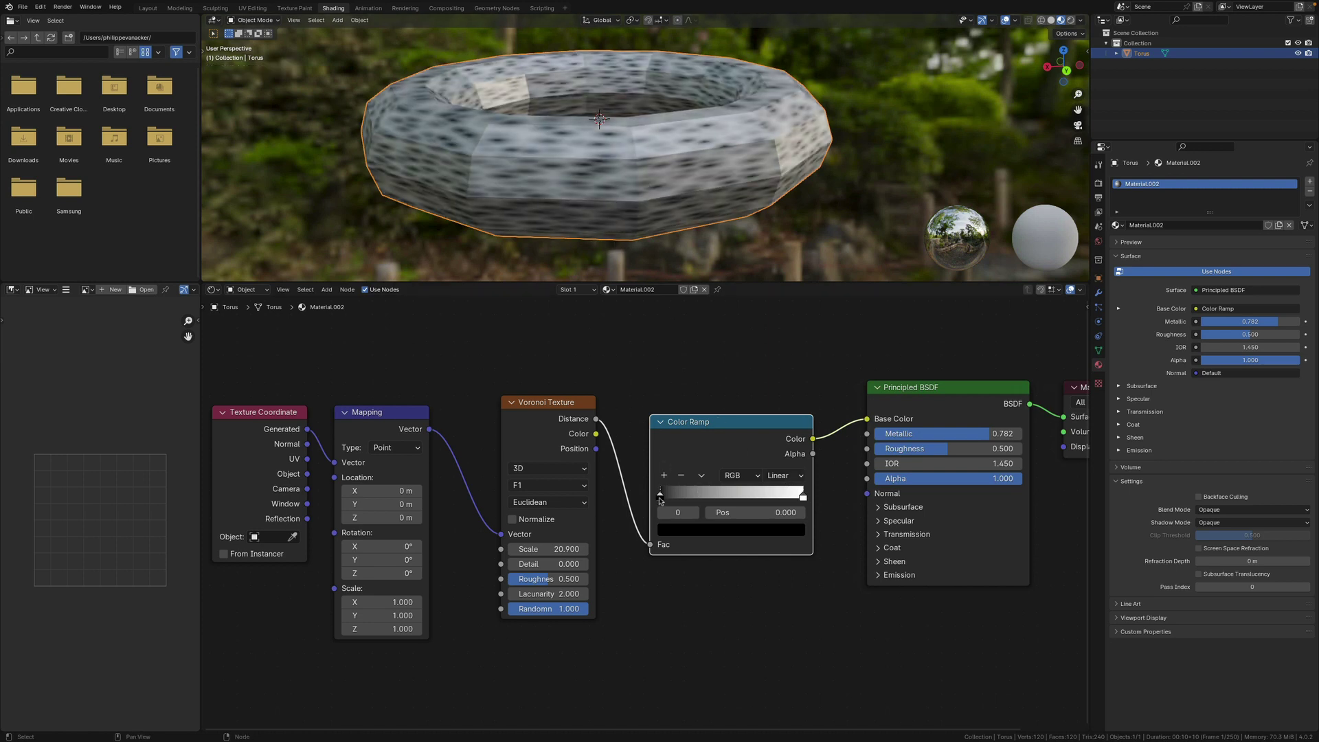
- Recolor the Color Ramp's stops, making the one at position 0.000 dark red and the one at position 1.000 blue
left_click(682, 530)
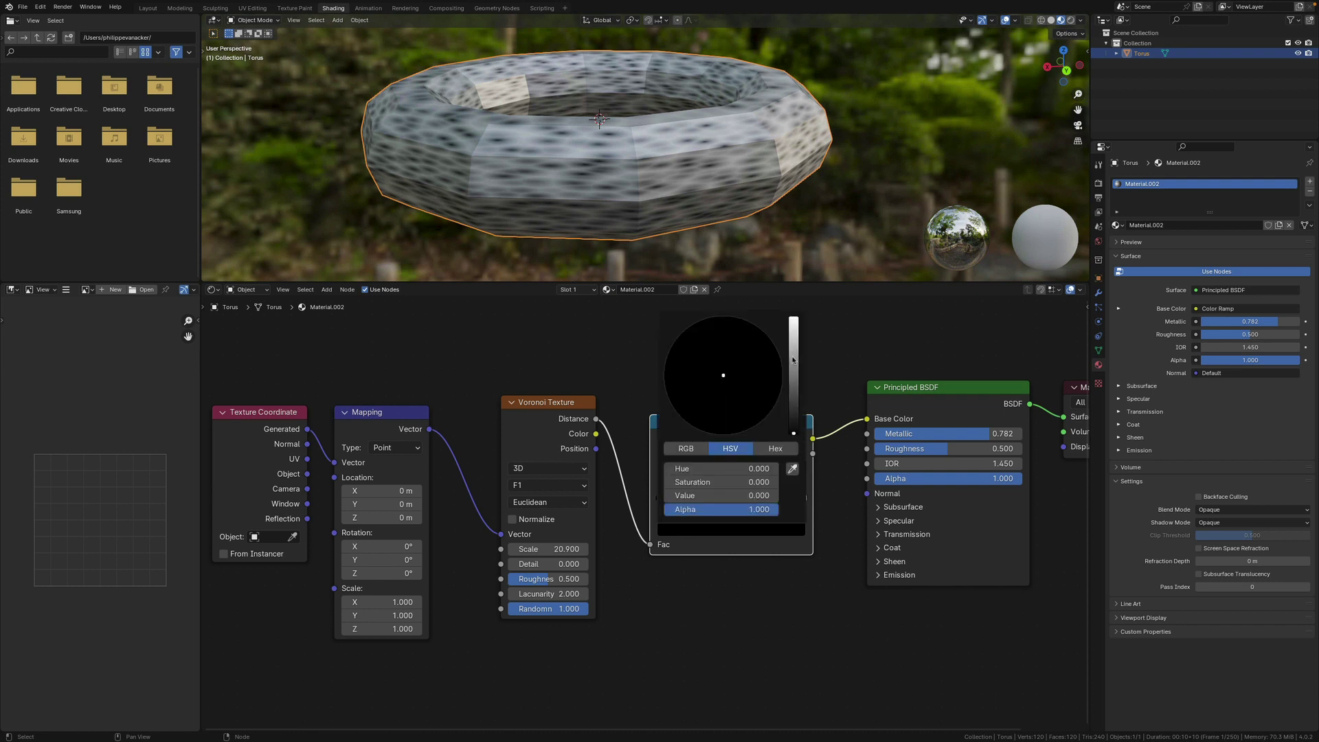
left_click(794, 362)
left_click(735, 389)
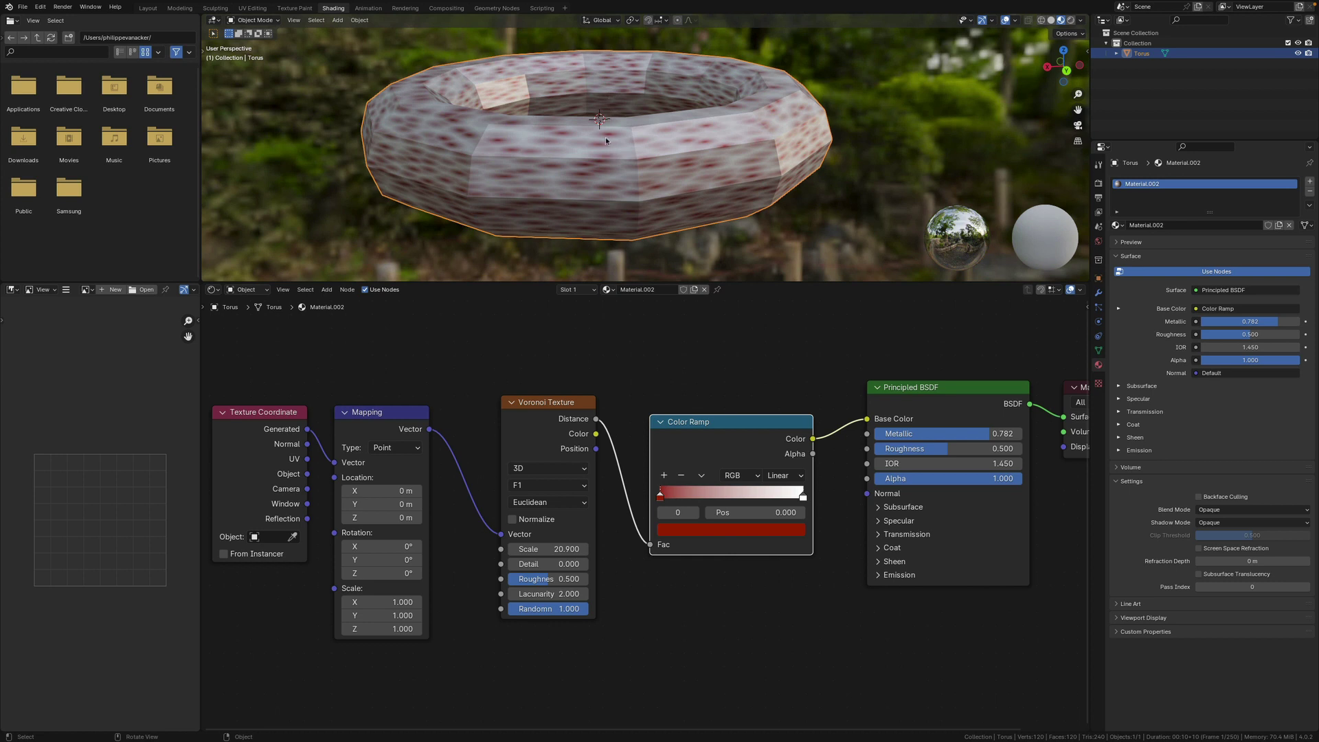
left_click(803, 495)
left_click(710, 530)
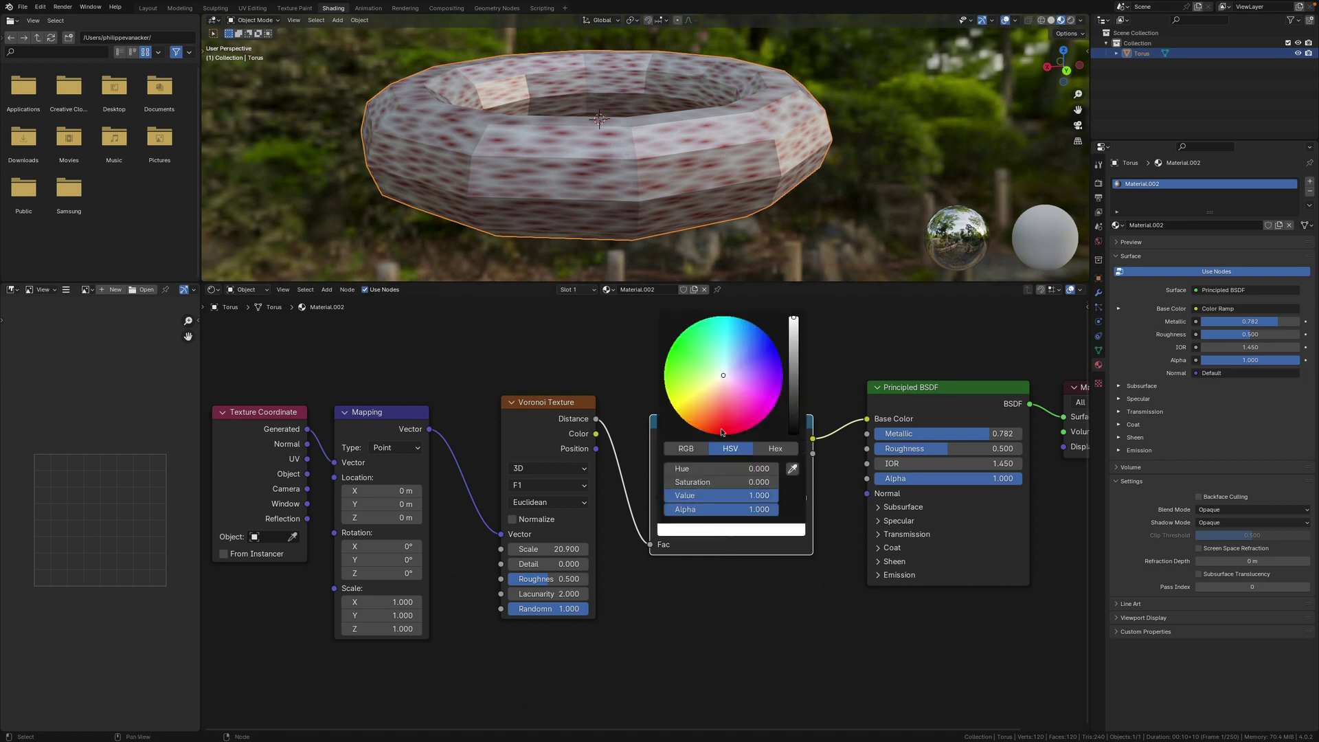
left_click_drag(747, 352, 756, 343)
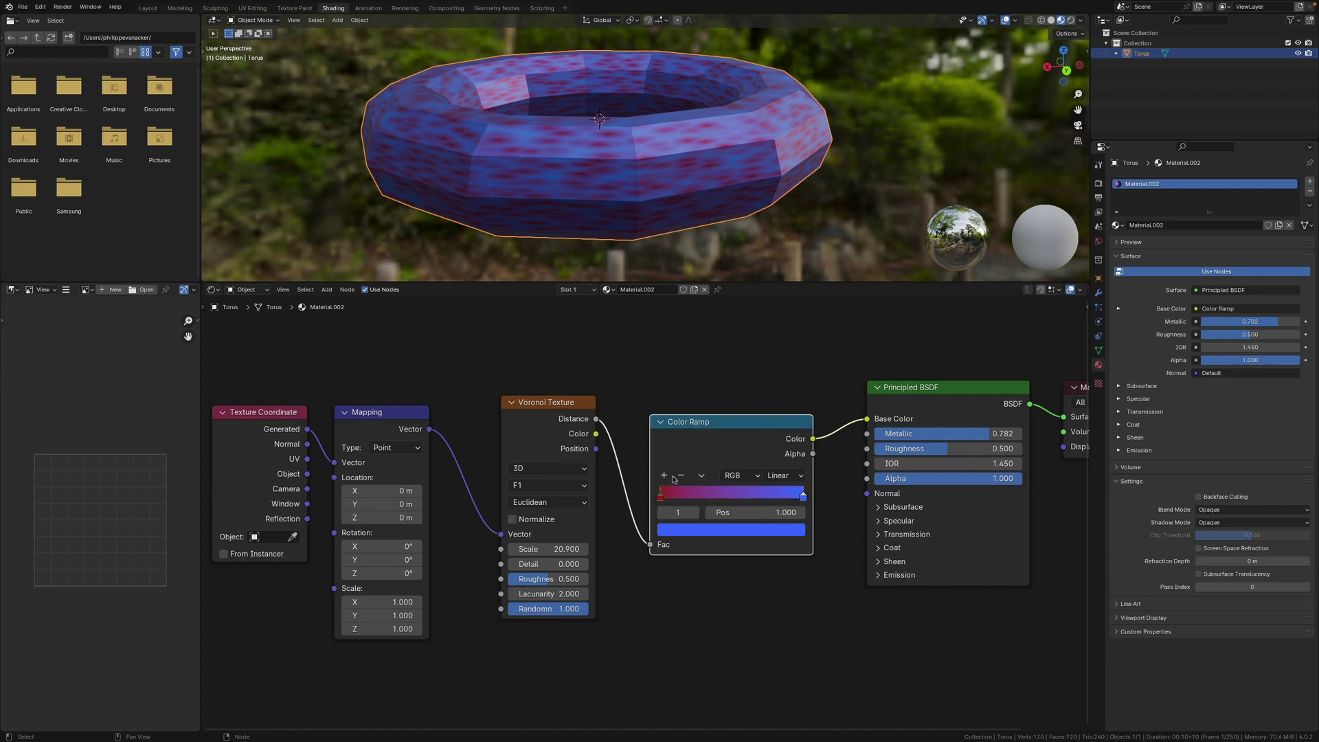
- Set the Principled BSDF's Metallic to 0.714 and its Roughness to 0.682
scroll(695, 478, "up", 3)
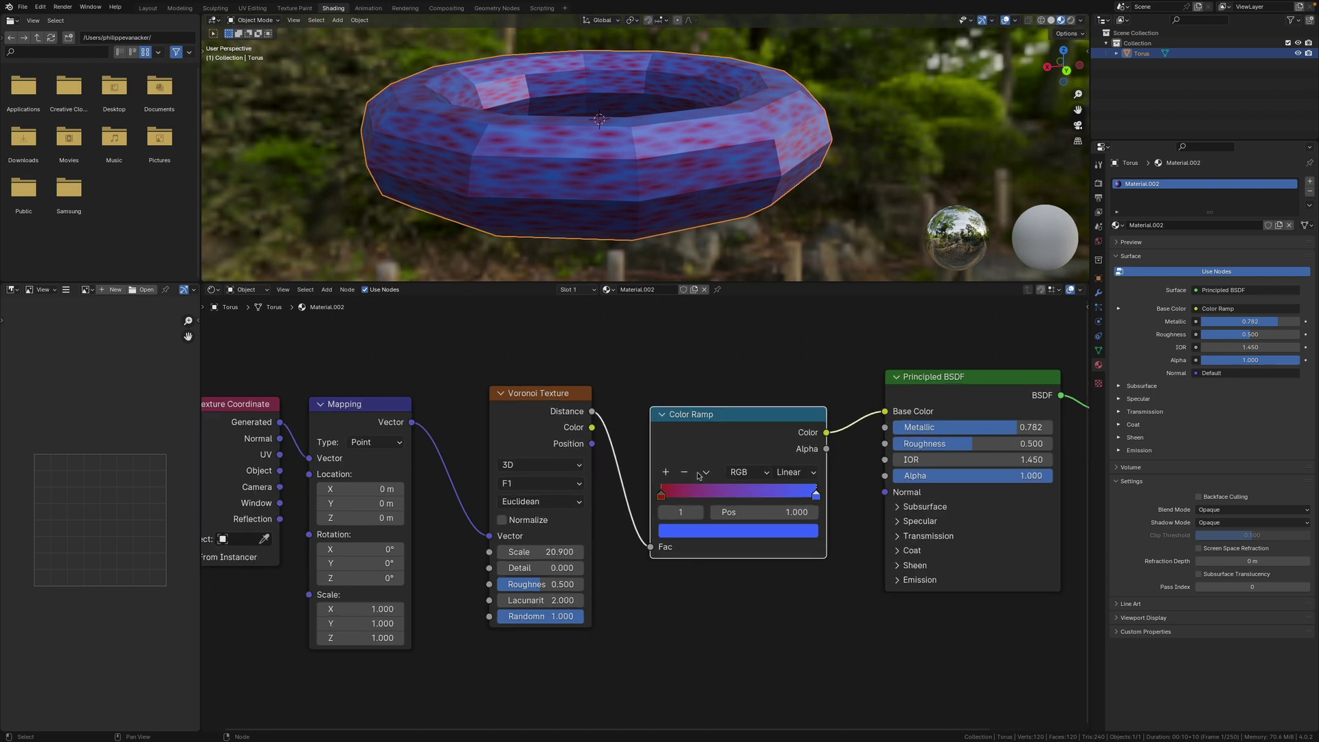
scroll(698, 475, "down", 3)
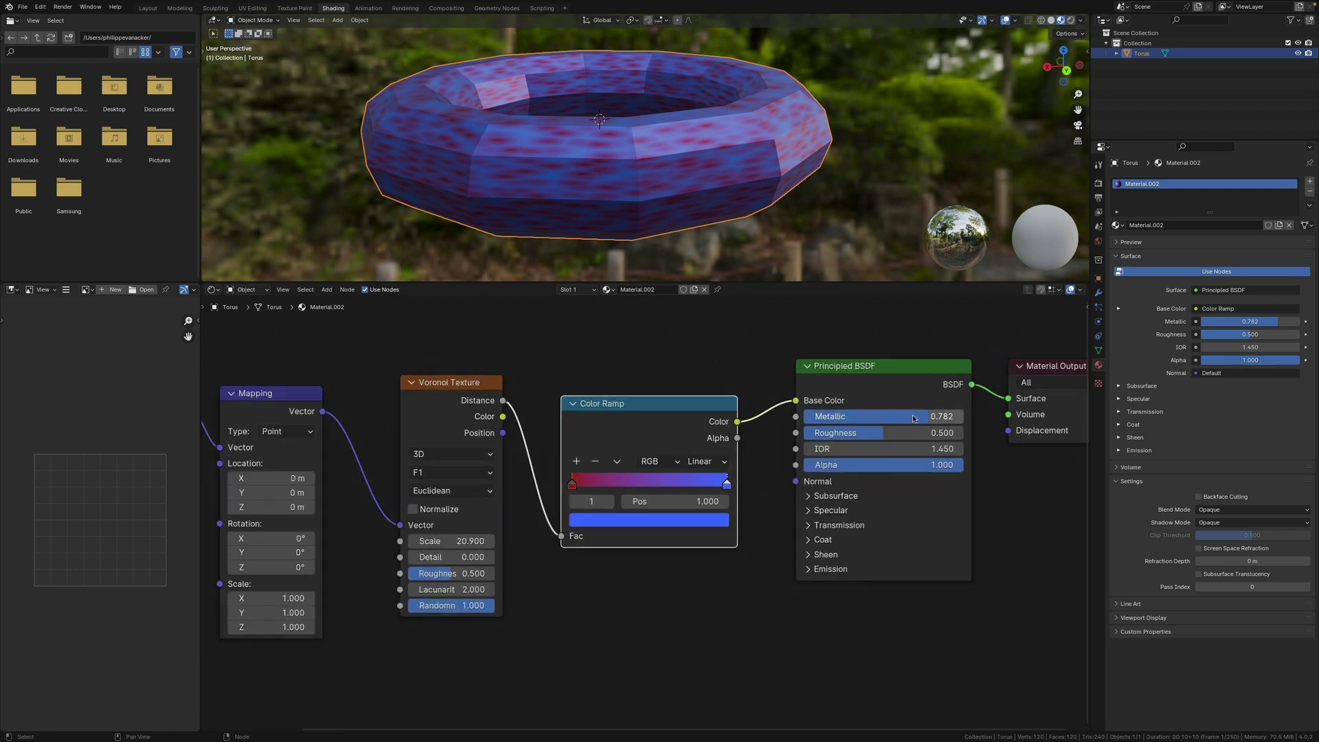
left_click_drag(925, 420, 964, 420)
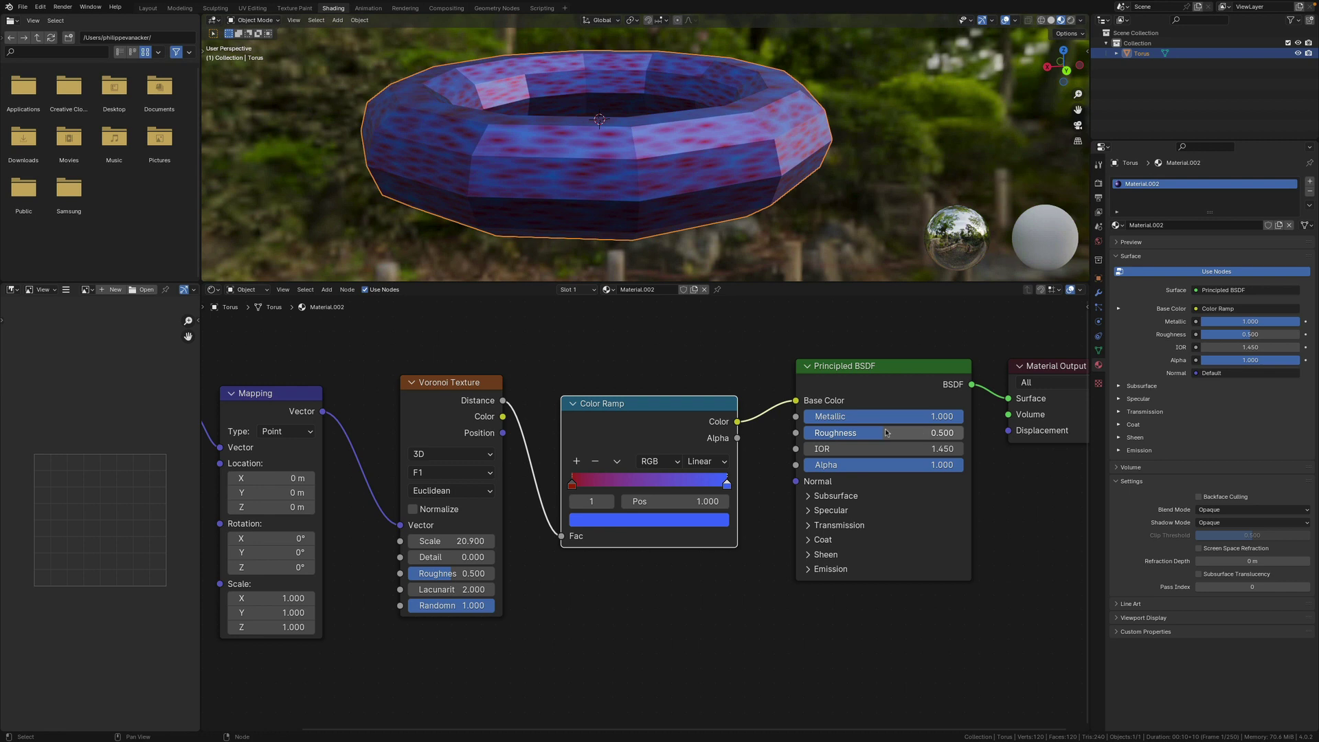
left_click_drag(885, 434, 857, 434)
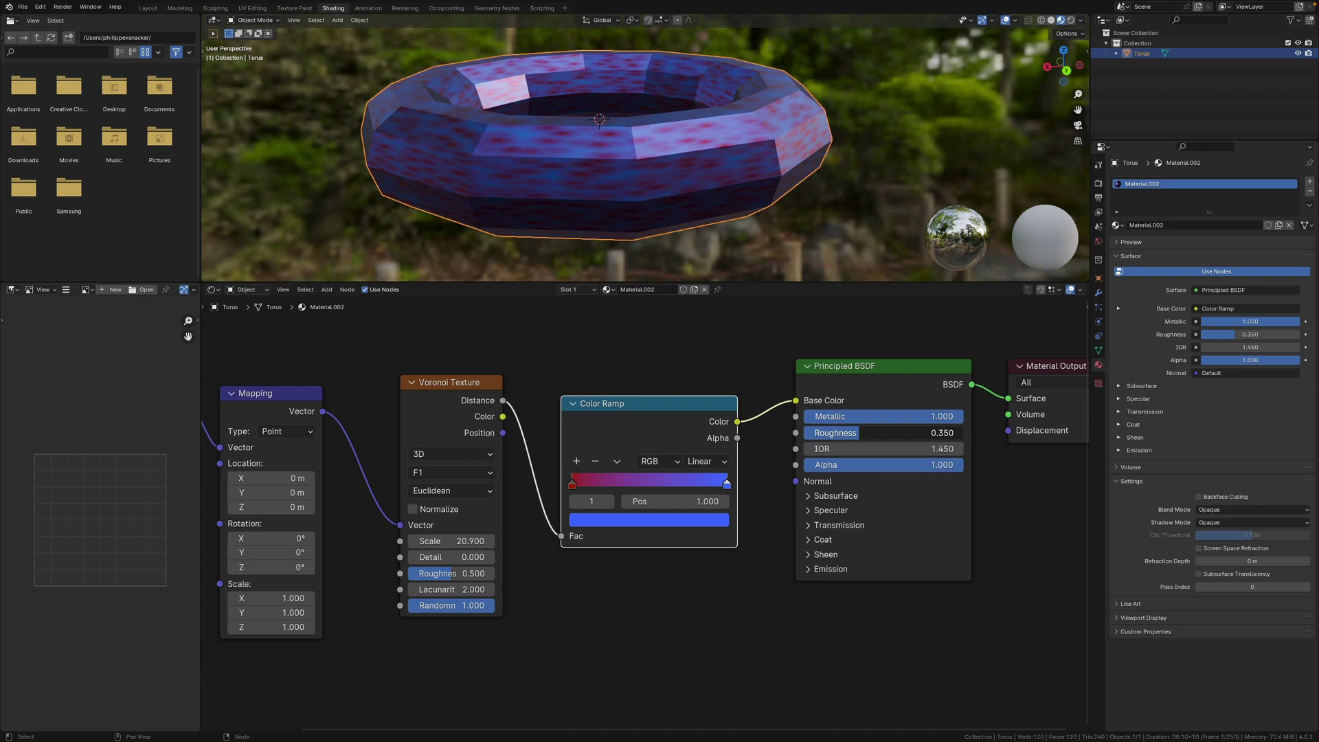
mouse_move(862, 434)
left_mouse_down()
mouse_move(911, 434)
mouse_move(879, 417)
mouse_move(762, 417)
mouse_move(923, 418)
mouse_move(879, 417)
left_mouse_up()
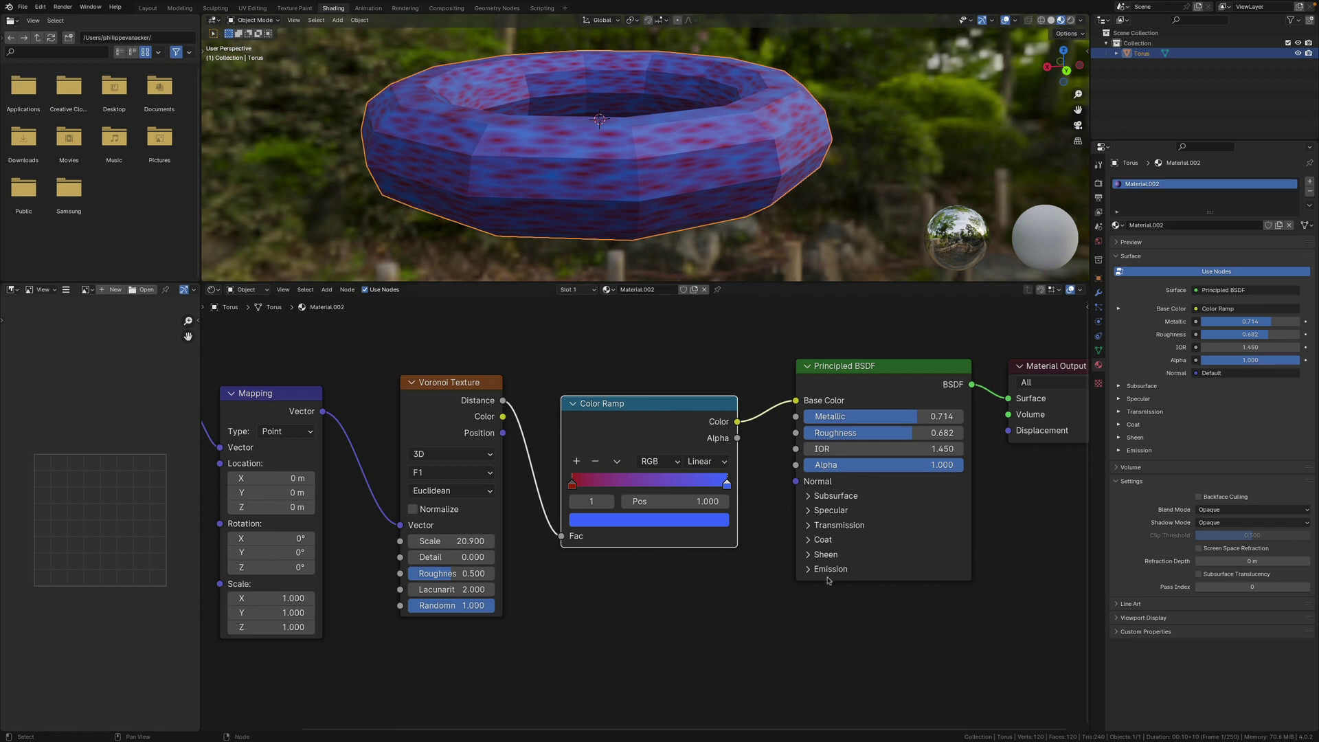
- Look through the Subsurface and Specular sections of the Principled BSDF and collapse them again
left_click(809, 496)
left_click(809, 498)
left_click(809, 511)
left_click(809, 512)
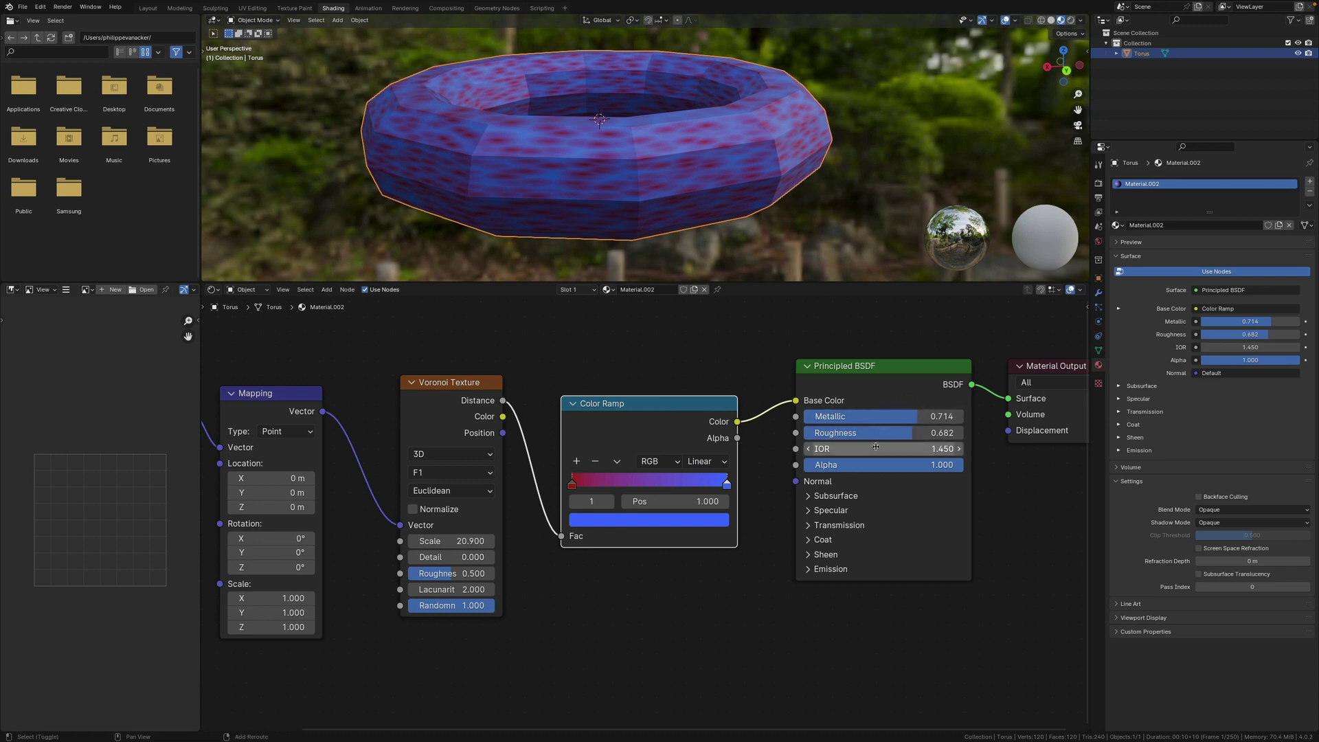
- Cut the link between the Principled BSDF and Material Output nodes, and reconnect BSDF to Surface
middle_click_drag(880, 446, 770, 447)
left_click(943, 372)
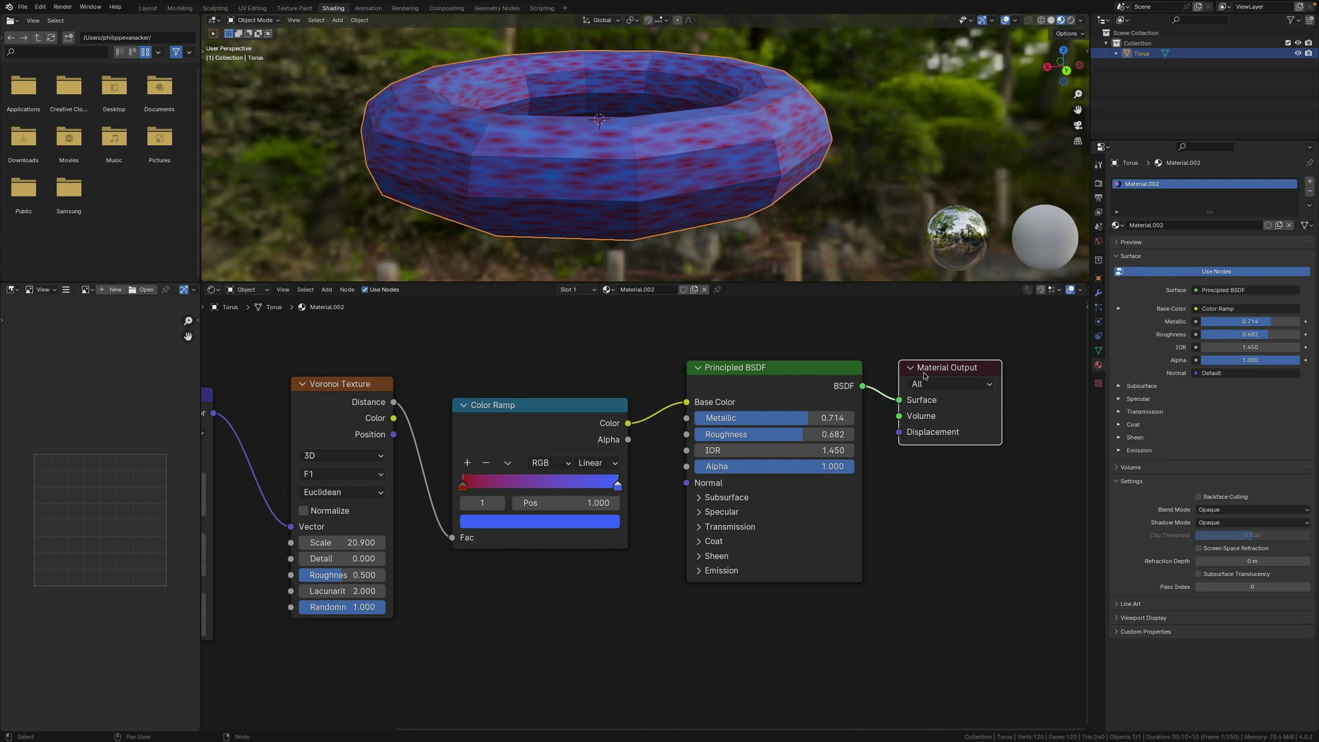
right_click_drag(887, 377, 878, 439, "ctrl")
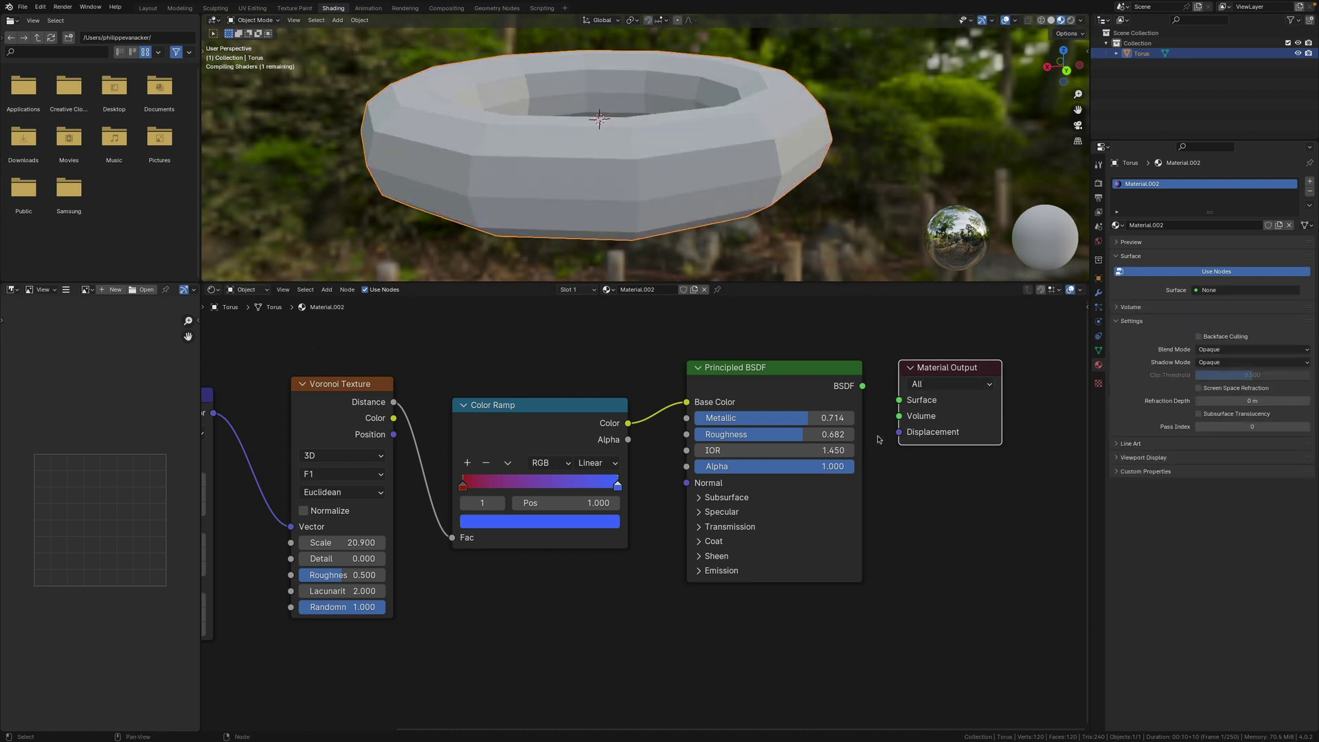
left_click_drag(863, 386, 899, 400)
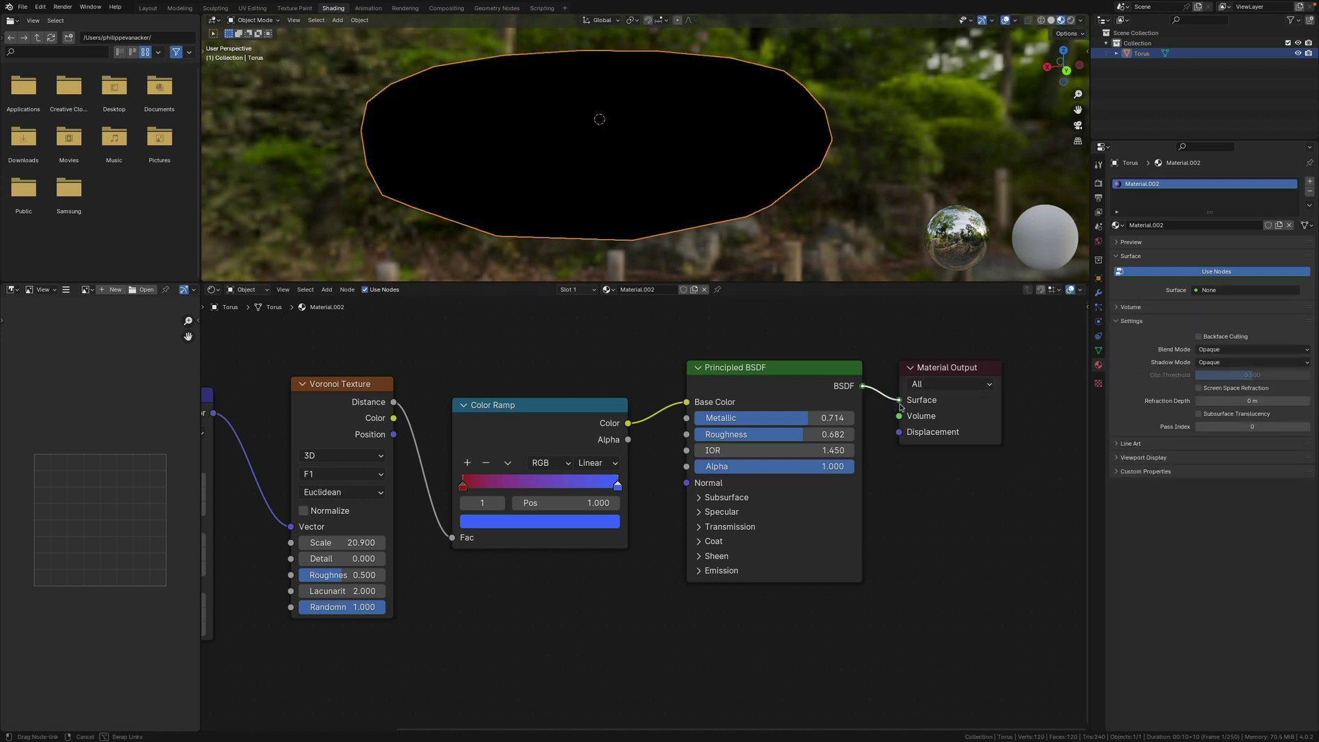
- Select the four nodes feeding Base Color, and reselect only the Texture Coordinate, Mapping and Voronoi Texture nodes
scroll(646, 481, "down", 5)
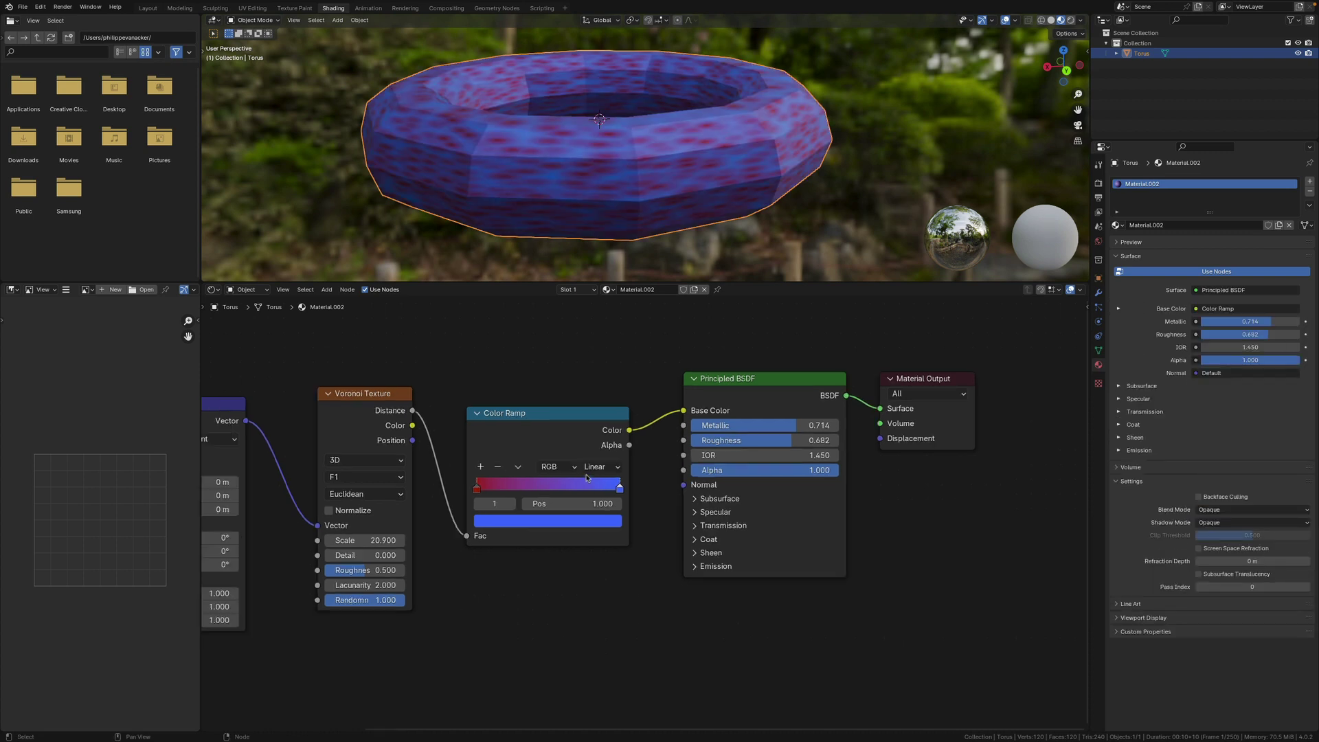
middle_click_drag(505, 543, 610, 514, "shift")
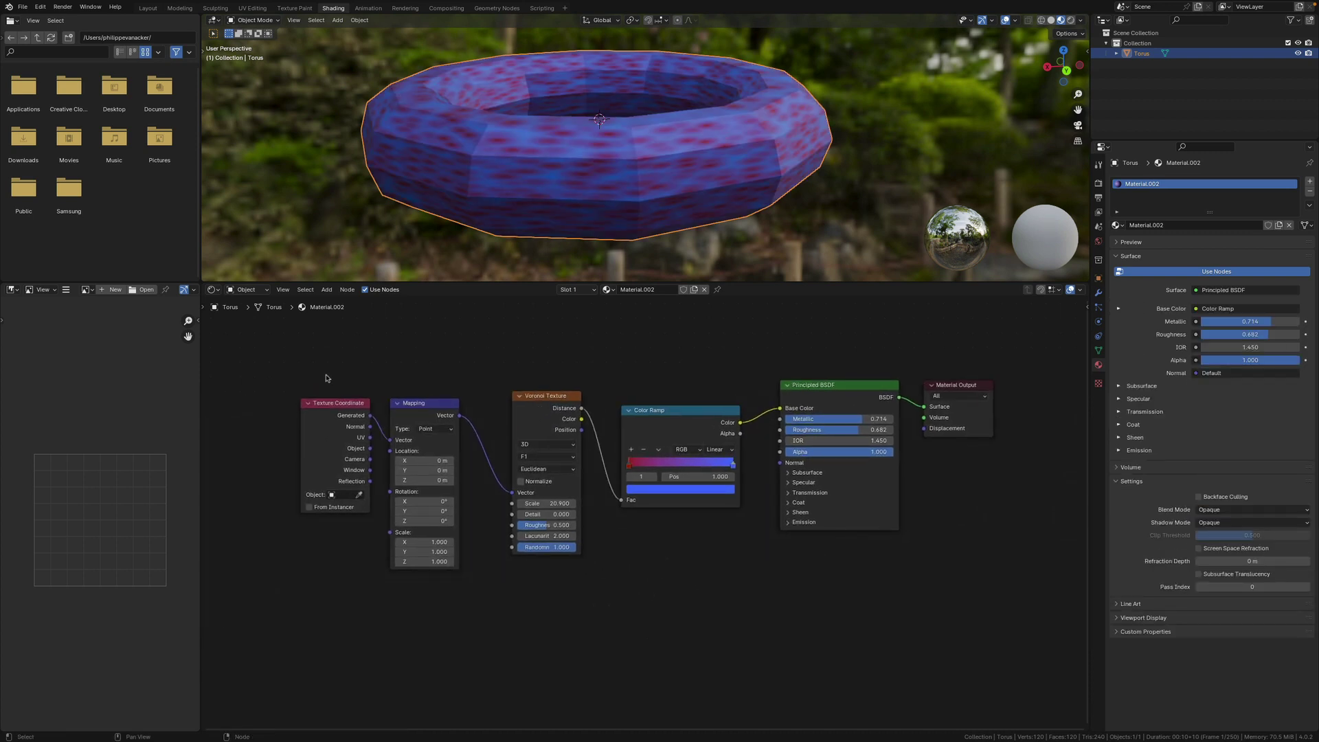
left_click_drag(290, 372, 752, 553)
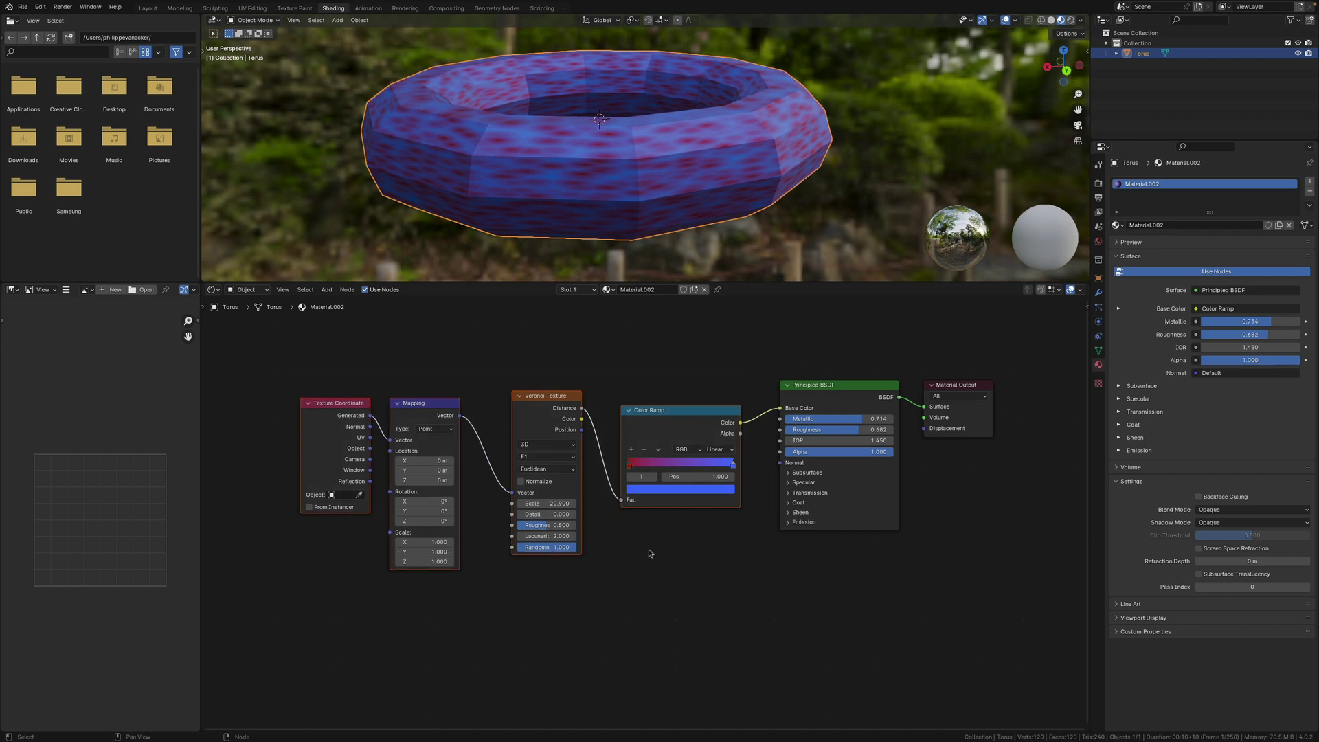
scroll(498, 434, "up", 2)
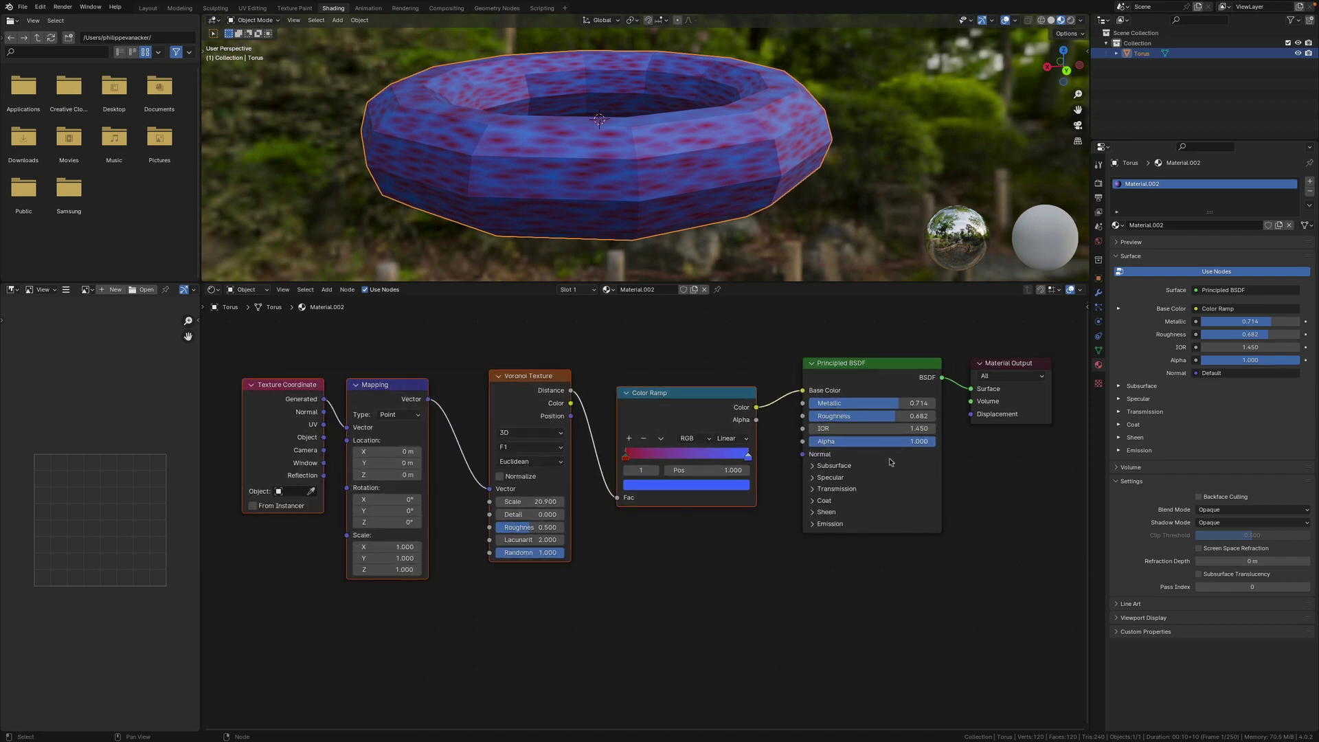
left_click(674, 582)
left_click_drag(251, 321, 576, 540)
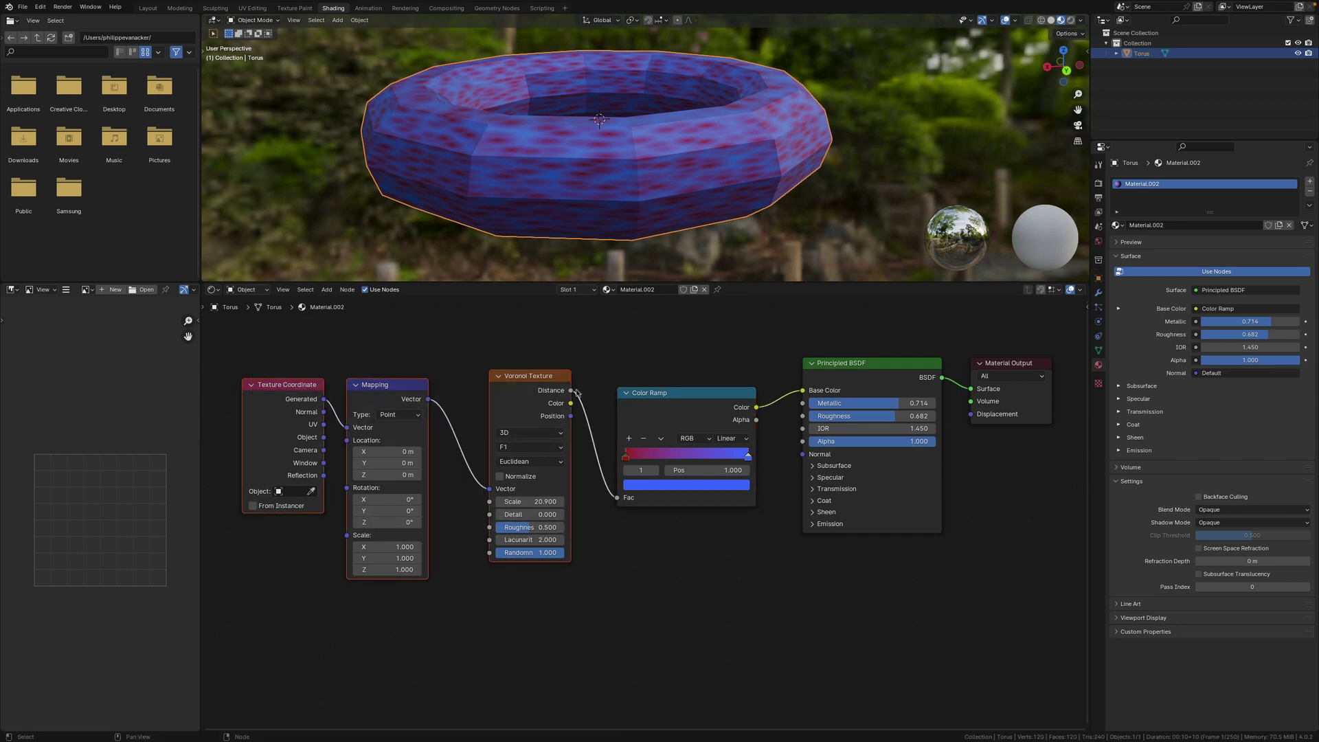
- Try adding a reroute point on the link between Voronoi Distance and Color Ramp Fac, and undo it
right_click_drag(606, 411, 591, 471, "shift")
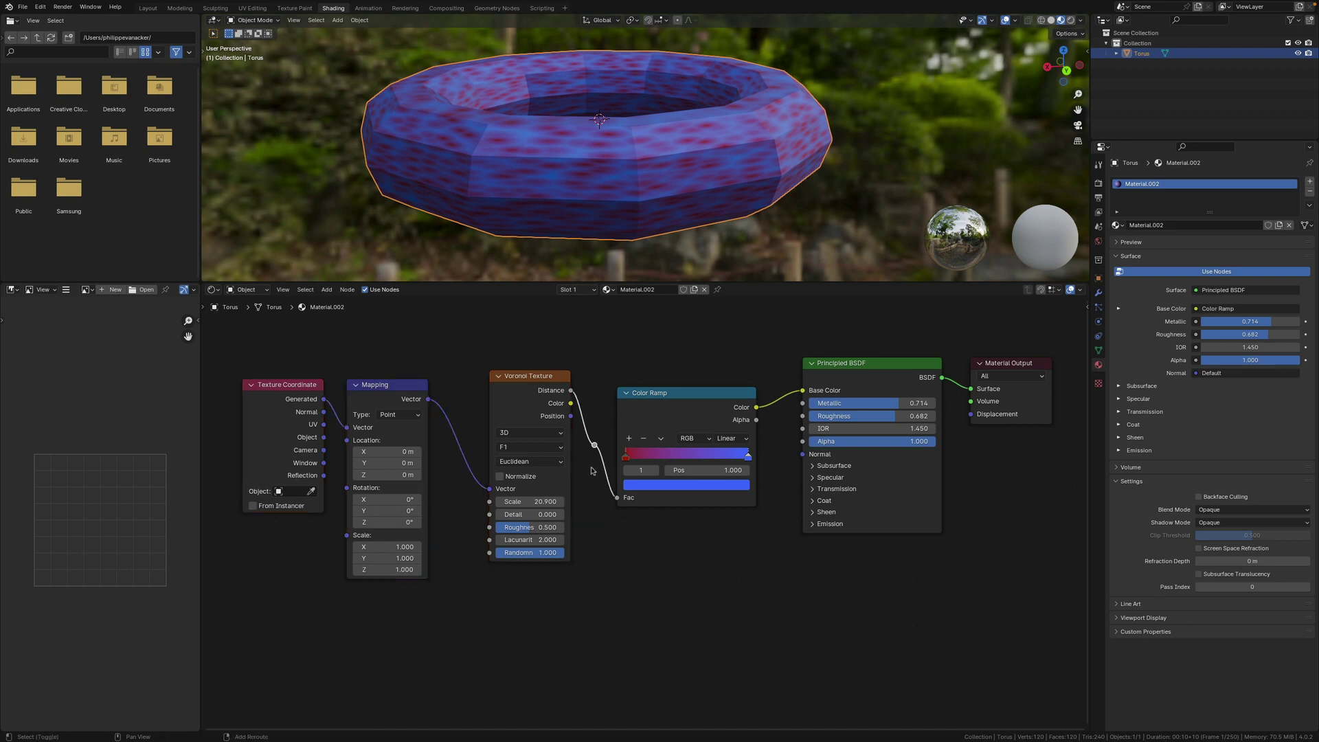
key("ctrl+z")
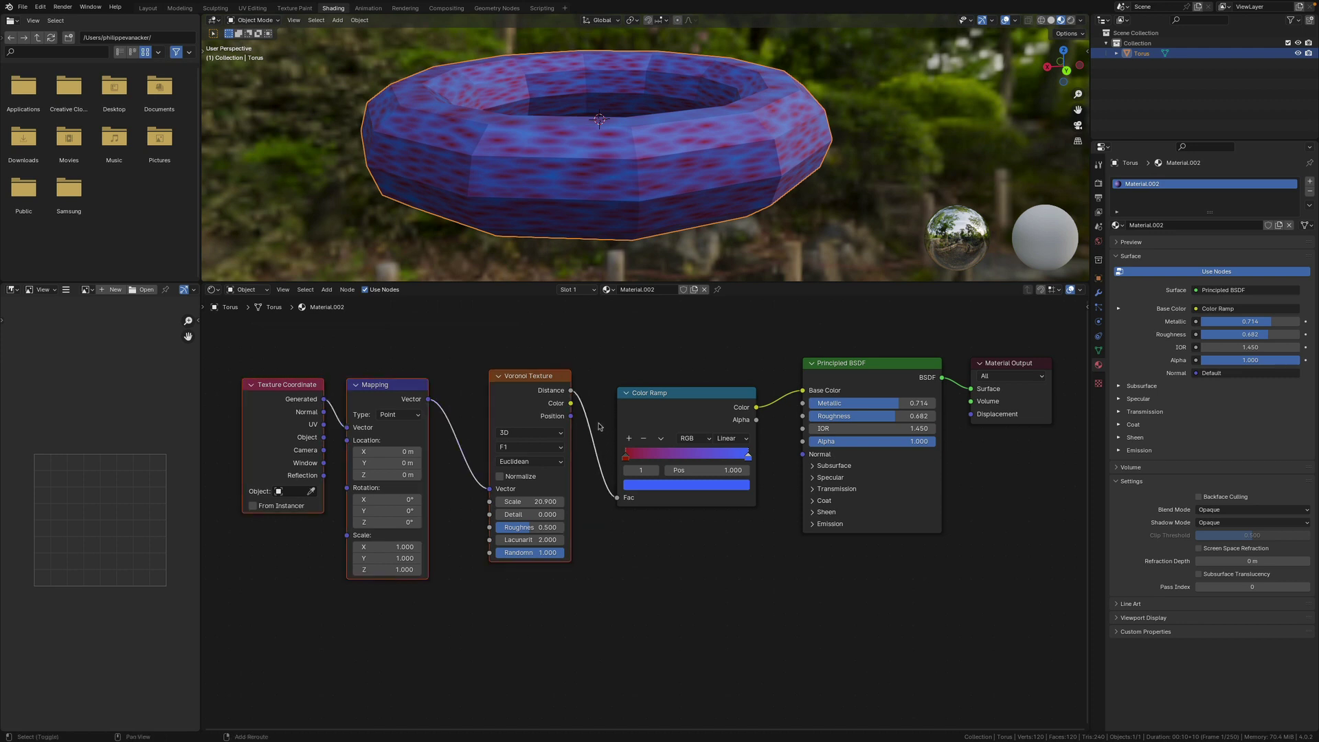
right_click_drag(598, 428, 589, 490, "shift")
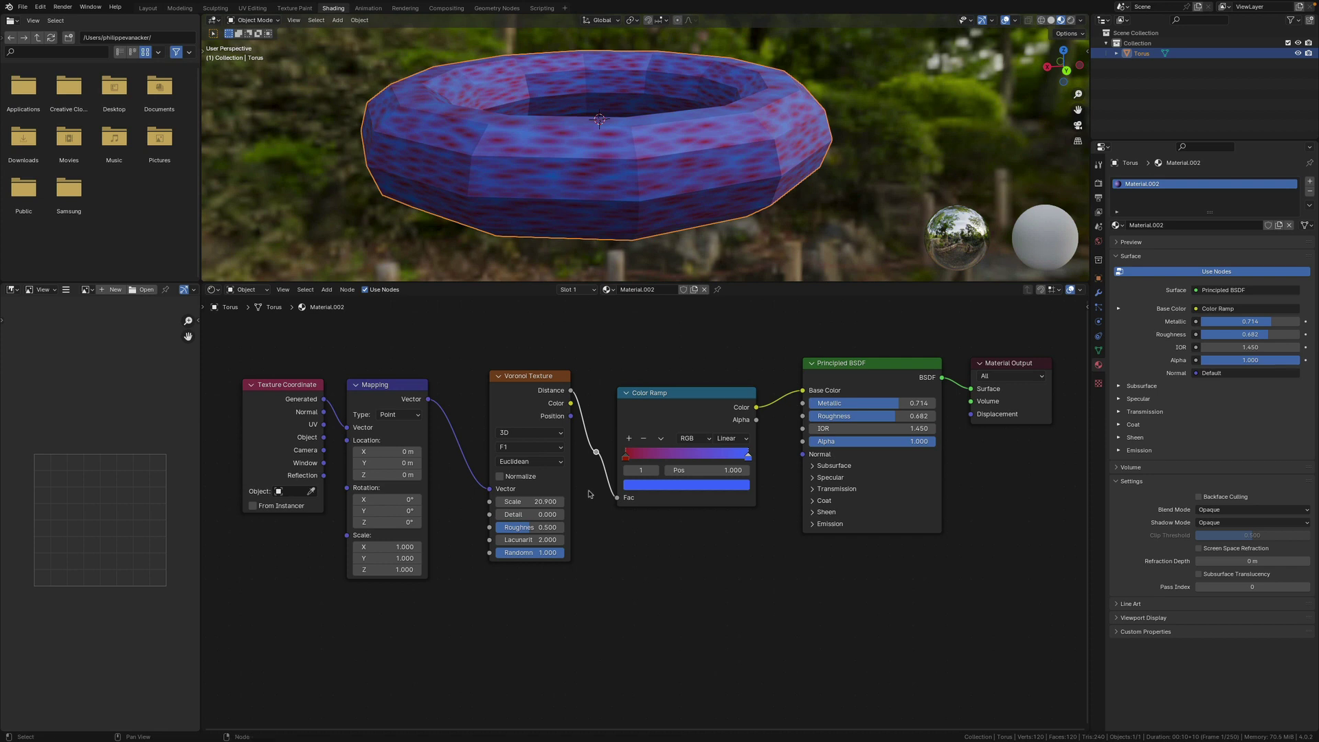
key("ctrl+z")
- Cut the link from the Voronoi Texture to the Color Ramp, and reconnect Distance to Fac
right_click_drag(600, 438, 590, 487, "ctrl")
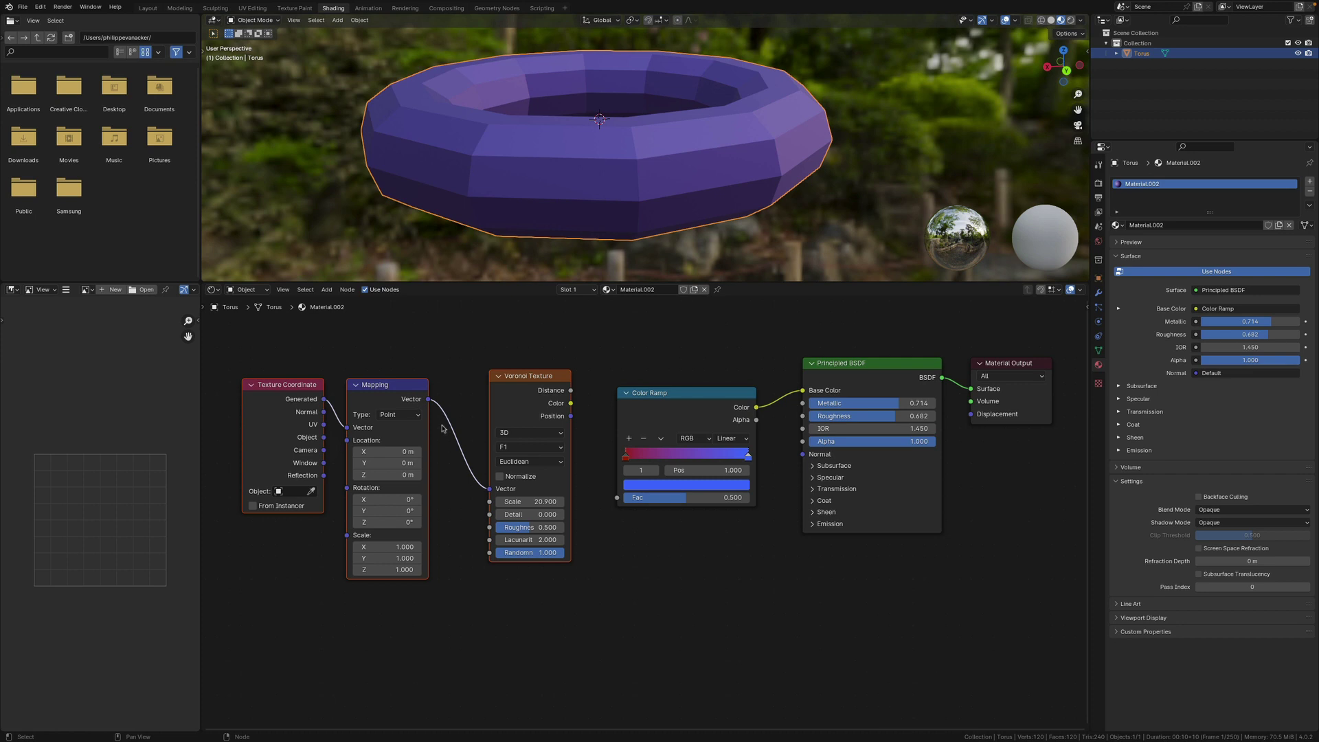
left_click_drag(571, 390, 617, 497)
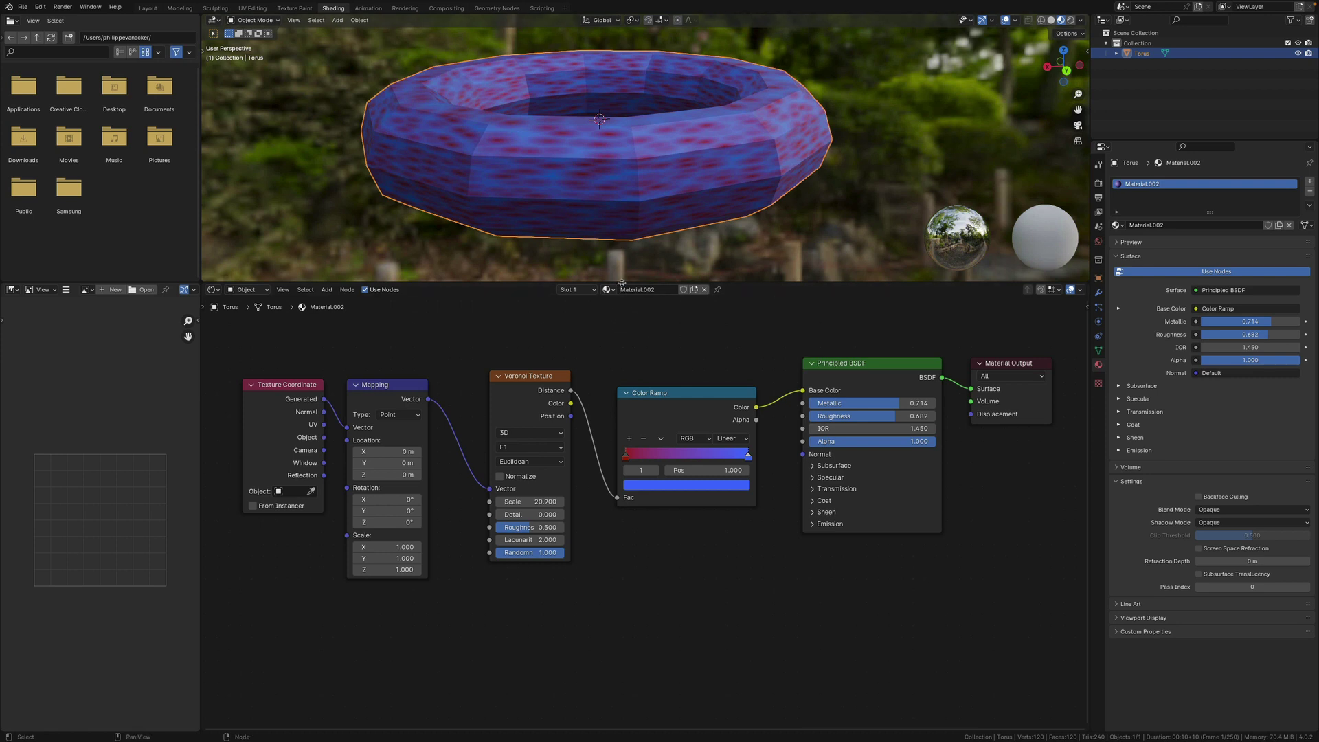
- Enlarge the 3D viewport above the node editor and view the textured torus from a slightly higher angle
left_click_drag(623, 283, 623, 407)
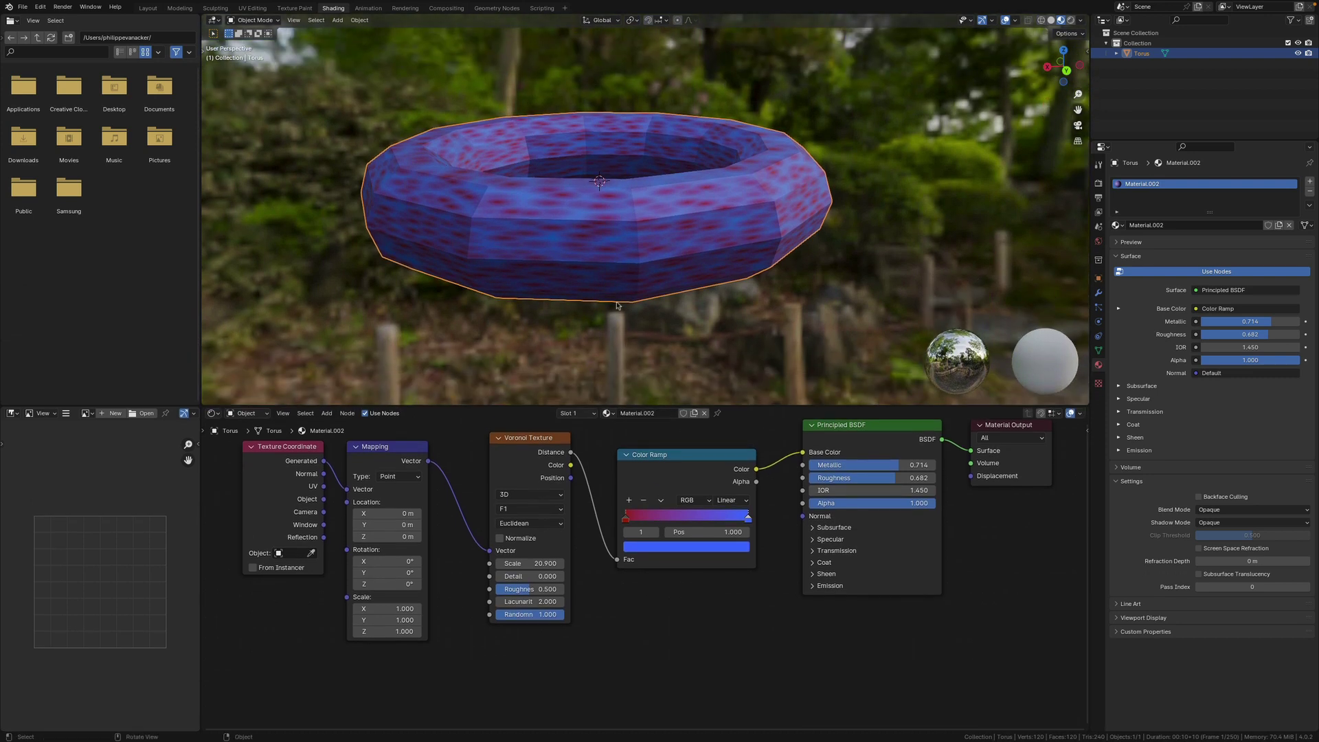
middle_click_drag(618, 292, 682, 267)
scroll(691, 282, "up", 1)
scroll(690, 281, "down", 1)
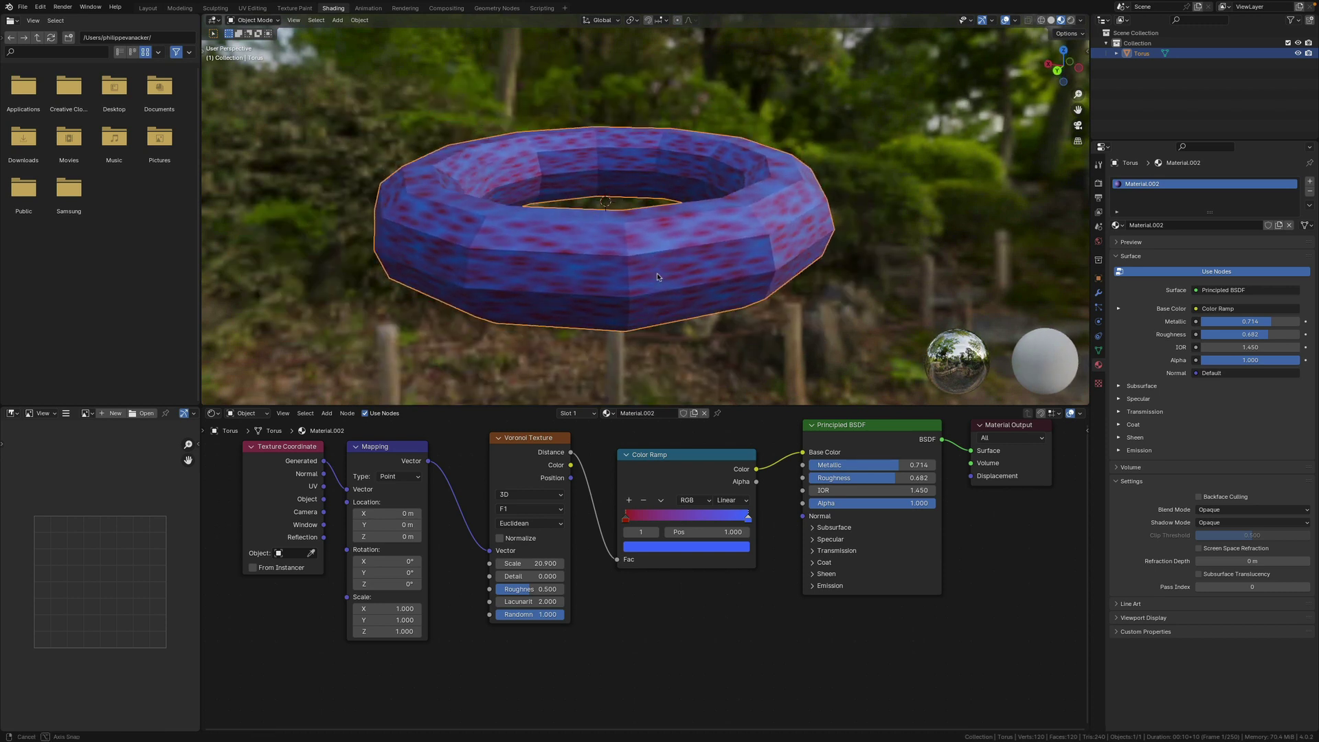
- In the Modeling workspace, return the torus to Object Mode and add a Subdivision Surface modifier with a viewport level of 2
left_click(180, 8)
scroll(501, 395, "up", 8)
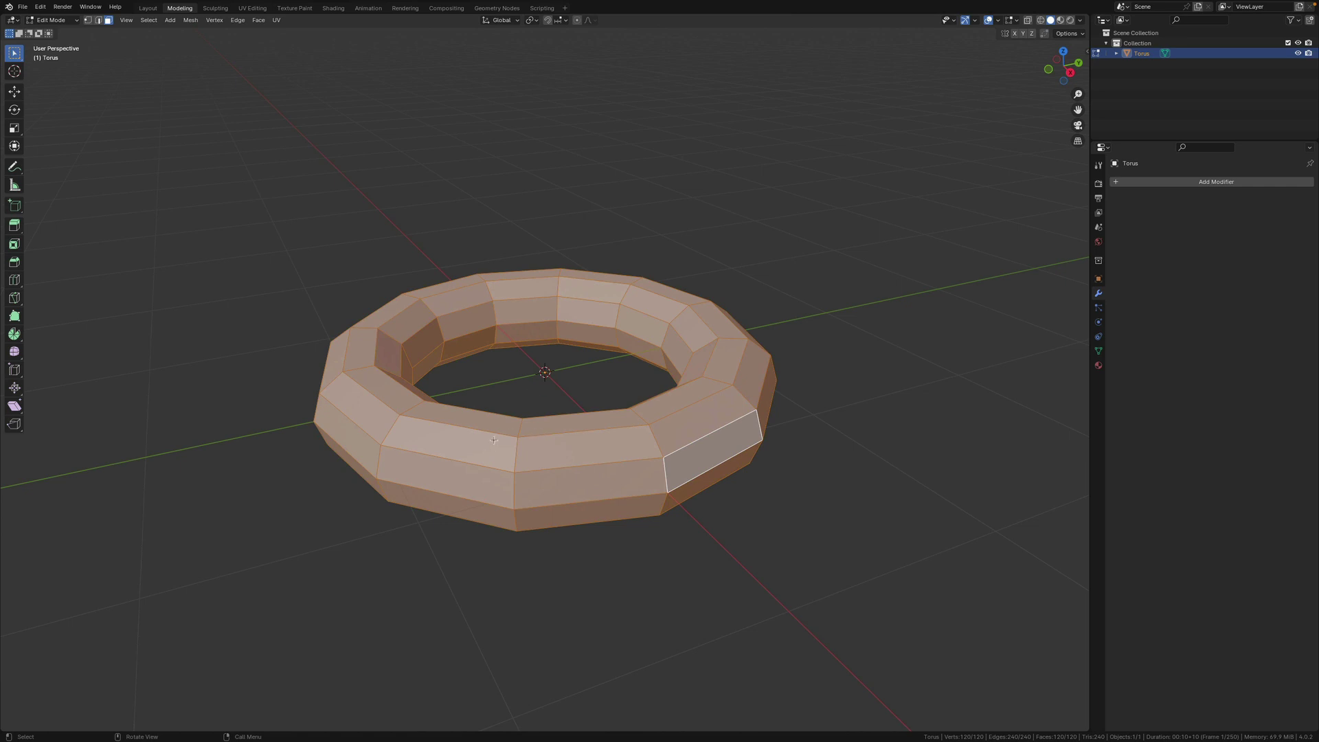
key("Tab")
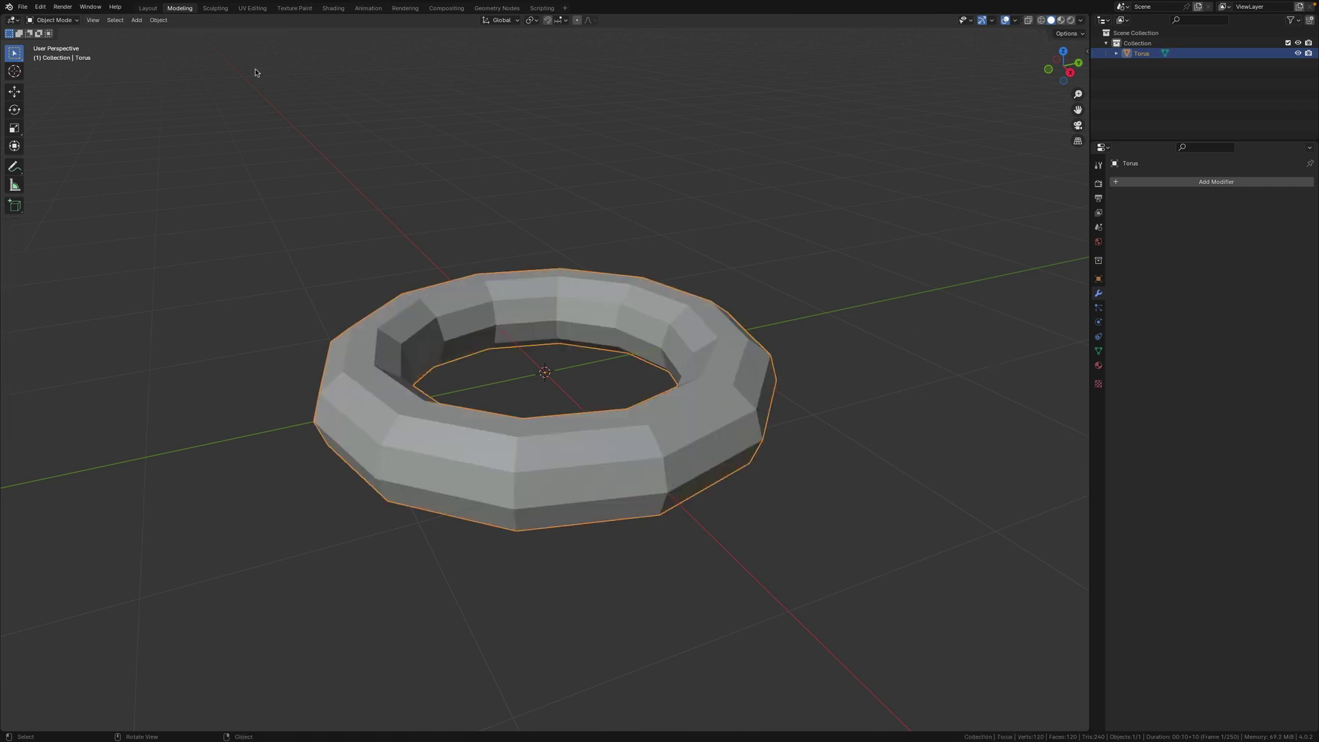
left_click(1200, 182)
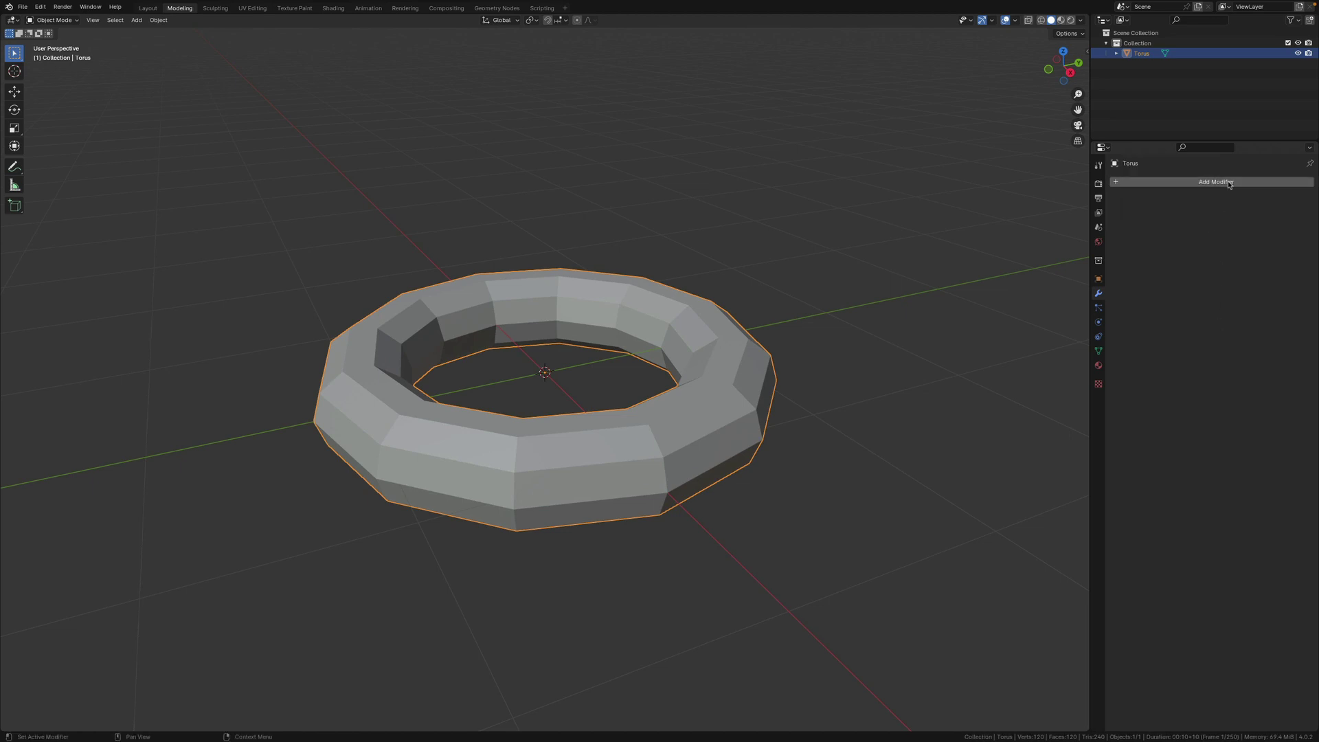
left_click(1224, 183)
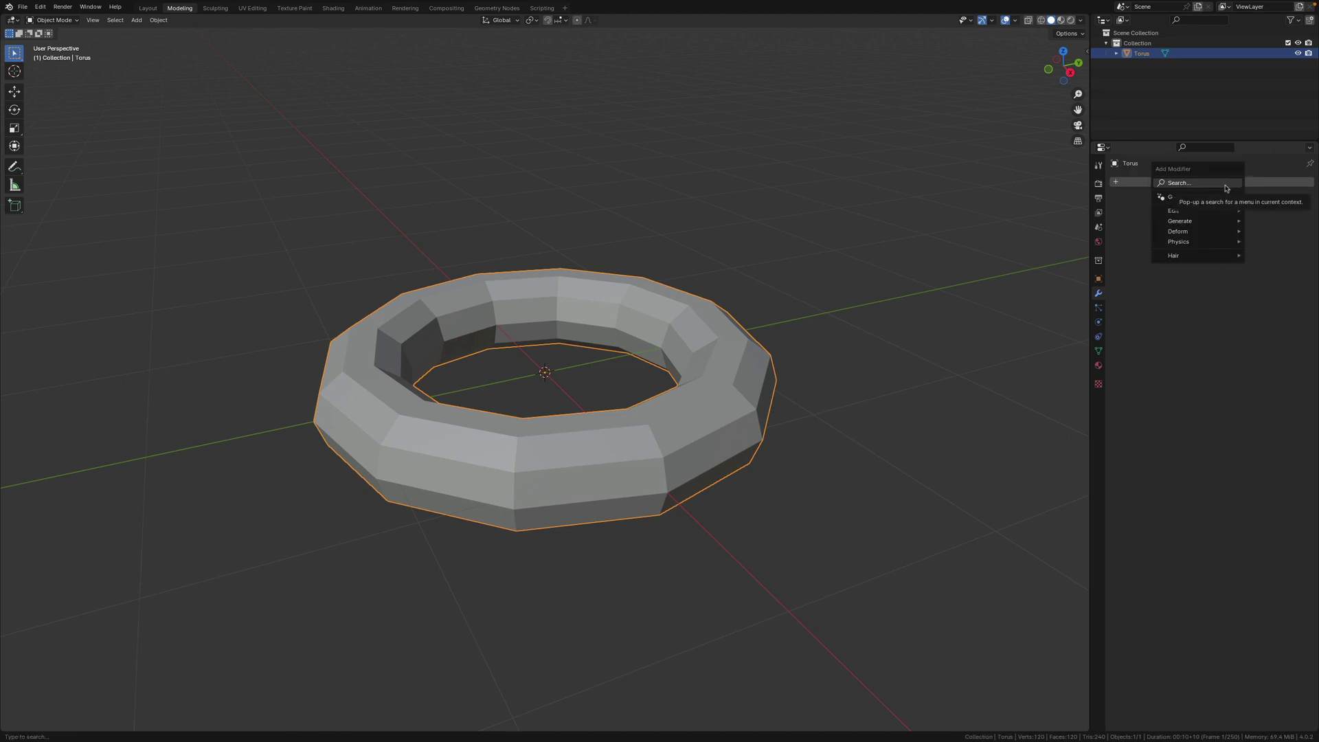
mouse_move(1210, 211)
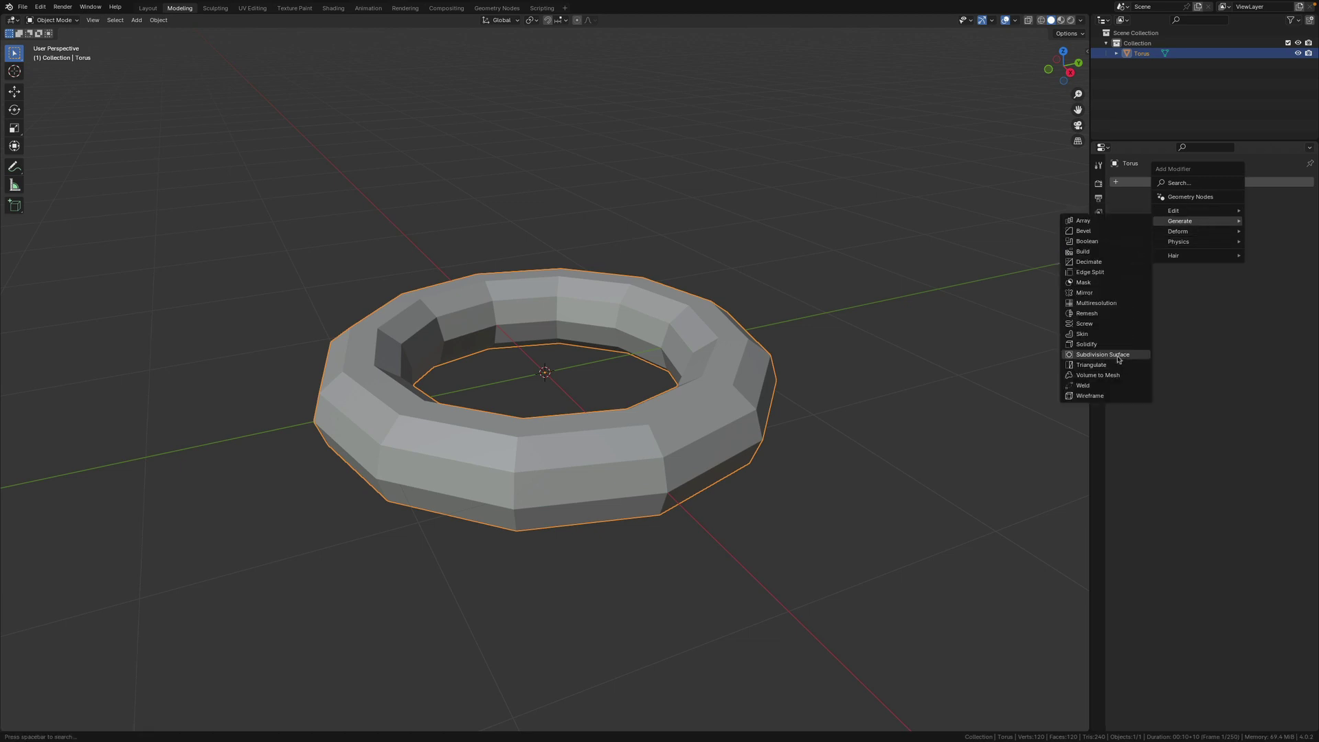
left_click(1119, 354)
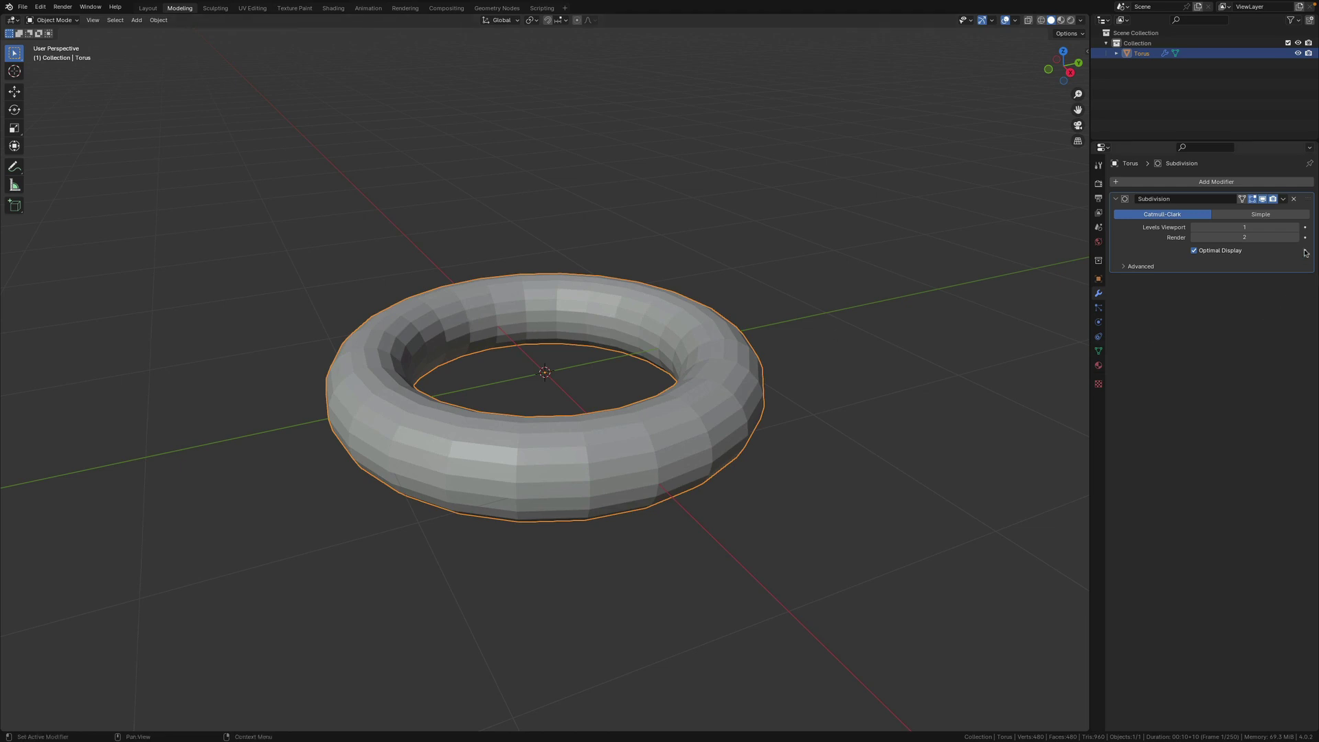
left_click(1297, 227)
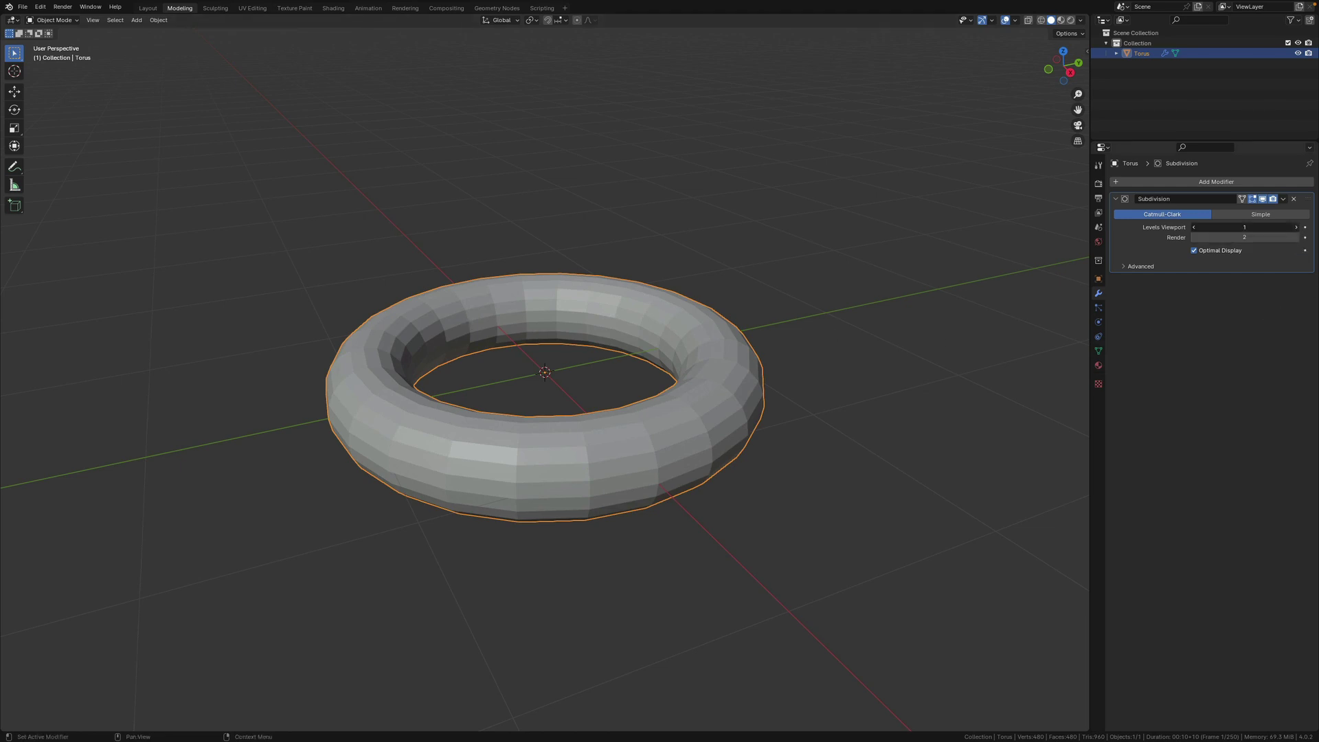
- Apply Shade Smooth to the subdivided torus and check its rounded surface
right_click(481, 305)
left_click(479, 304)
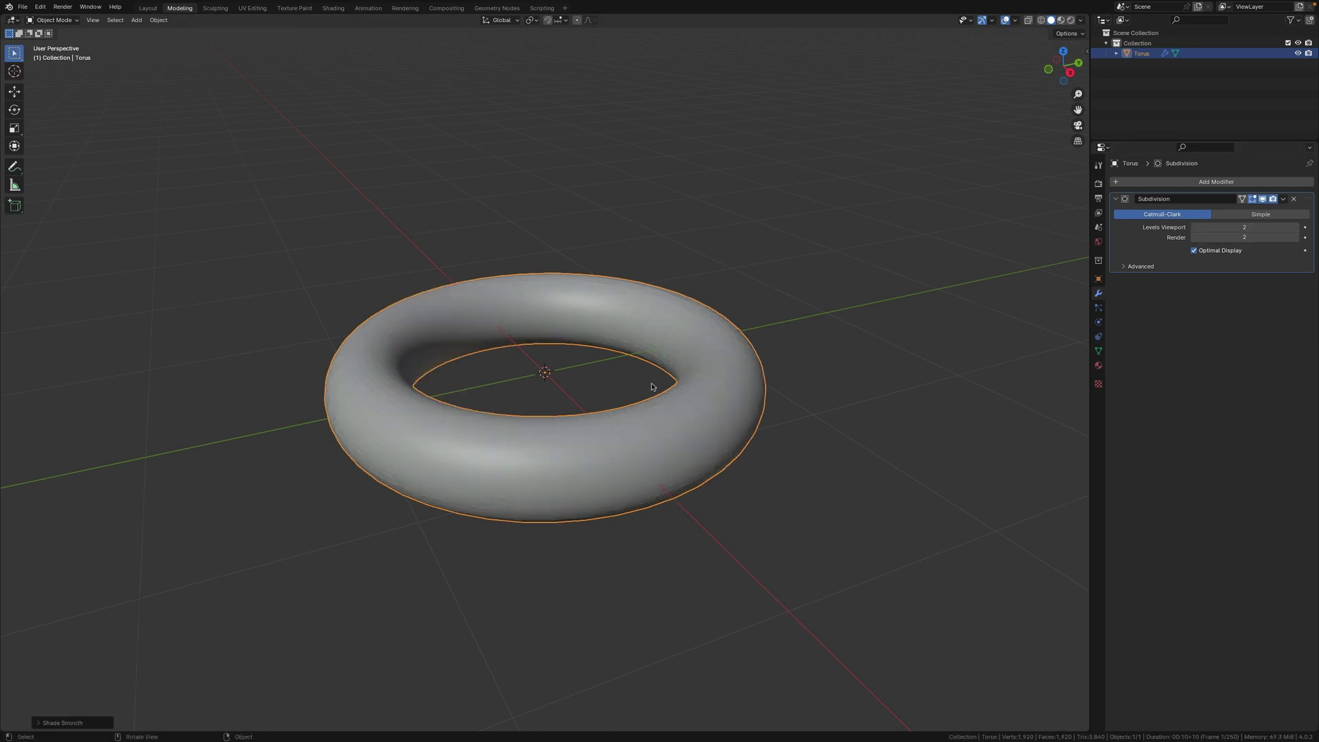
middle_click_drag(628, 331, 627, 348)
scroll(626, 348, "up", 1)
scroll(627, 351, "down", 1)
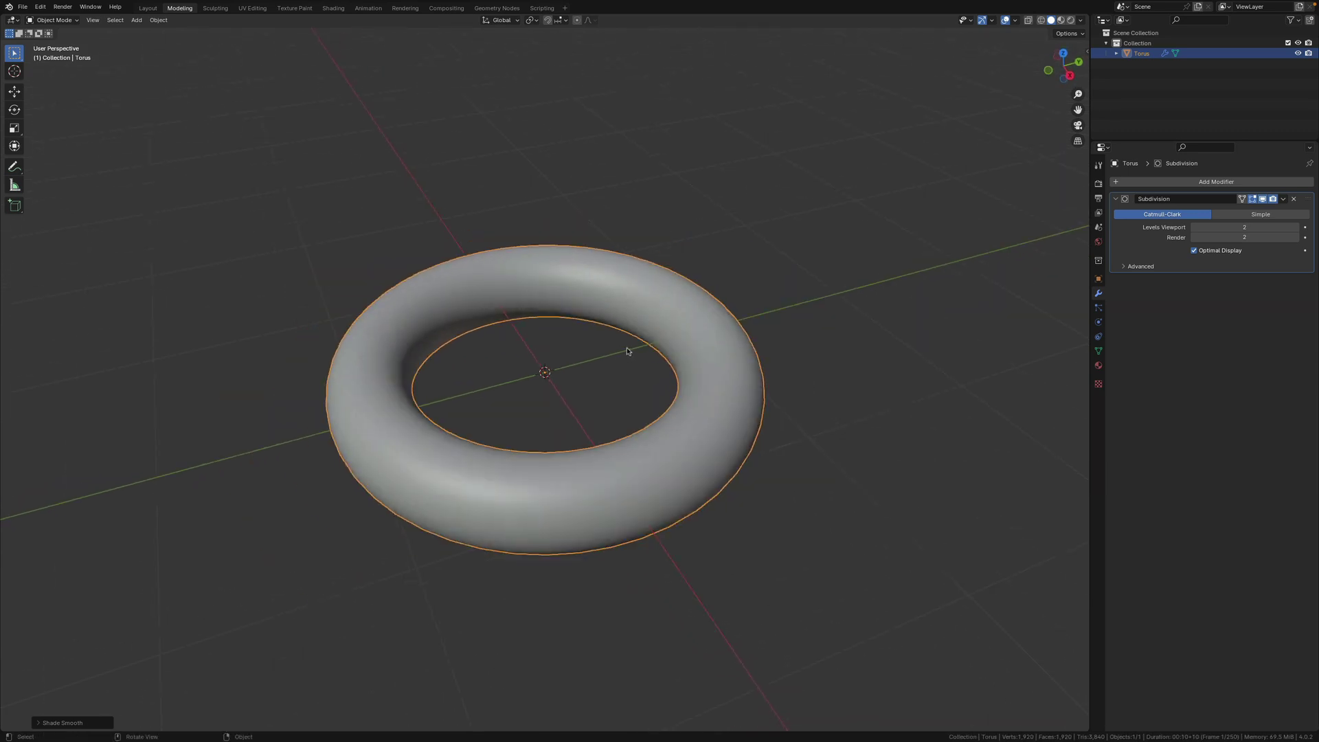
scroll(627, 351, "up", 2)
scroll(627, 352, "down", 1)
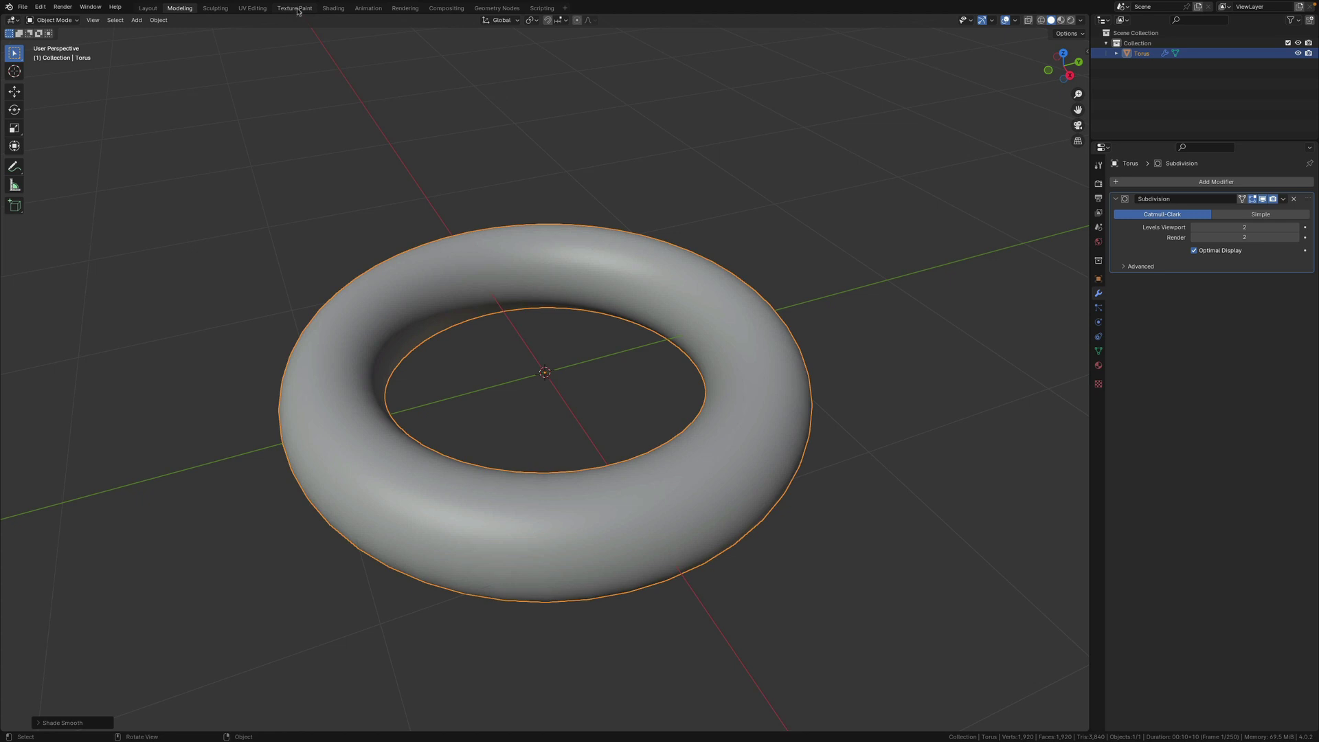
- Switch to the Shading workspace and compare the smoothed, textured torus with its low-poly cage in Edit Mode
left_click(335, 9)
middle_click_drag(575, 312, 605, 309)
middle_click_drag(682, 295, 638, 344, "shift")
key("Tab")
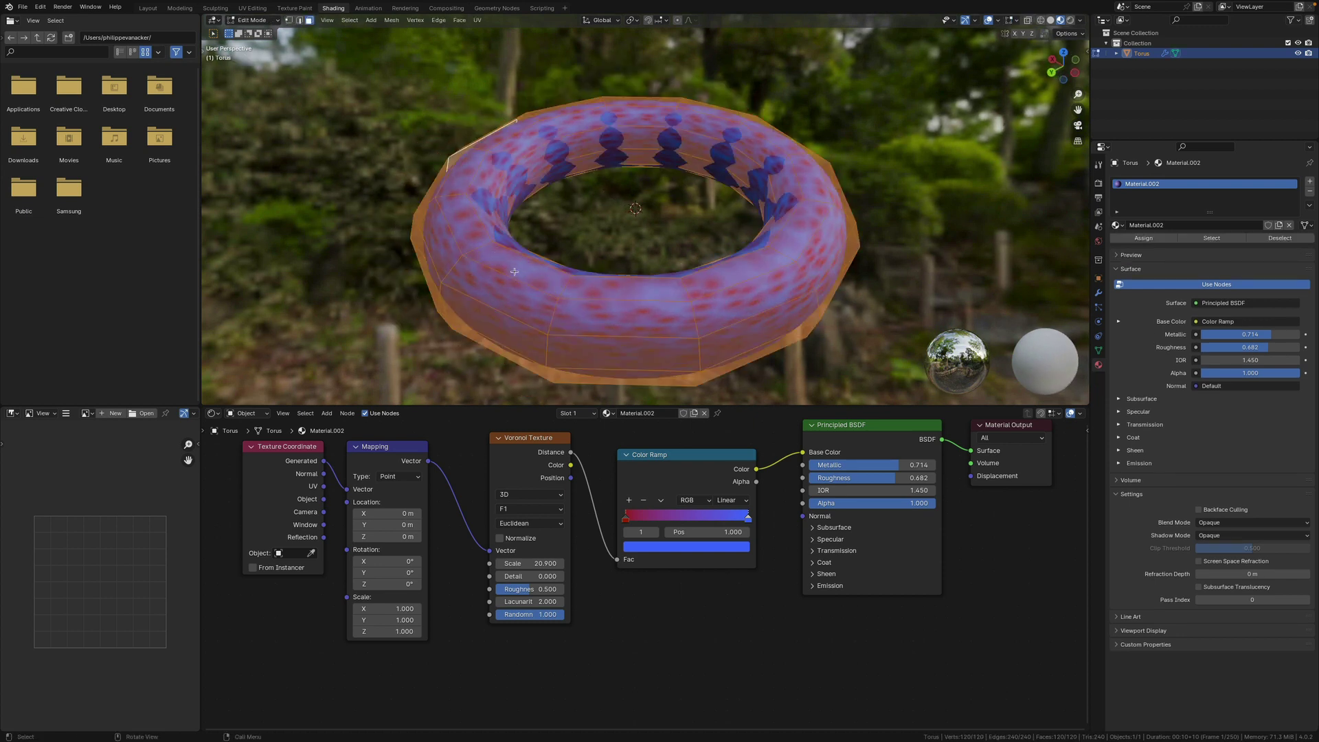
key("Tab")
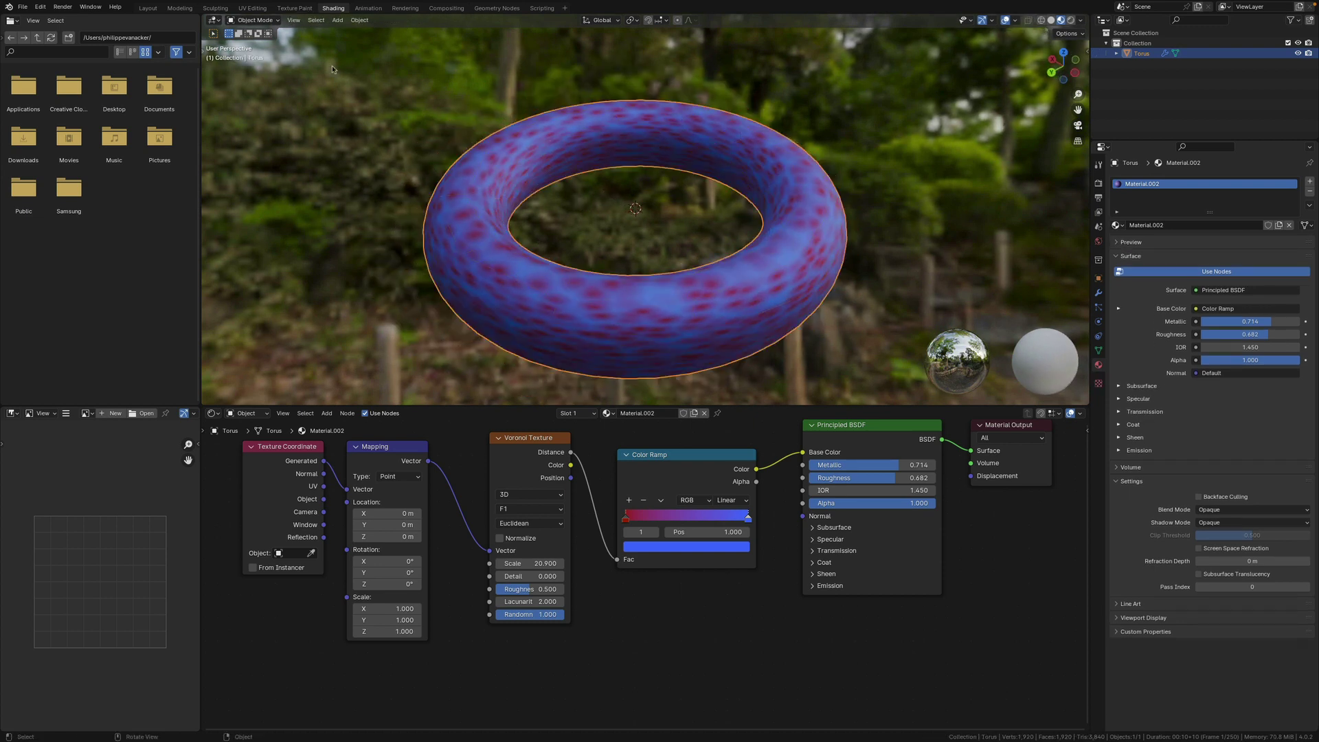
- In Edit Mode with edge selection, select the edge loop around the torus's outer side and scale it down slightly
left_click(254, 20)
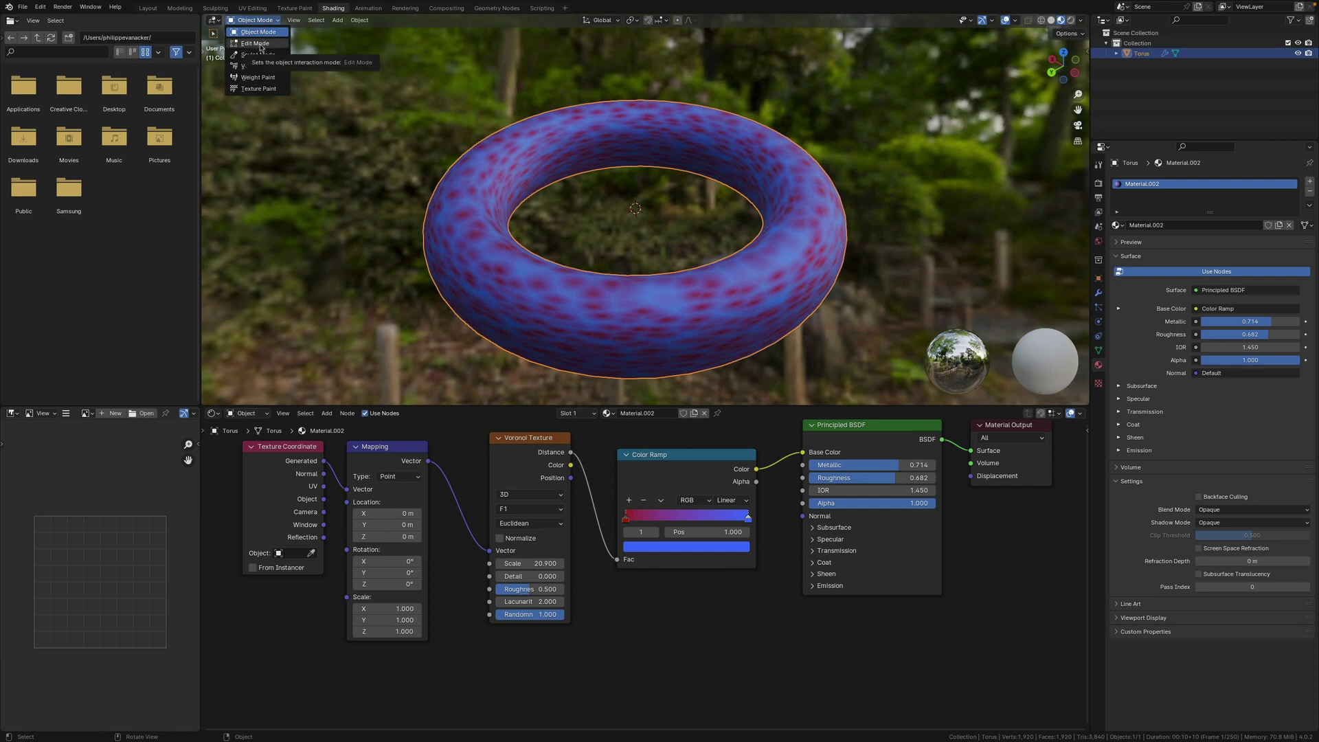
left_click(258, 44)
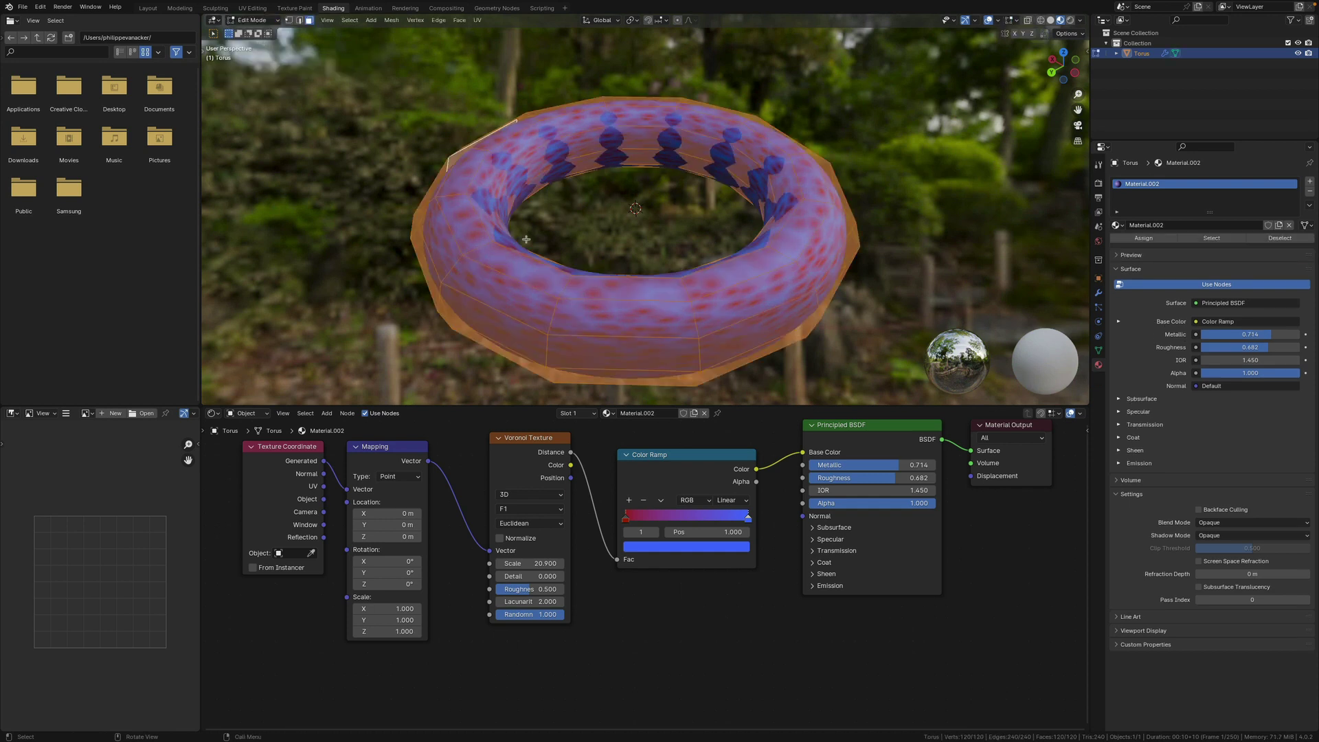
middle_click_drag(640, 281, 709, 267)
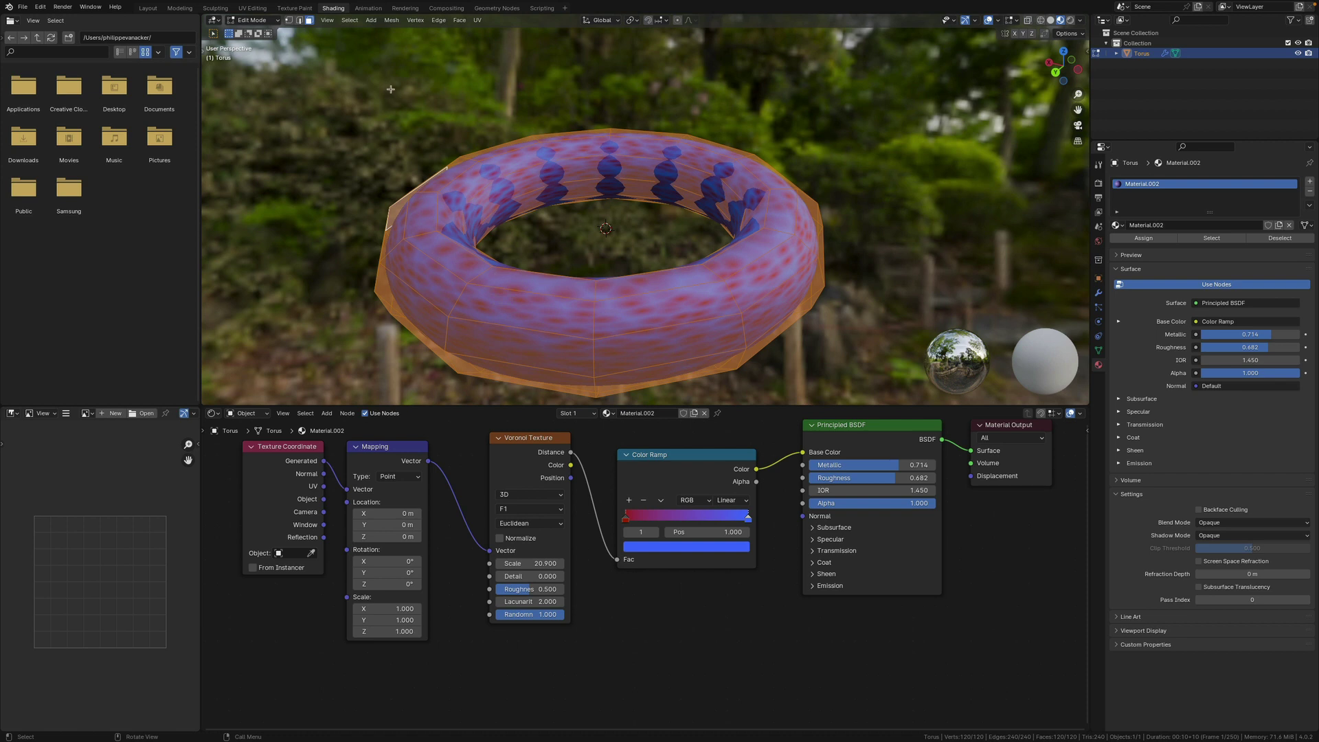
left_click(299, 21)
left_click(506, 325)
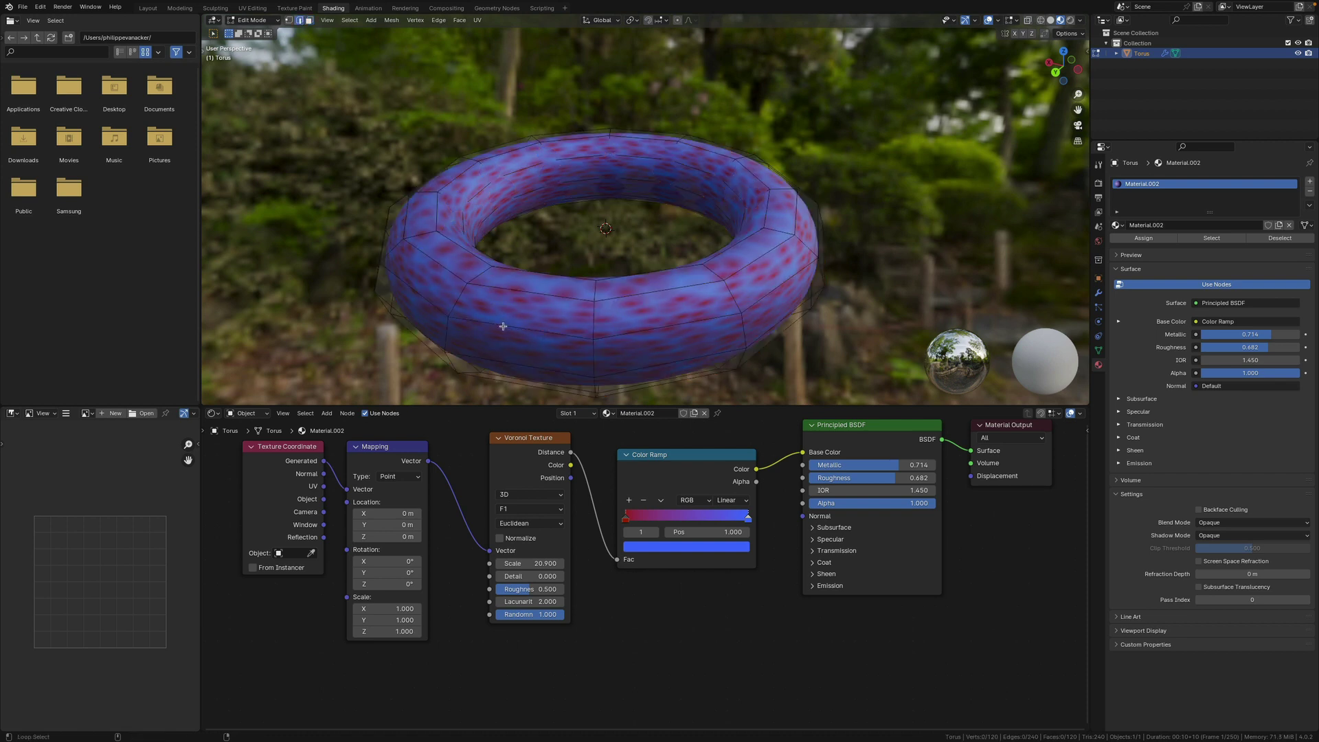
left_click(503, 325, "alt")
key("s")
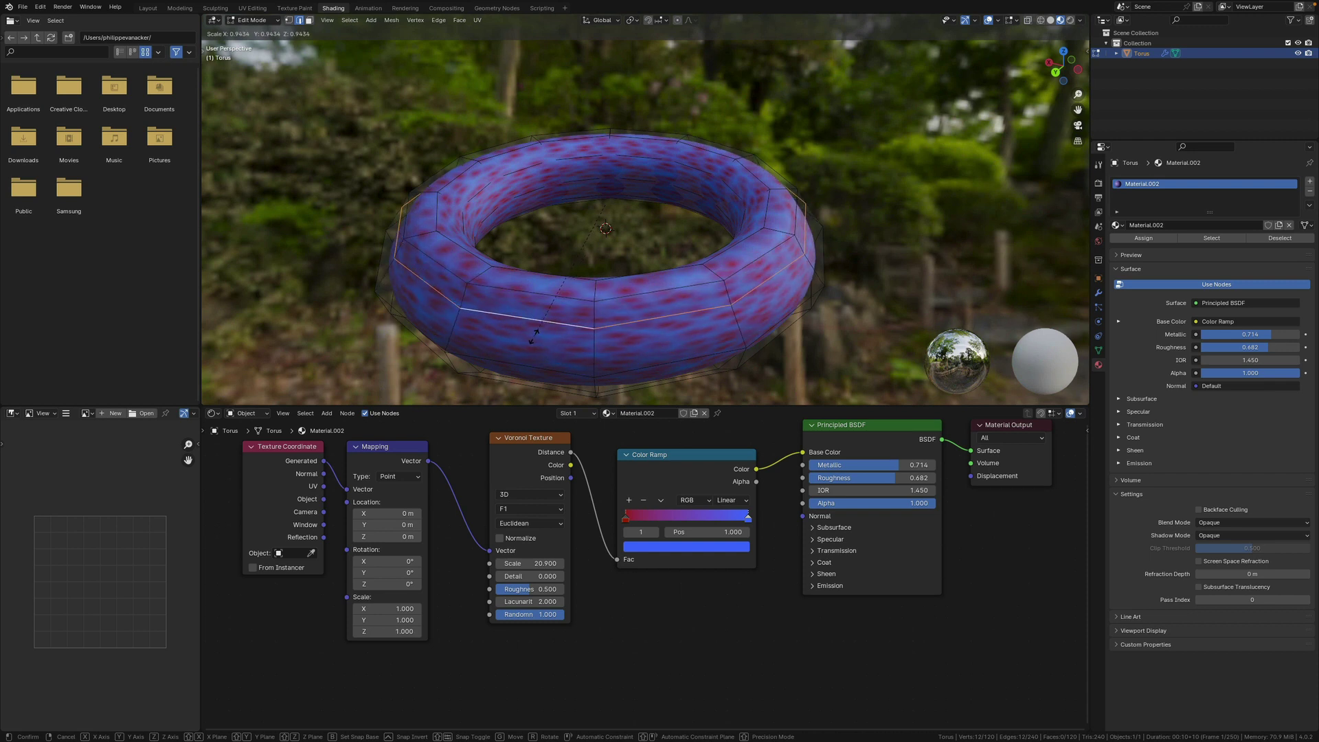
left_click(518, 343)
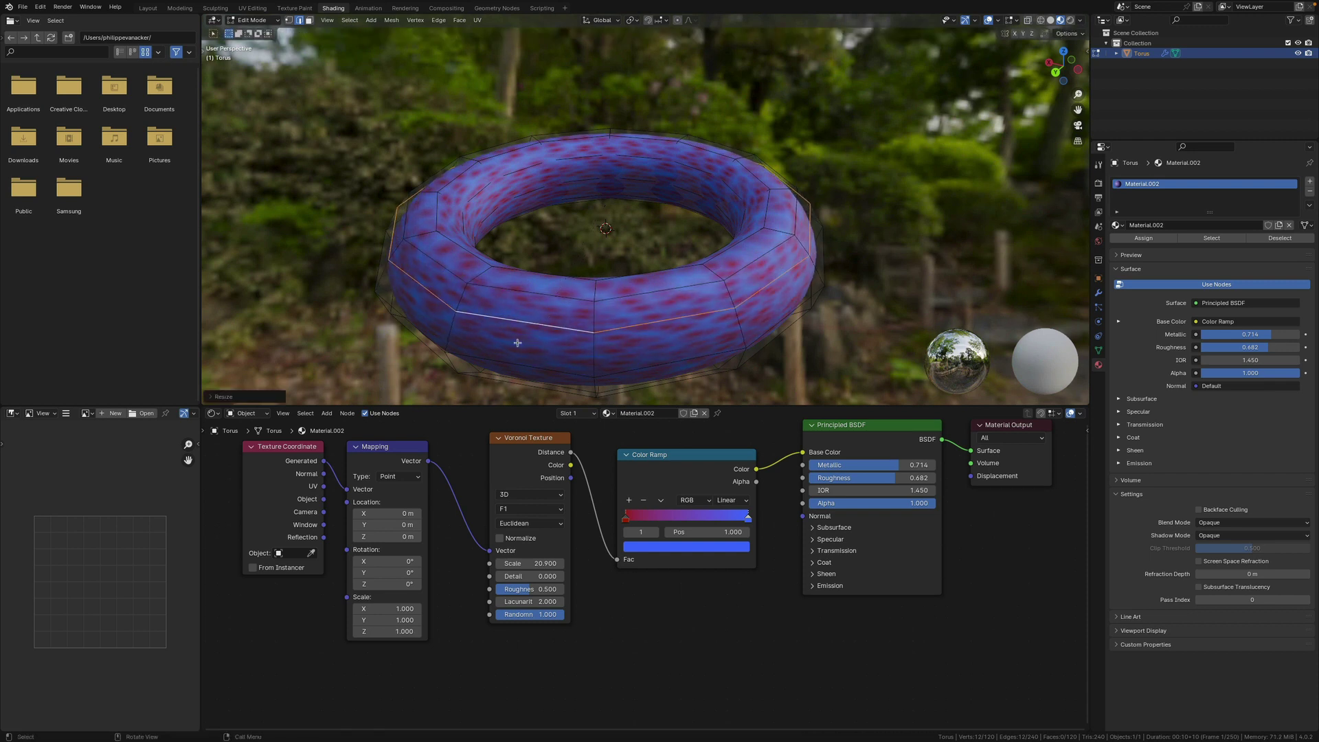
- Bevel the inner edge loop on the torus's upper side with three segments and check the shape in Object Mode
left_click(526, 273)
left_click(525, 272, "alt+shift")
left_click(525, 272, "alt+shift")
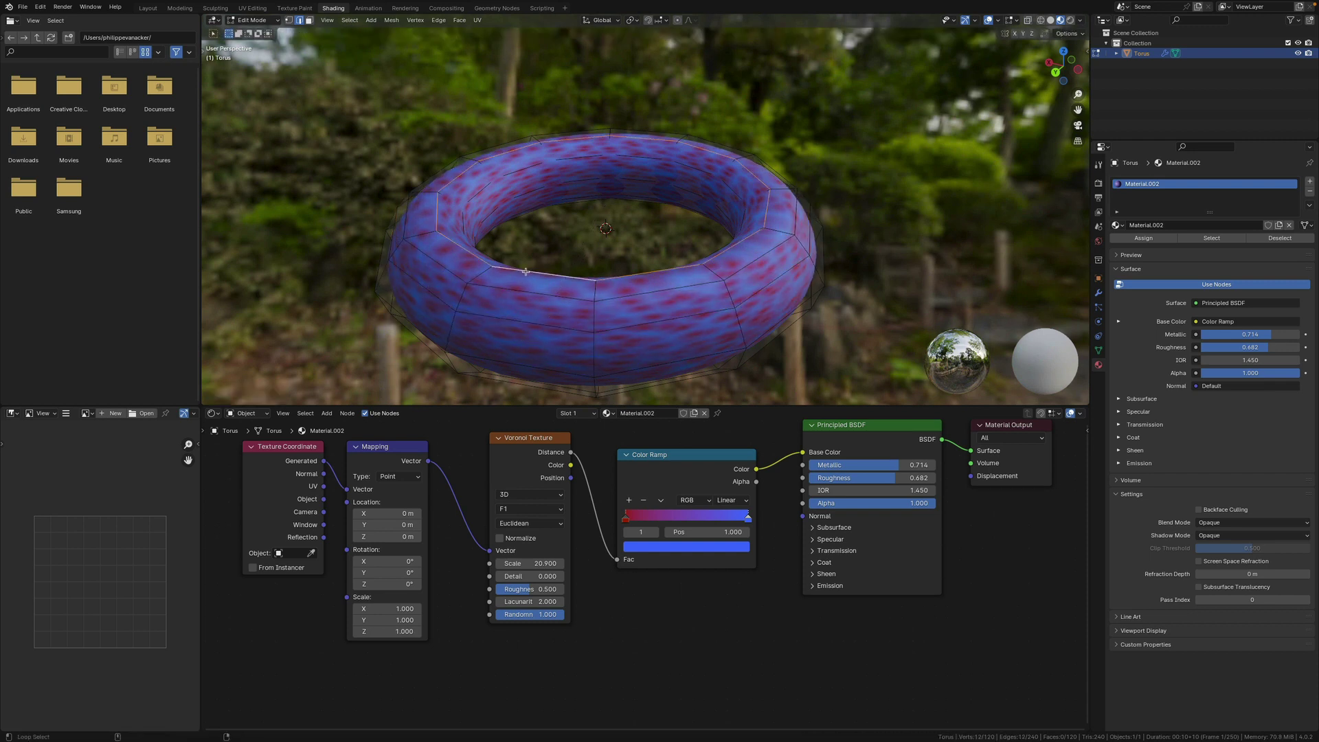
key("ctrl+b")
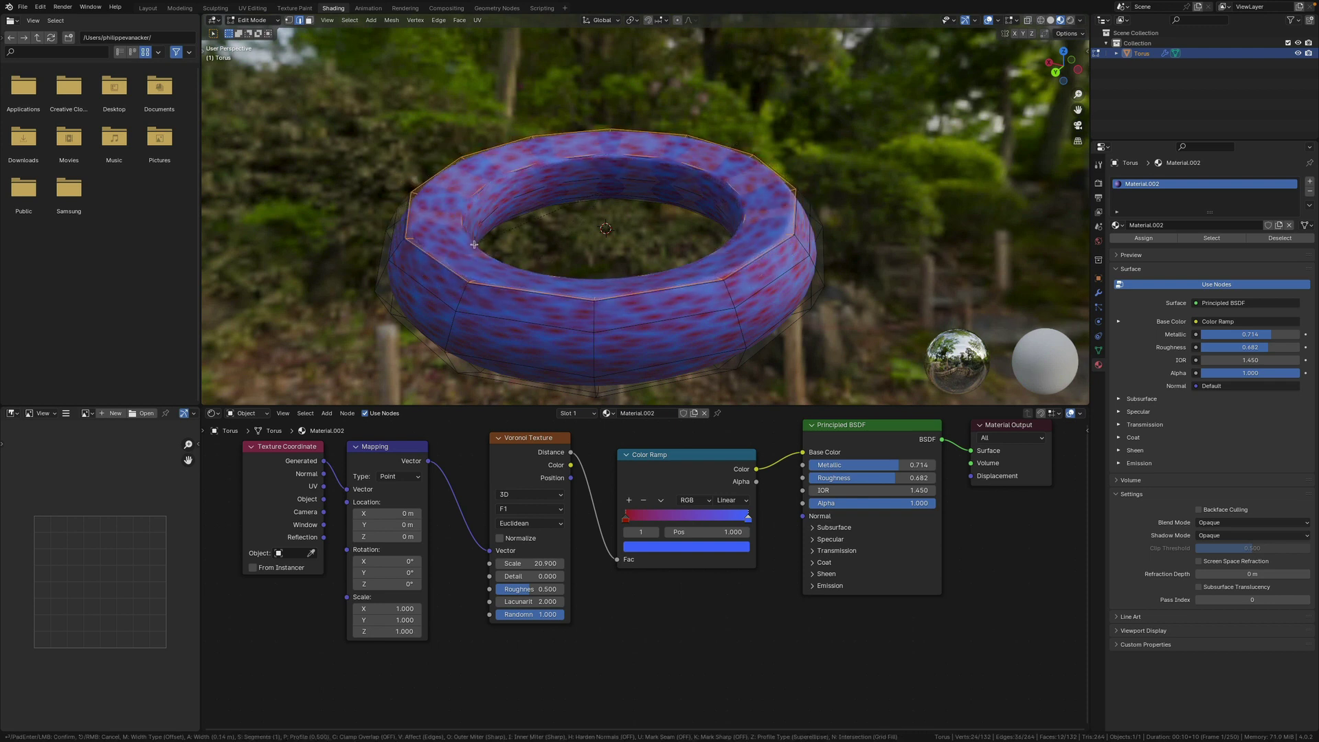
scroll(476, 244, "up", 4)
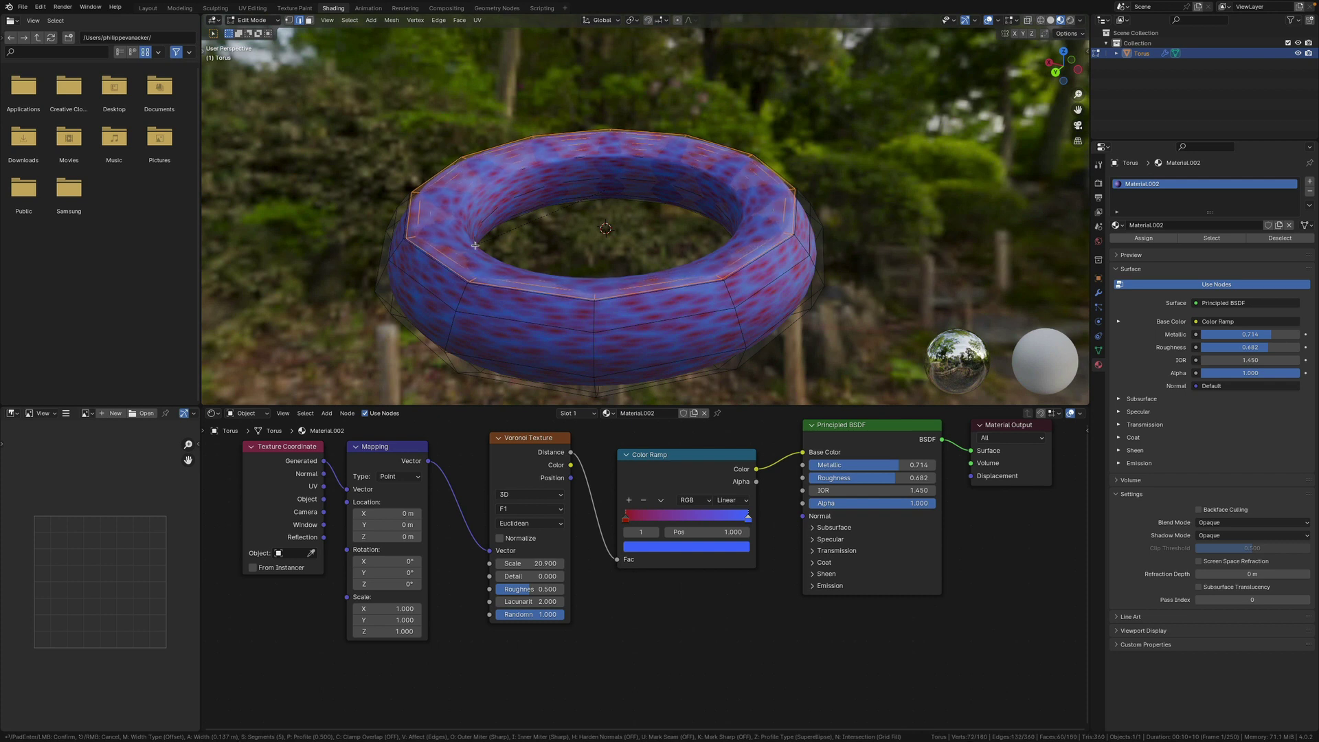
scroll(475, 245, "down", 2)
left_click(475, 246)
key("Tab")
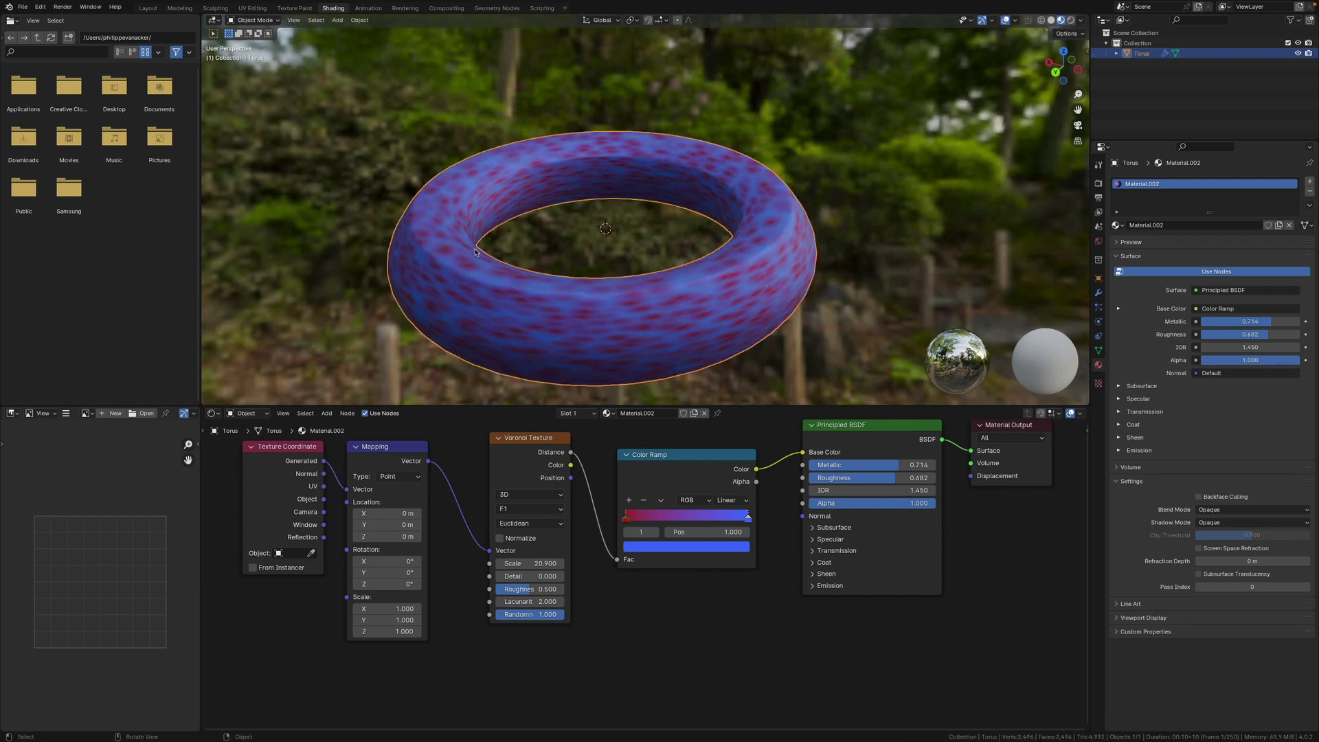
middle_click_drag(492, 280, 784, 314)
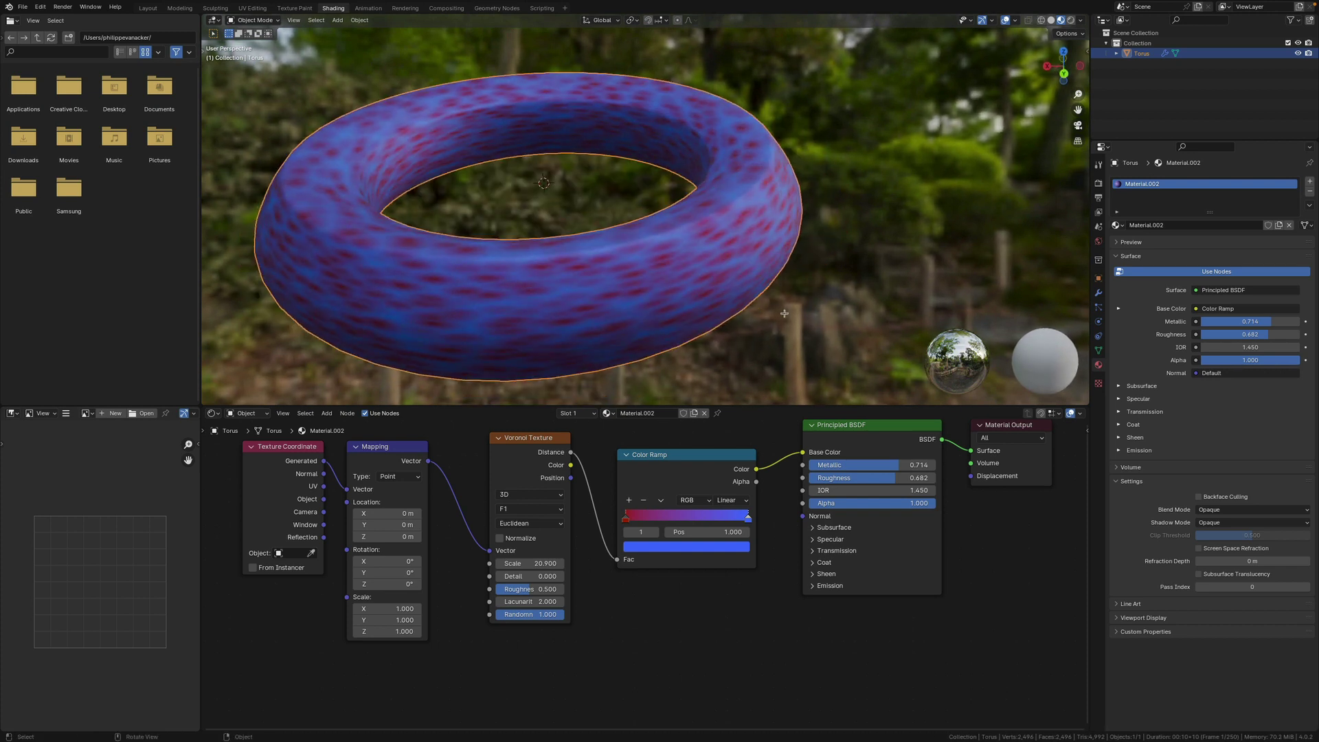
- Undo the bevel on the torus's upper edge loop, back to the selected outer loop
key("Tab")
key("ctrl+z")
key("ctrl+z")
key("ctrl+z")
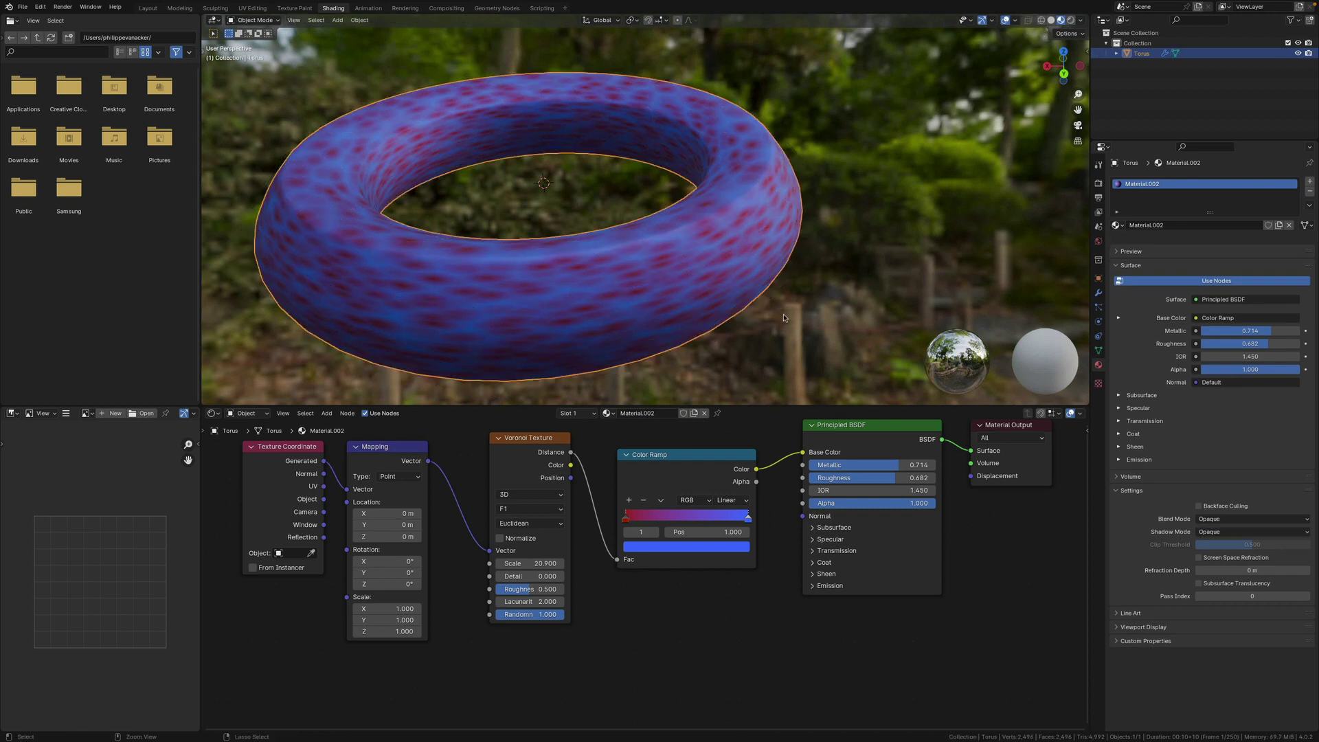
key("ctrl+z")
key("ctrl+z")
key("ctrl+z")
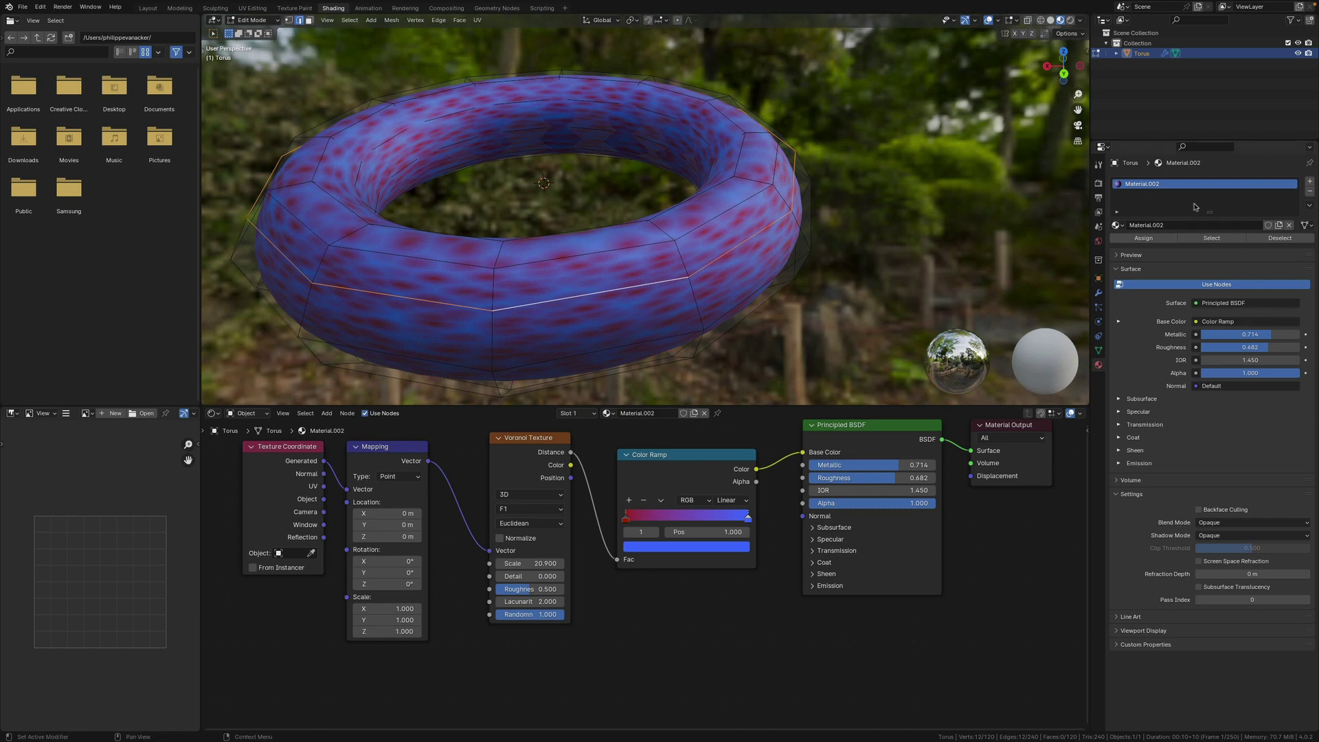
- Return the torus to Object Mode and show its modifier settings
key("Tab")
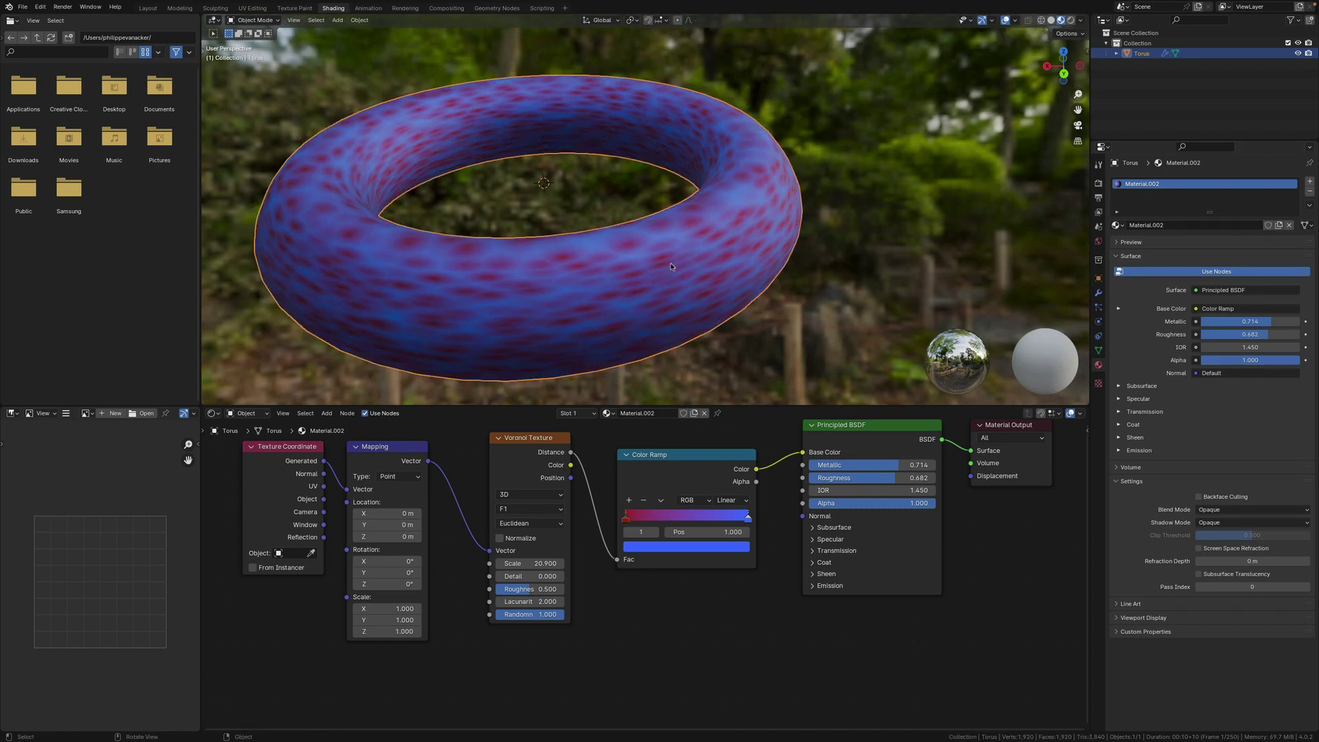
scroll(672, 267, "down", 2)
middle_click_drag(671, 266, 624, 277)
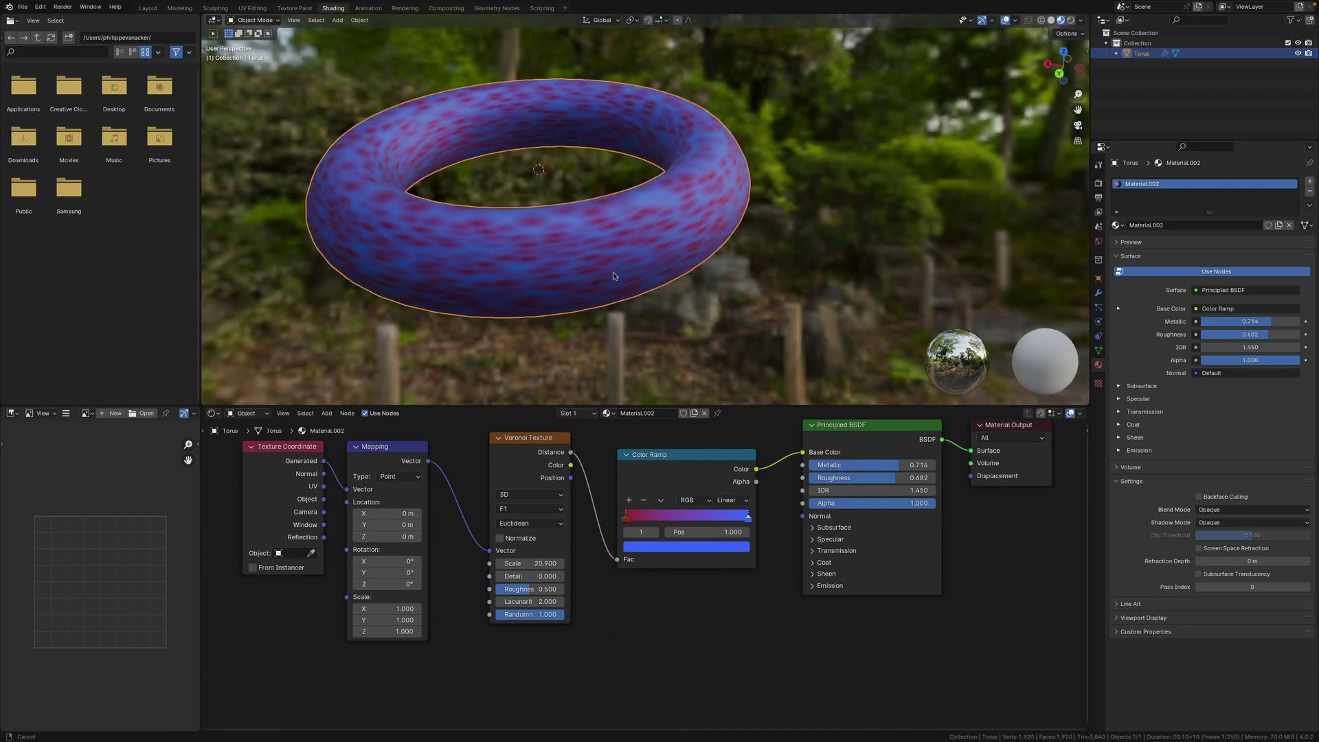
left_click(1099, 296)
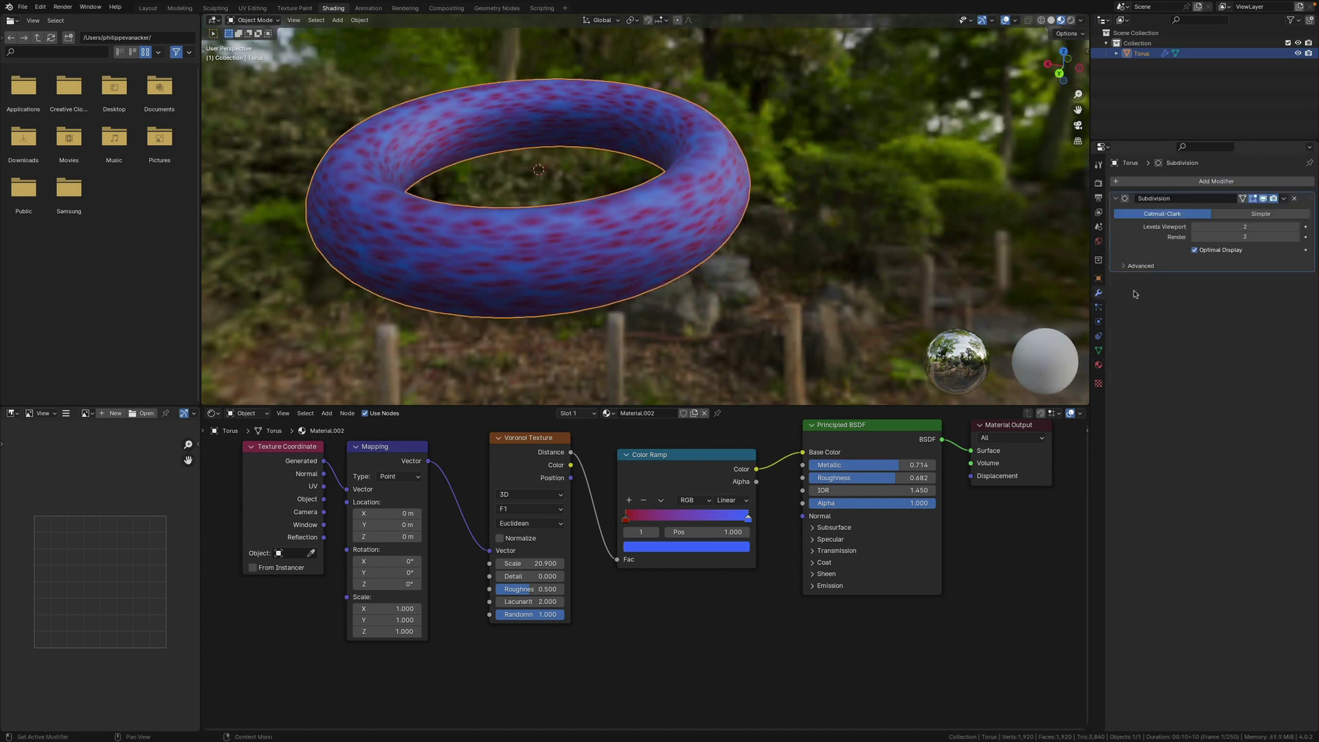
- Remove the Subdivision modifier to view the unsmoothed torus, and undo the removal
left_click(1295, 199)
middle_click_drag(547, 284, 591, 283, "shift")
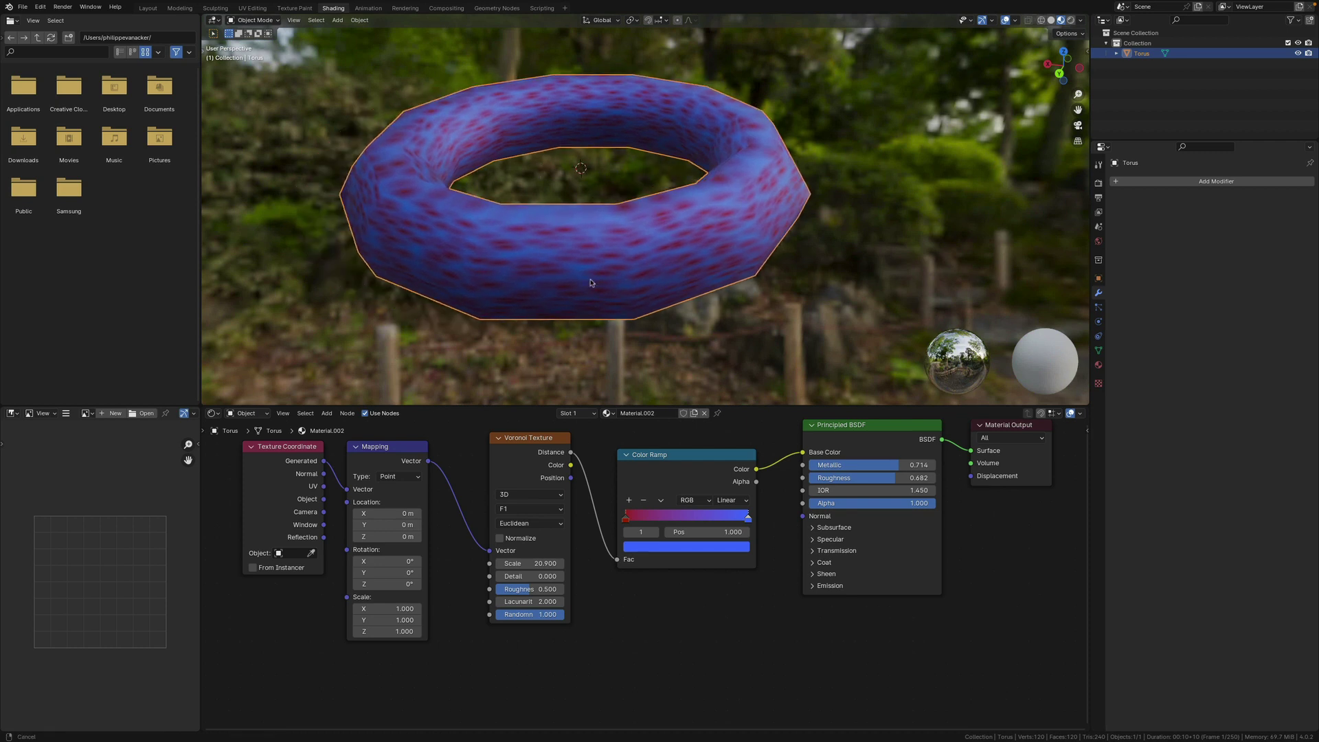
key("ctrl+z")
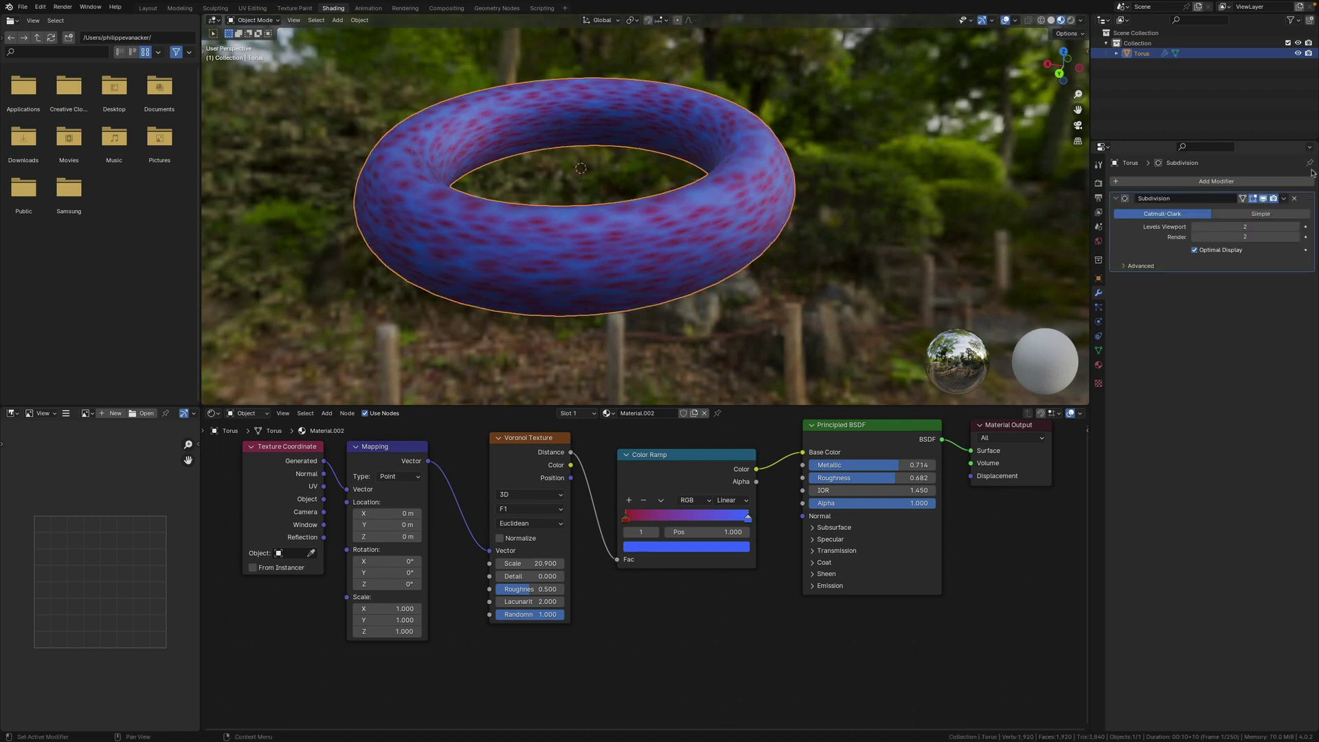
- Apply the Subdivision modifier to the torus and inspect the subdivided mesh in Edit Mode
left_click(1284, 199)
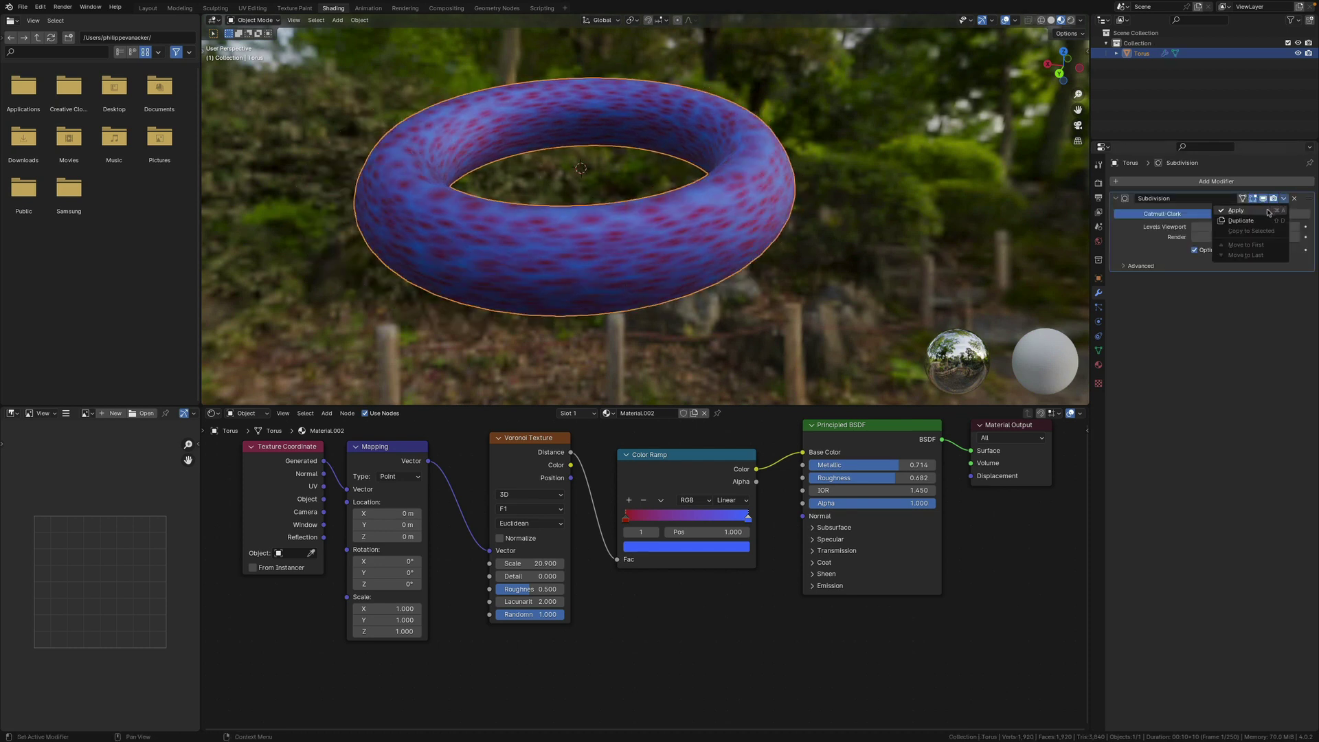
left_click(1268, 210)
middle_click_drag(571, 271, 592, 294)
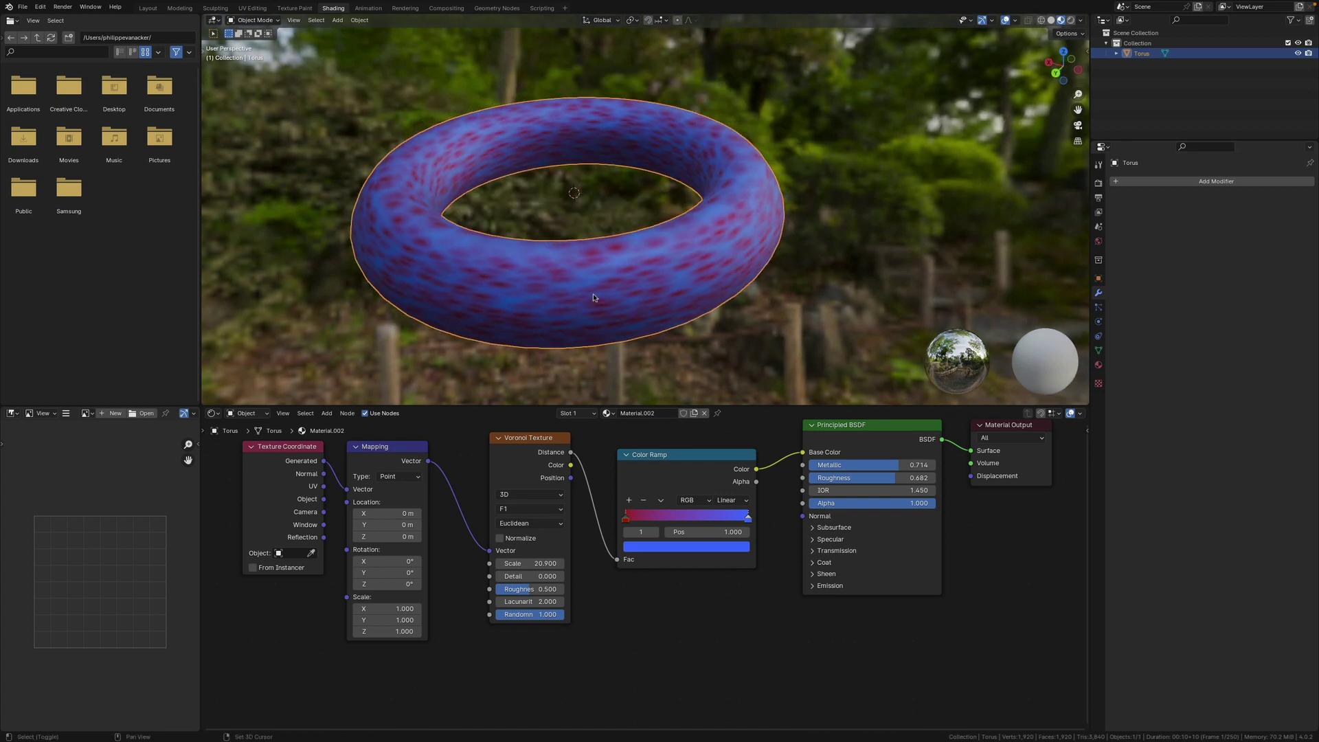
key("Tab")
scroll(423, 270, "up", 2)
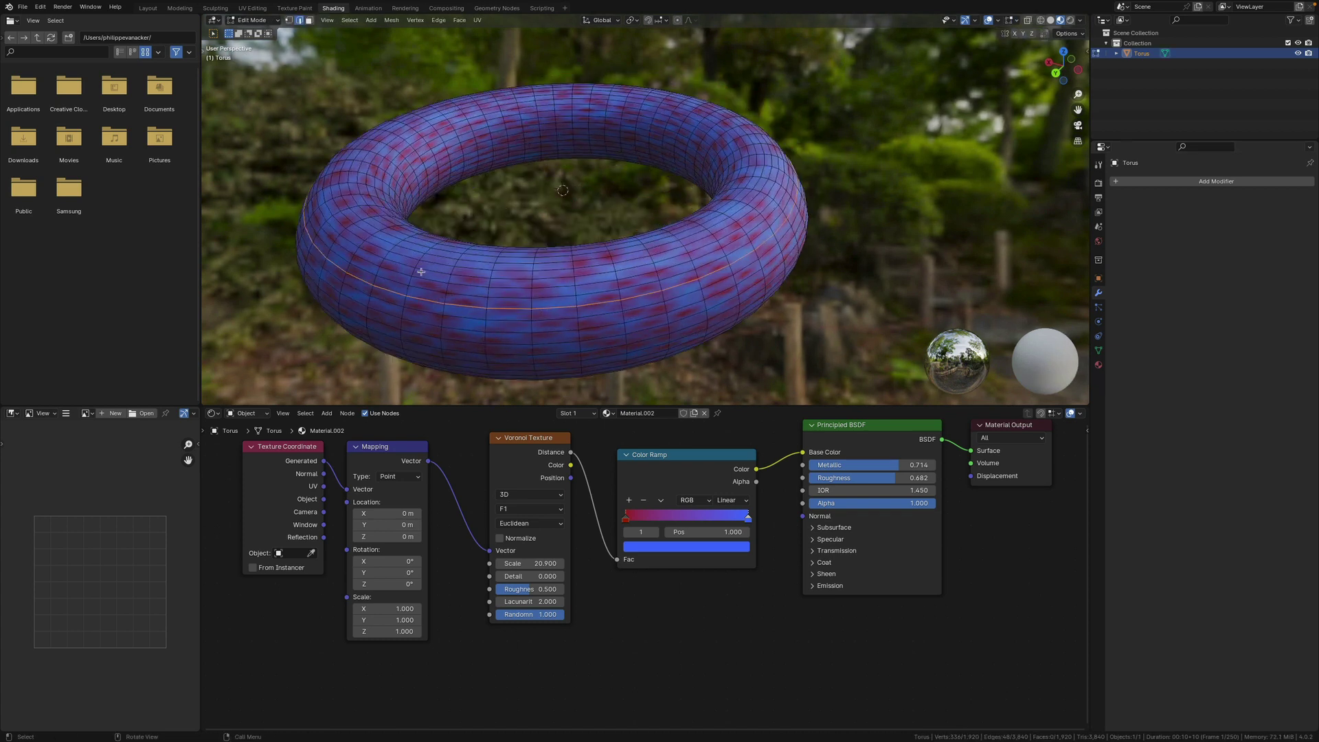
scroll(422, 271, "down", 3)
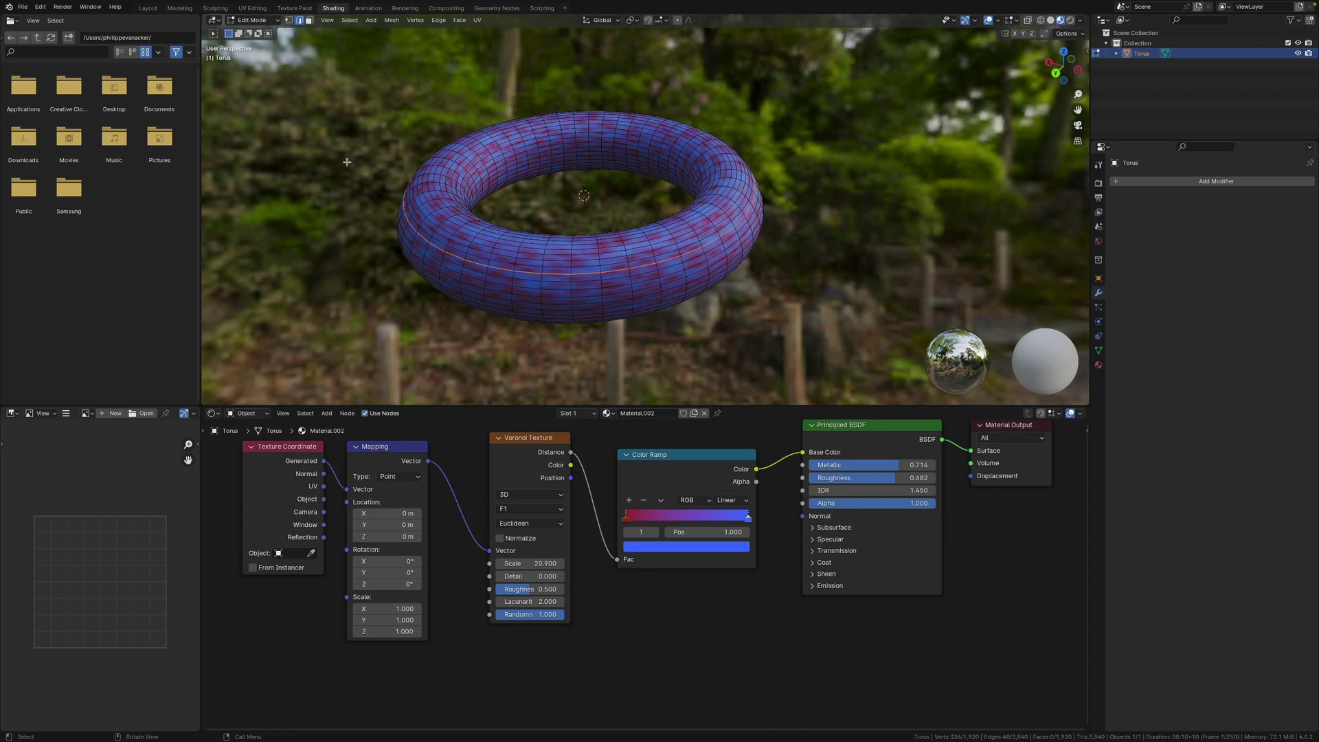
- Box-select the left part of the torus mesh, clear the selection, and box-select a slightly narrower part
left_click_drag(301, 125, 563, 394)
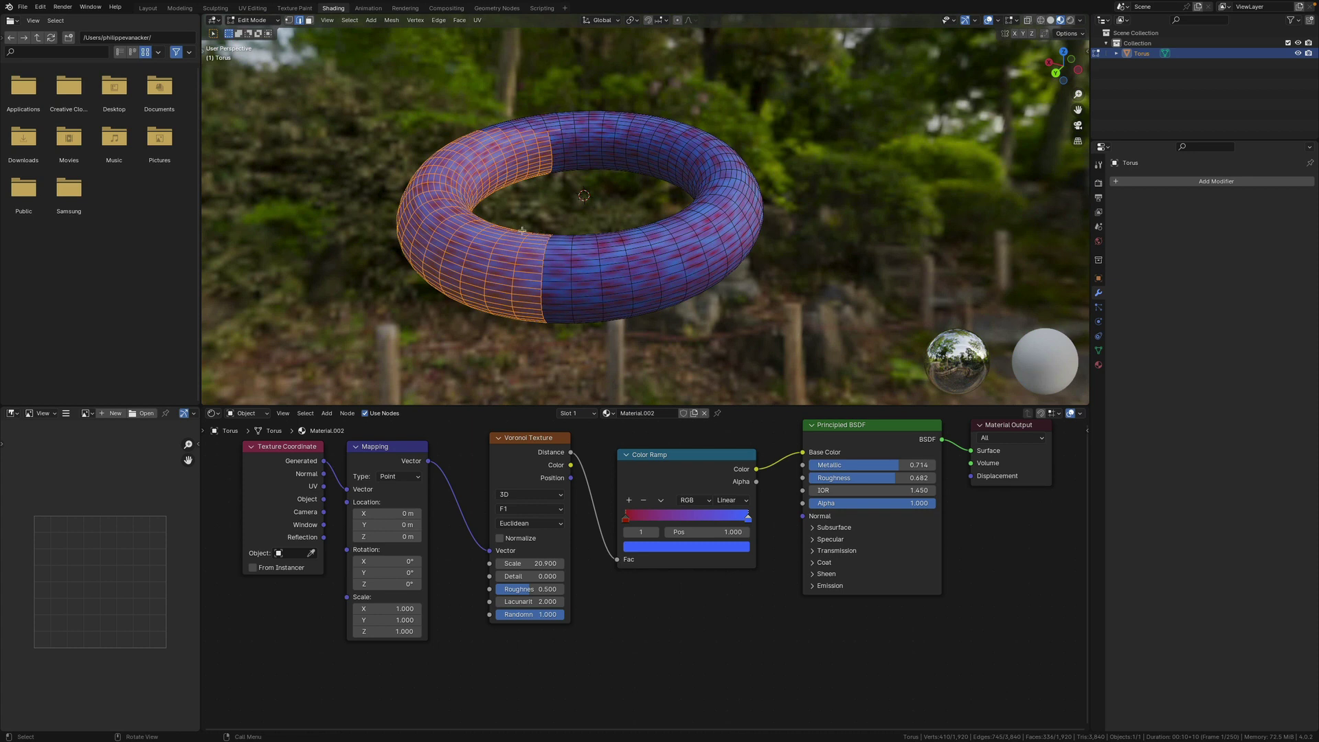
left_click(337, 133)
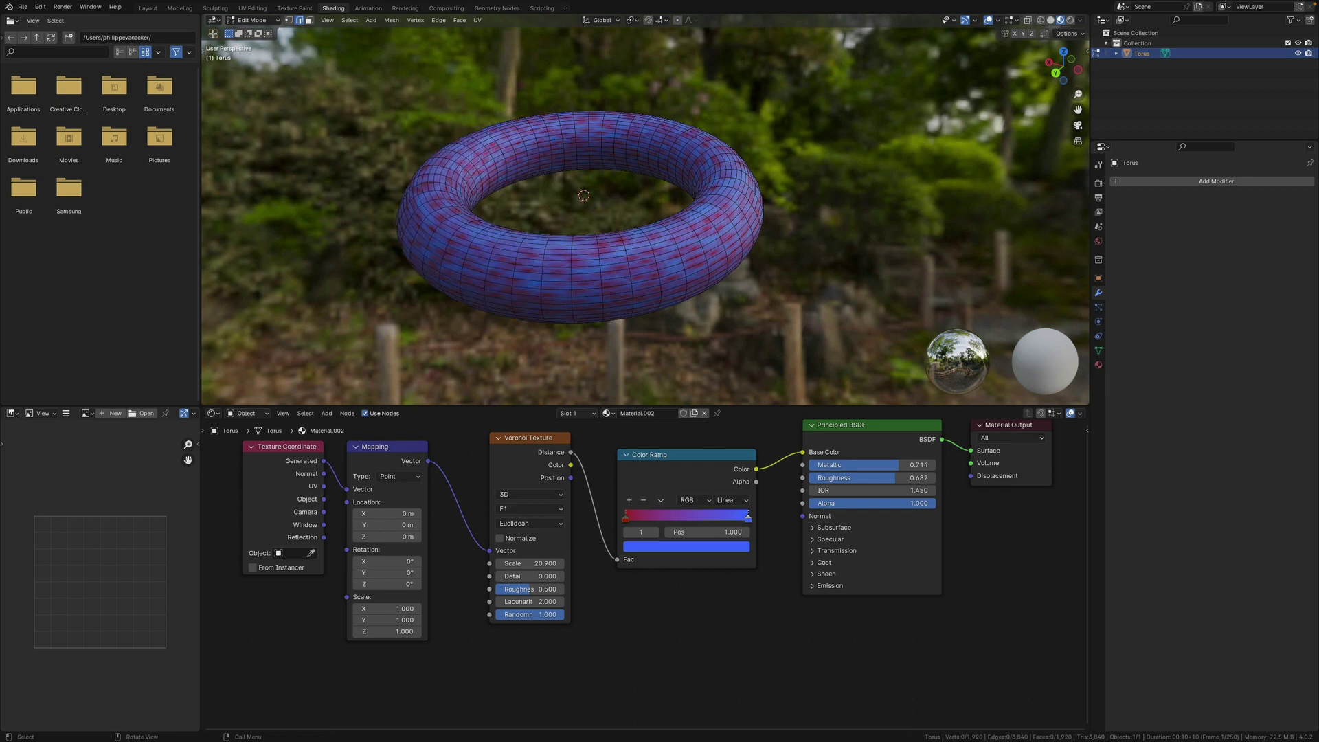
left_click_drag(368, 123, 519, 346)
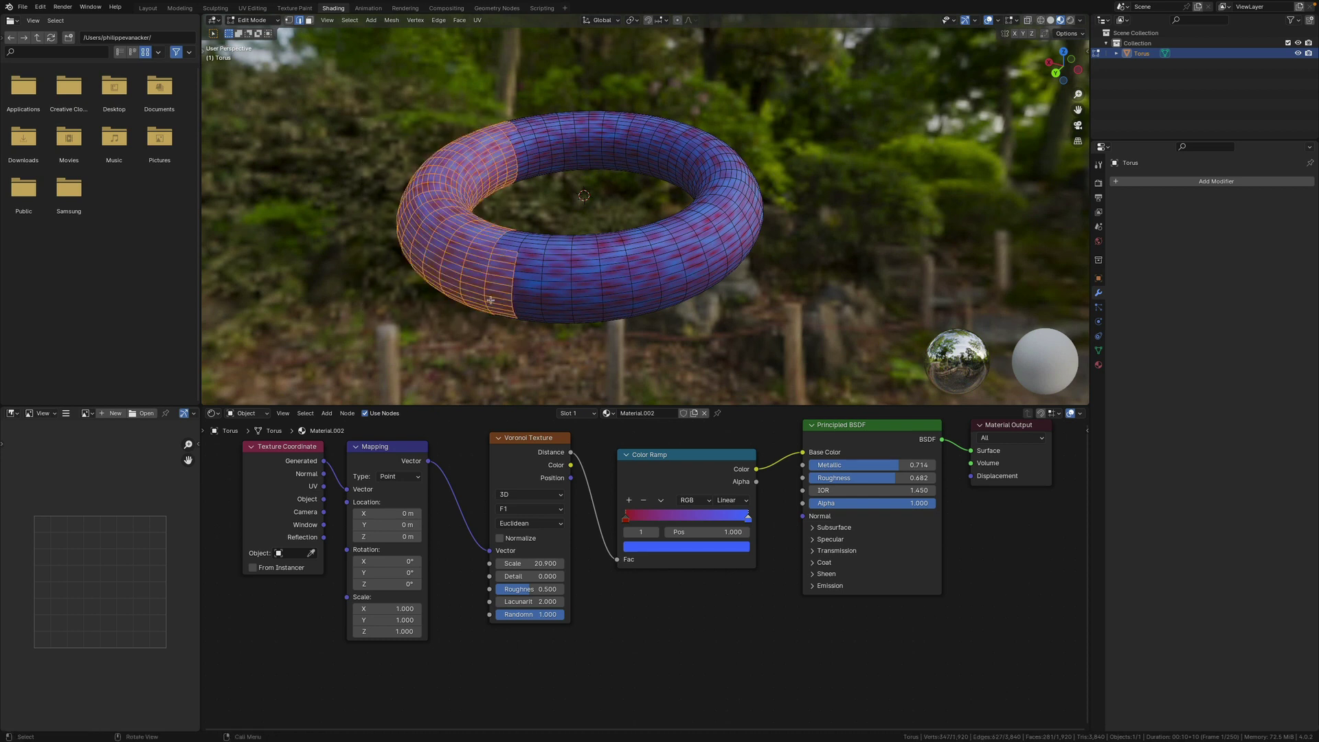